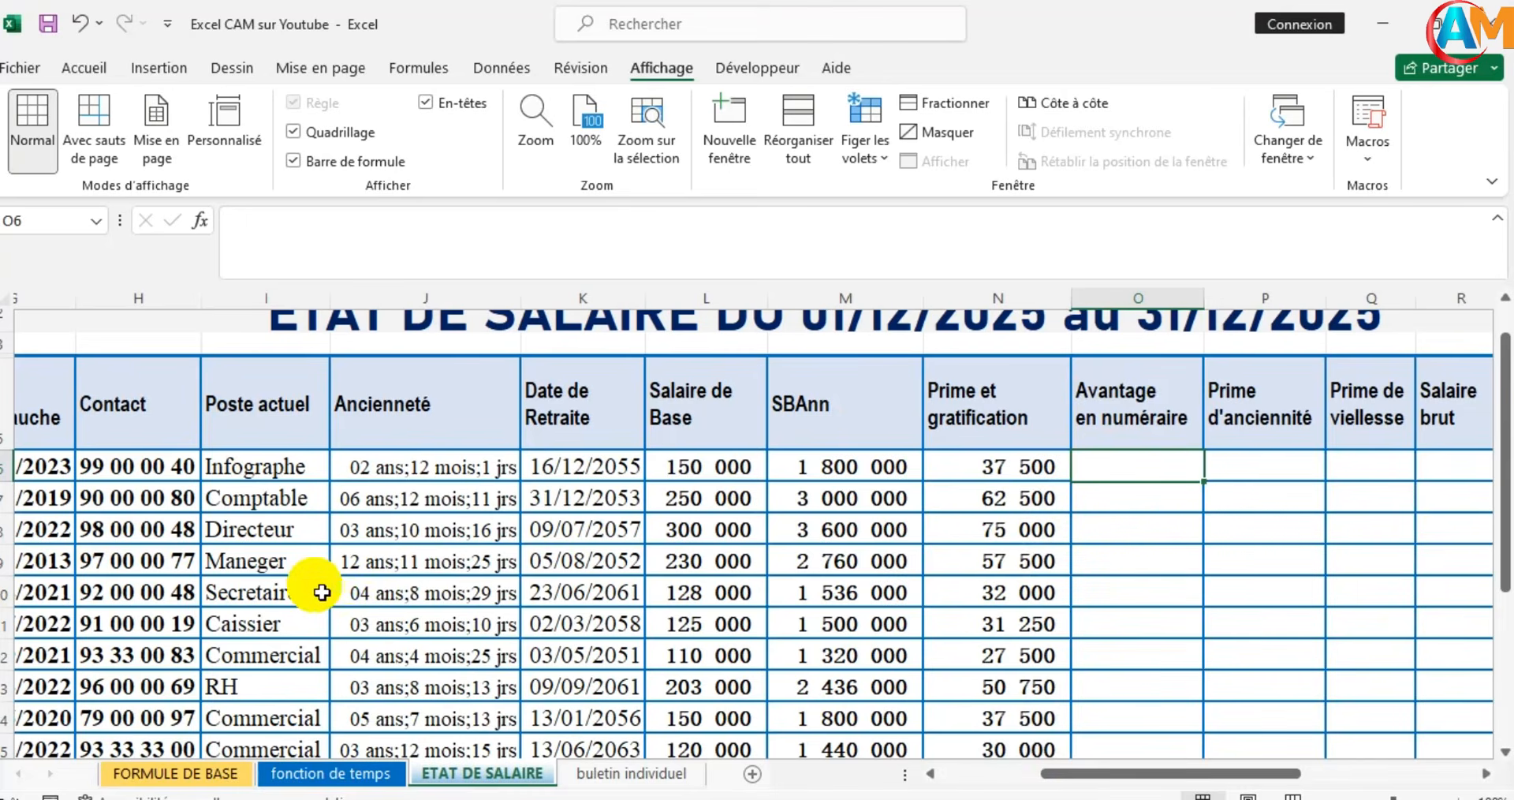
Start a formula in cell O6, under Avantage en numéraire, with the OU function nested inside SI
scroll(314, 562, "down", 1)
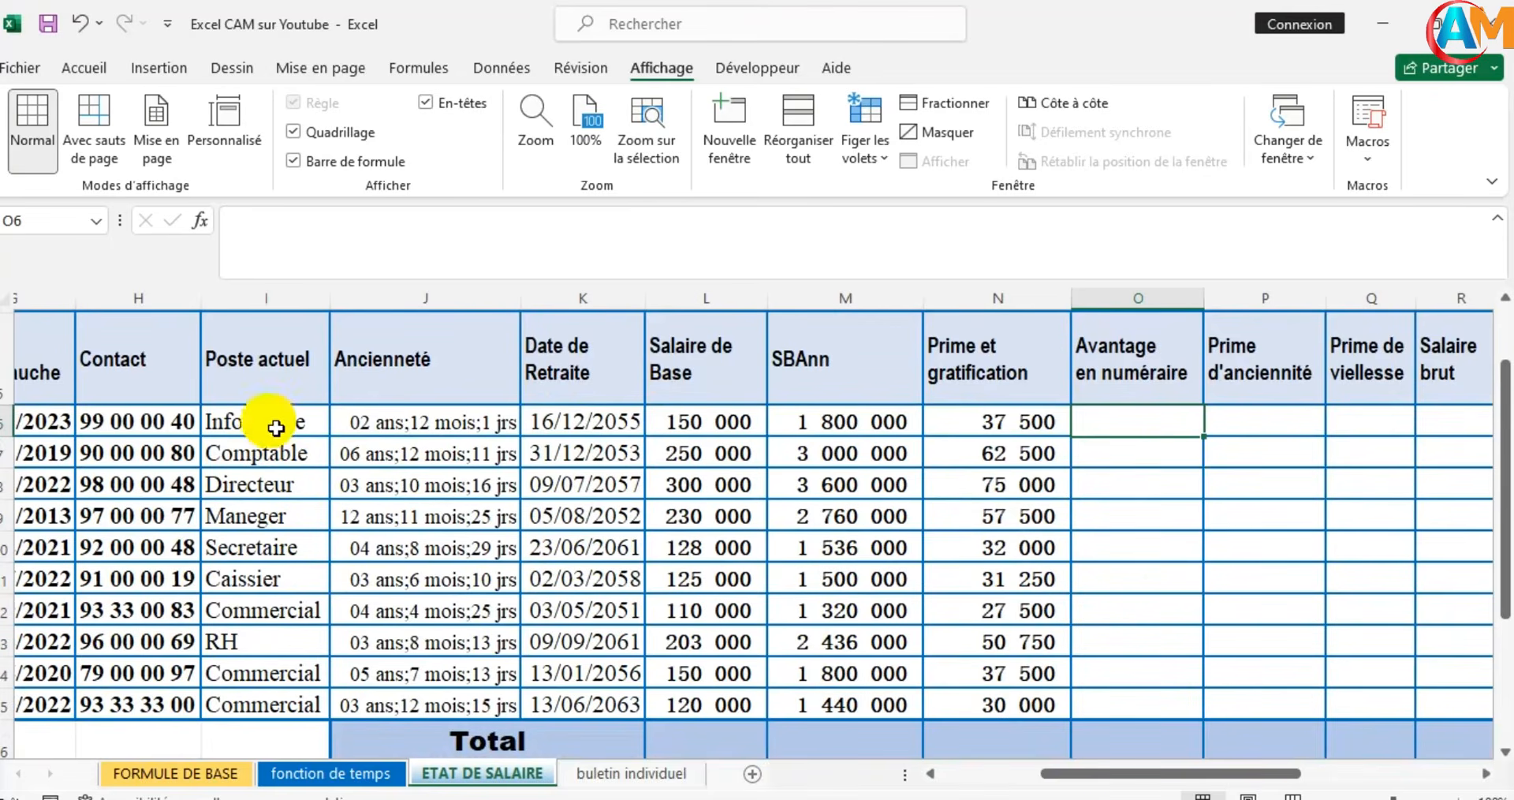
scroll(1121, 482, "up", 1)
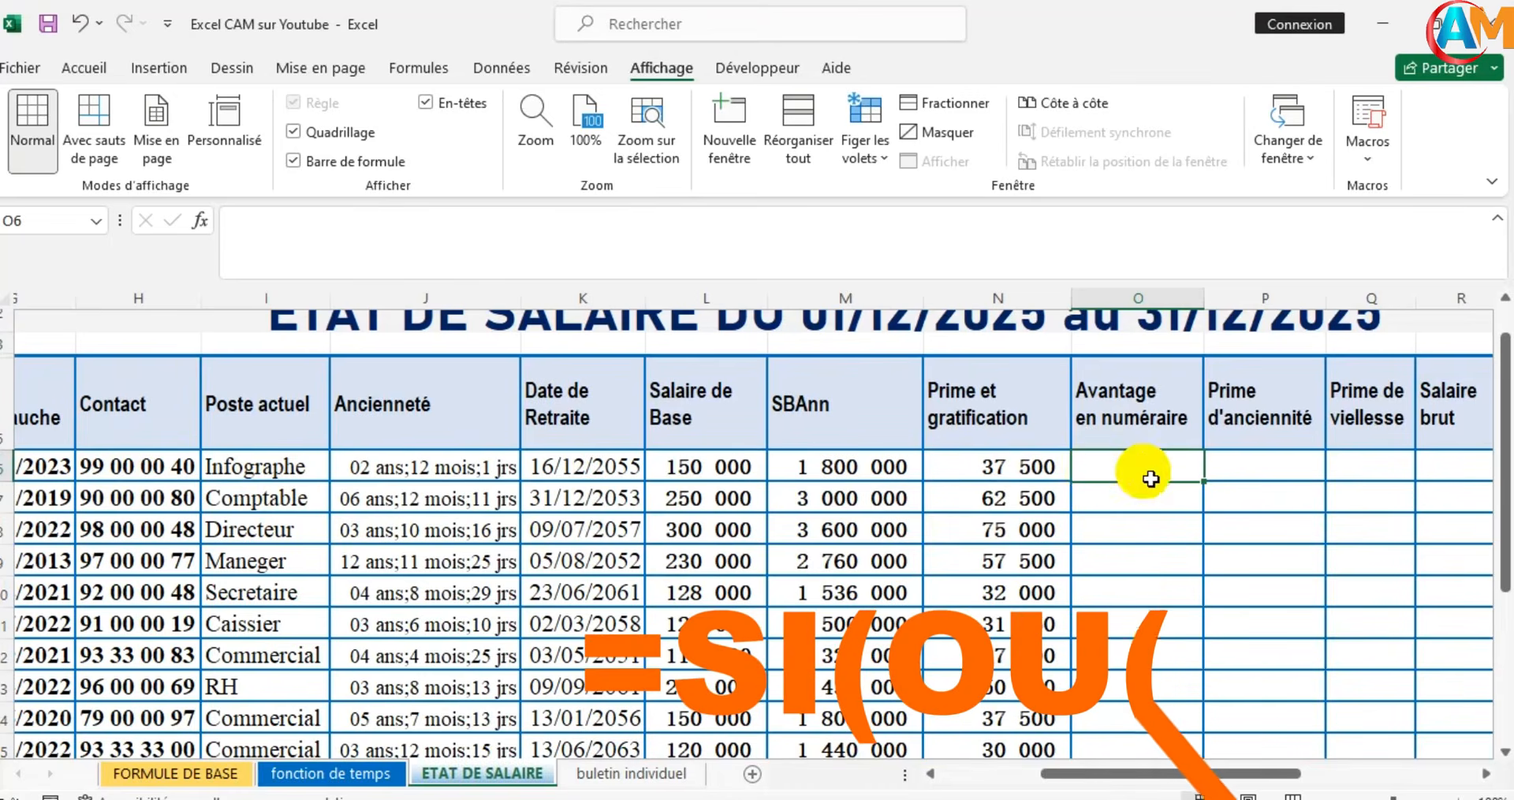
type("=si")
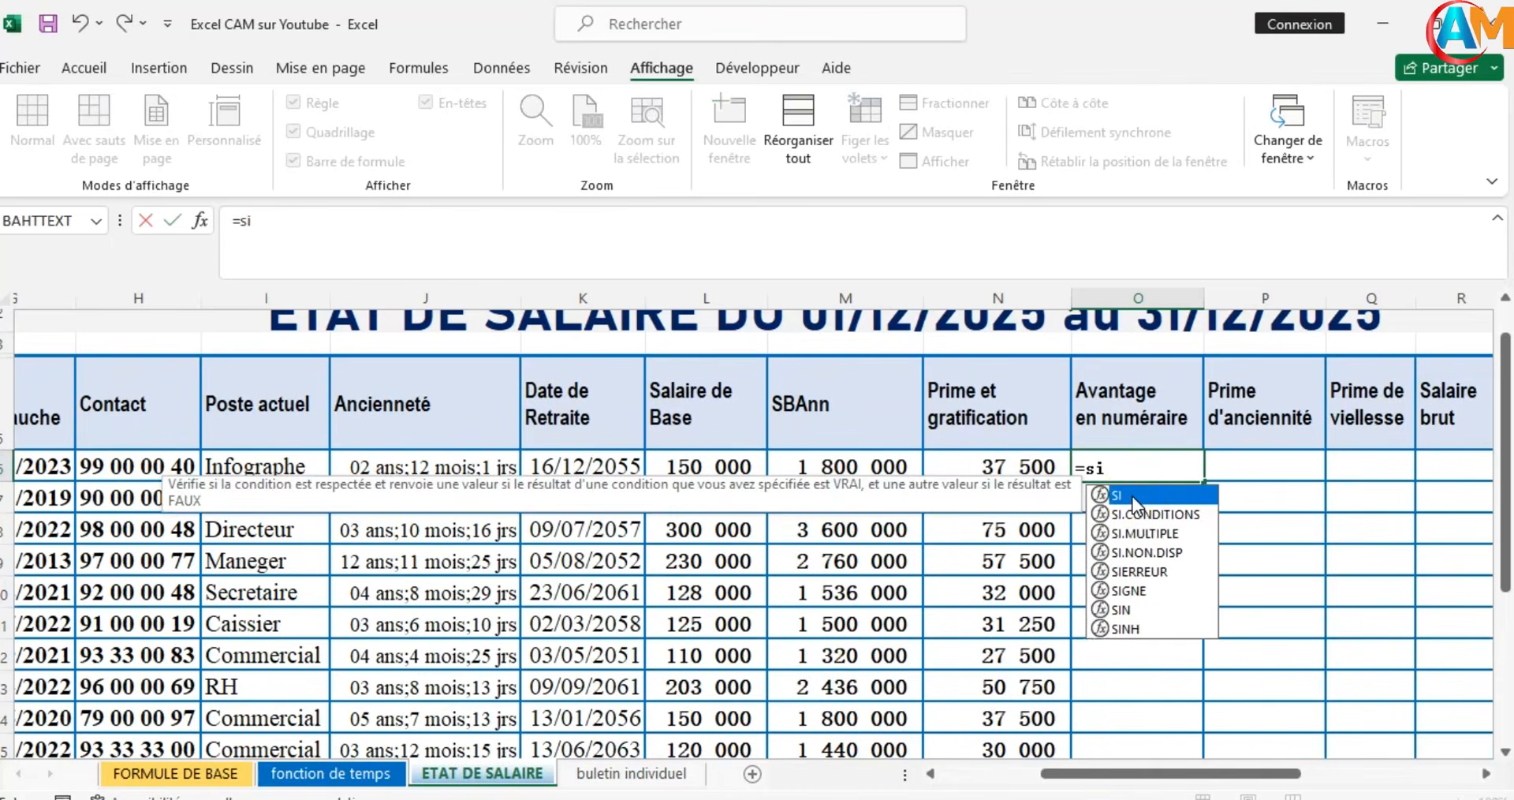
double_click(1132, 495)
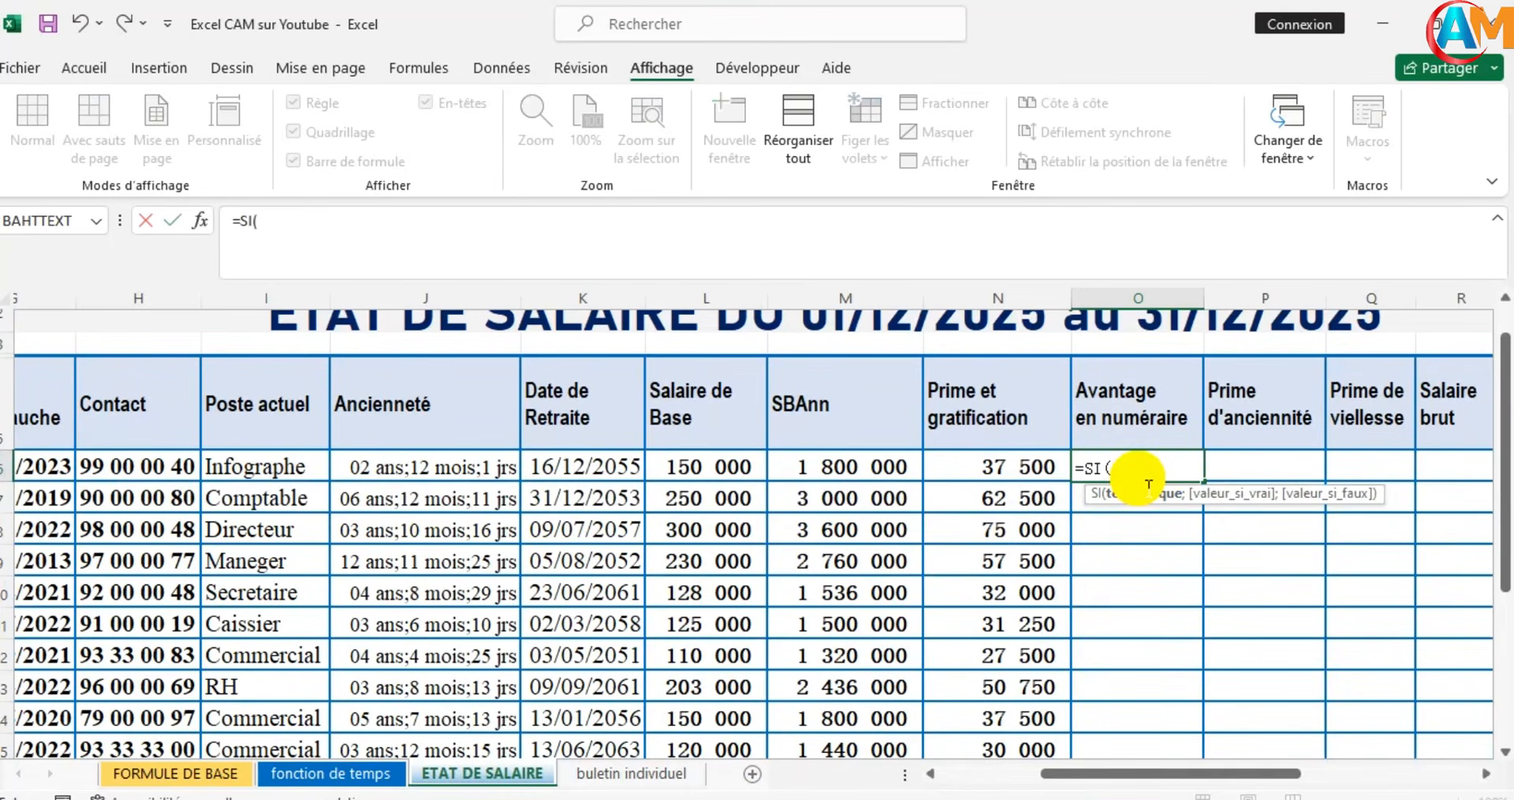
type("ou")
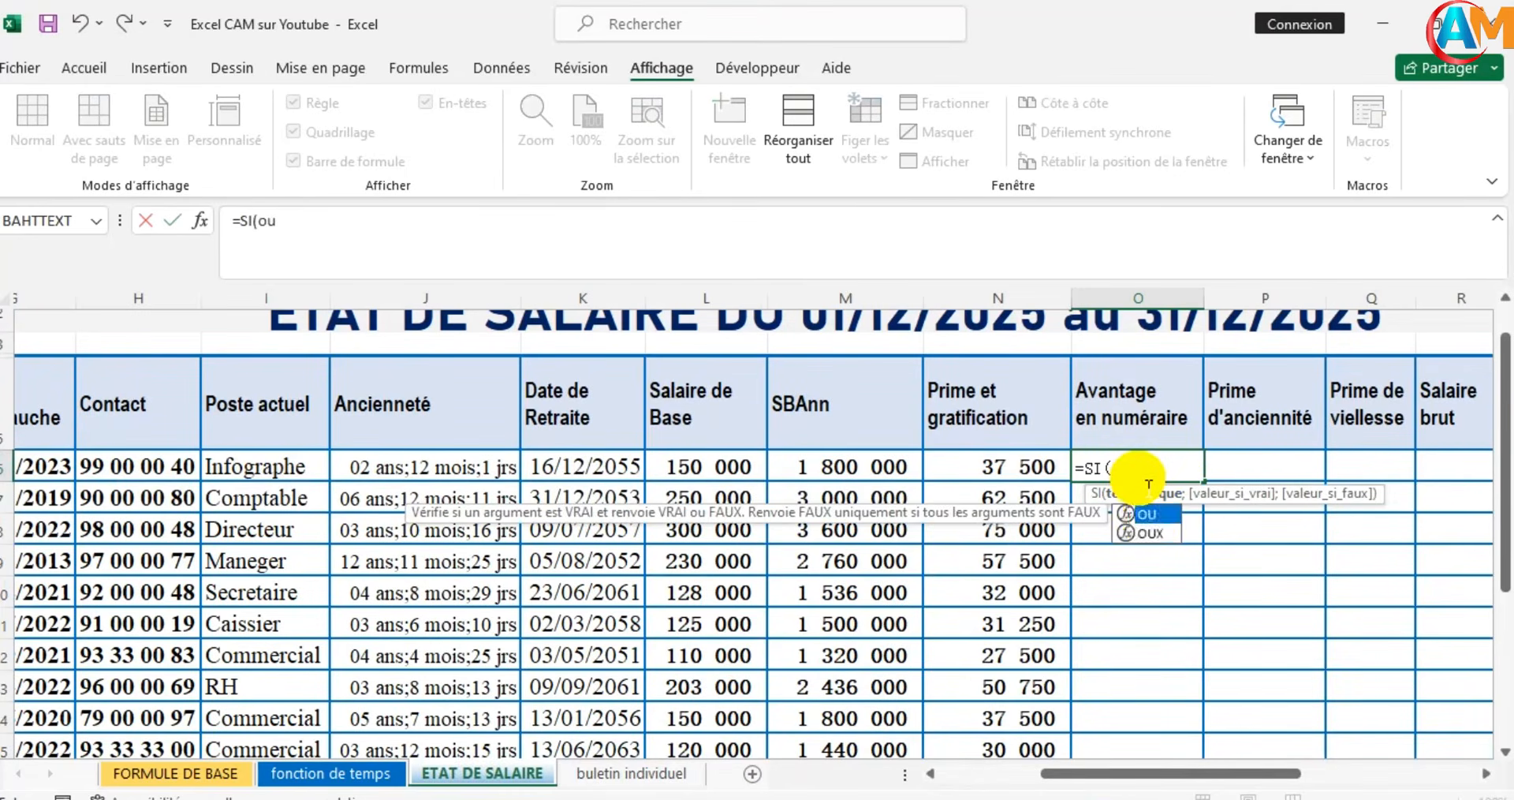
double_click(1153, 523)
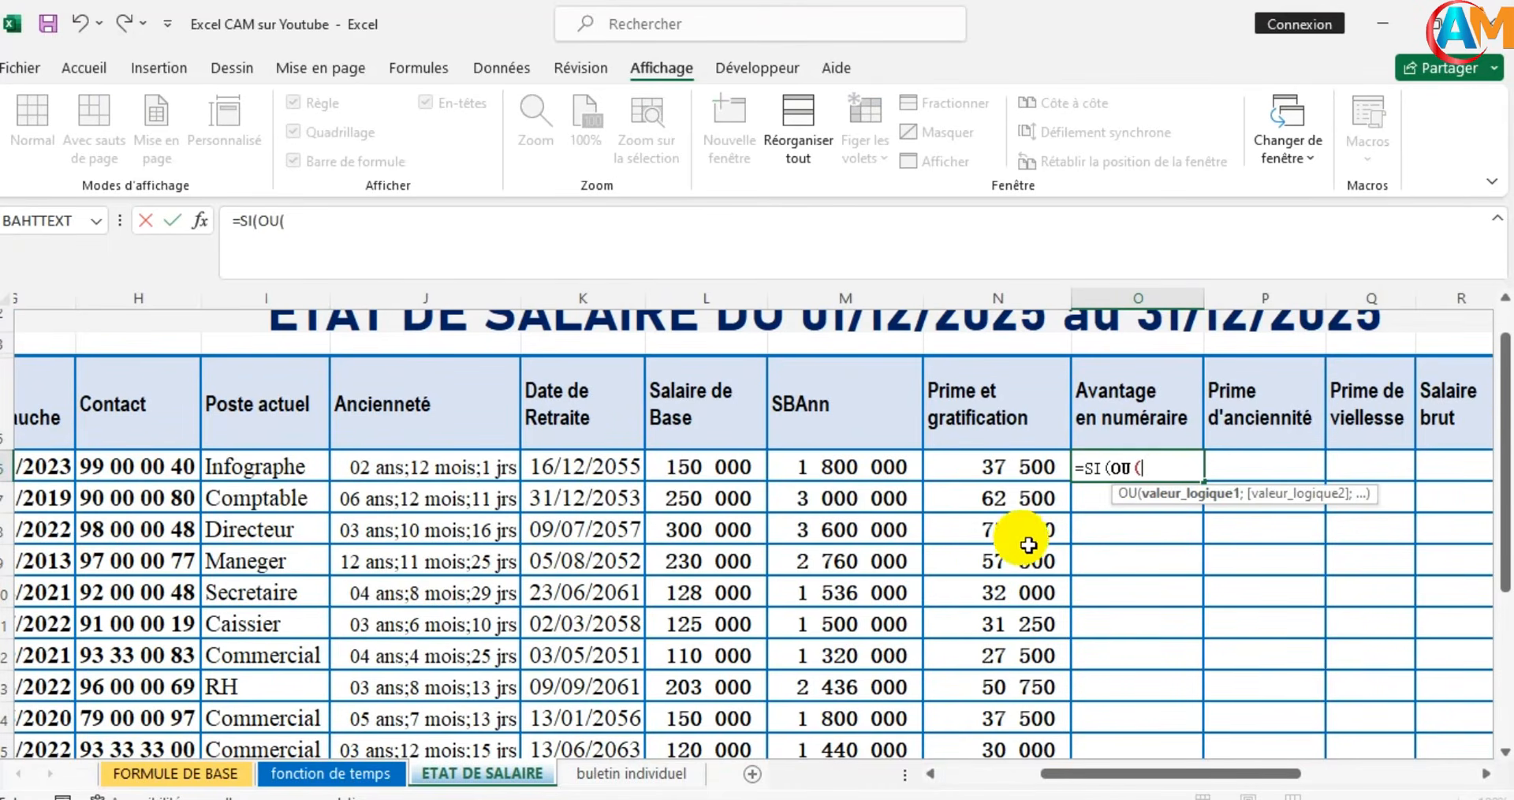
Enter I6="Directeur" as the first condition of the OU function, followed by a semicolon separator
left_click(266, 477)
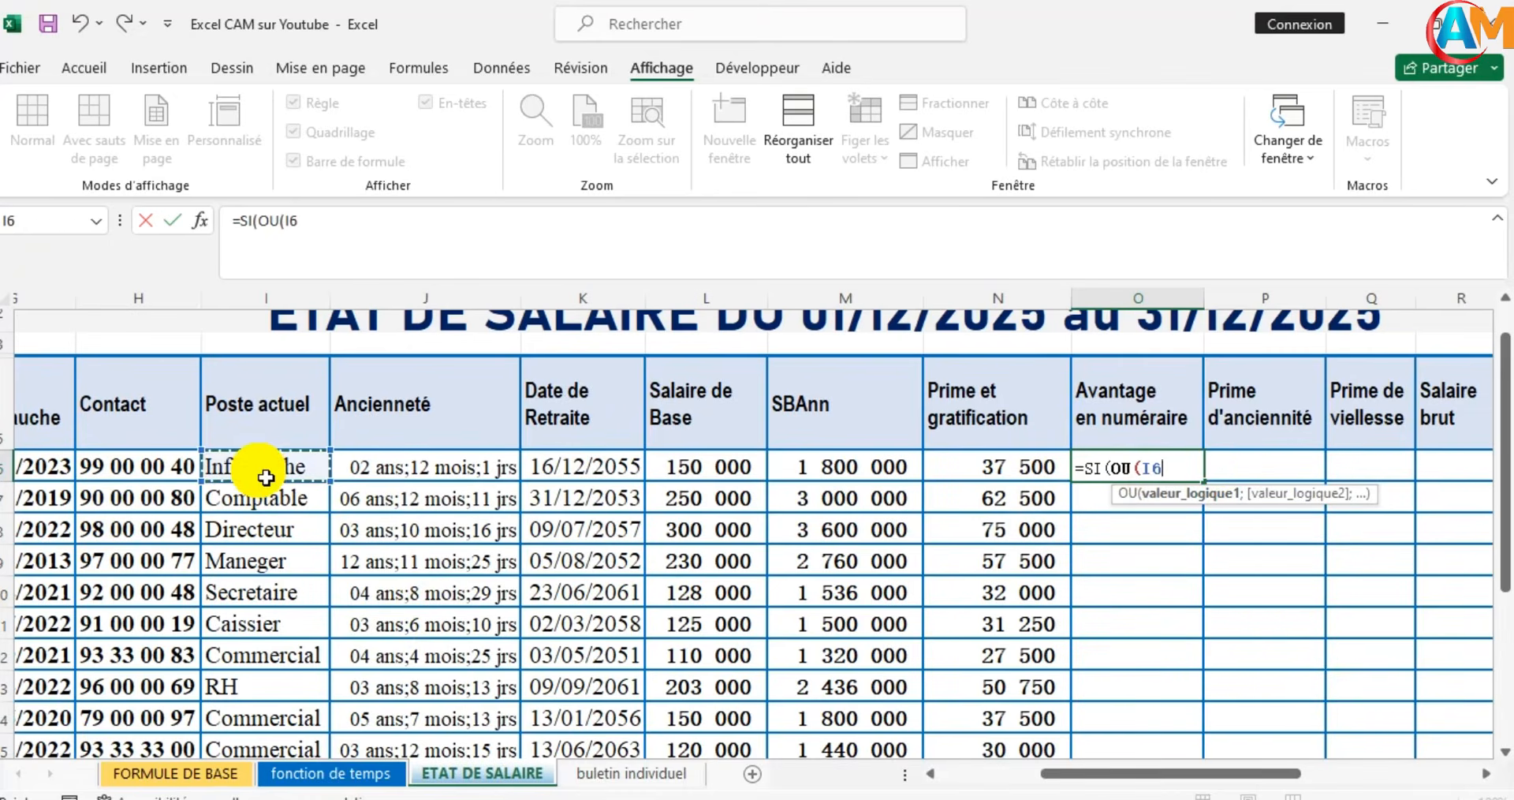
type("=\"C")
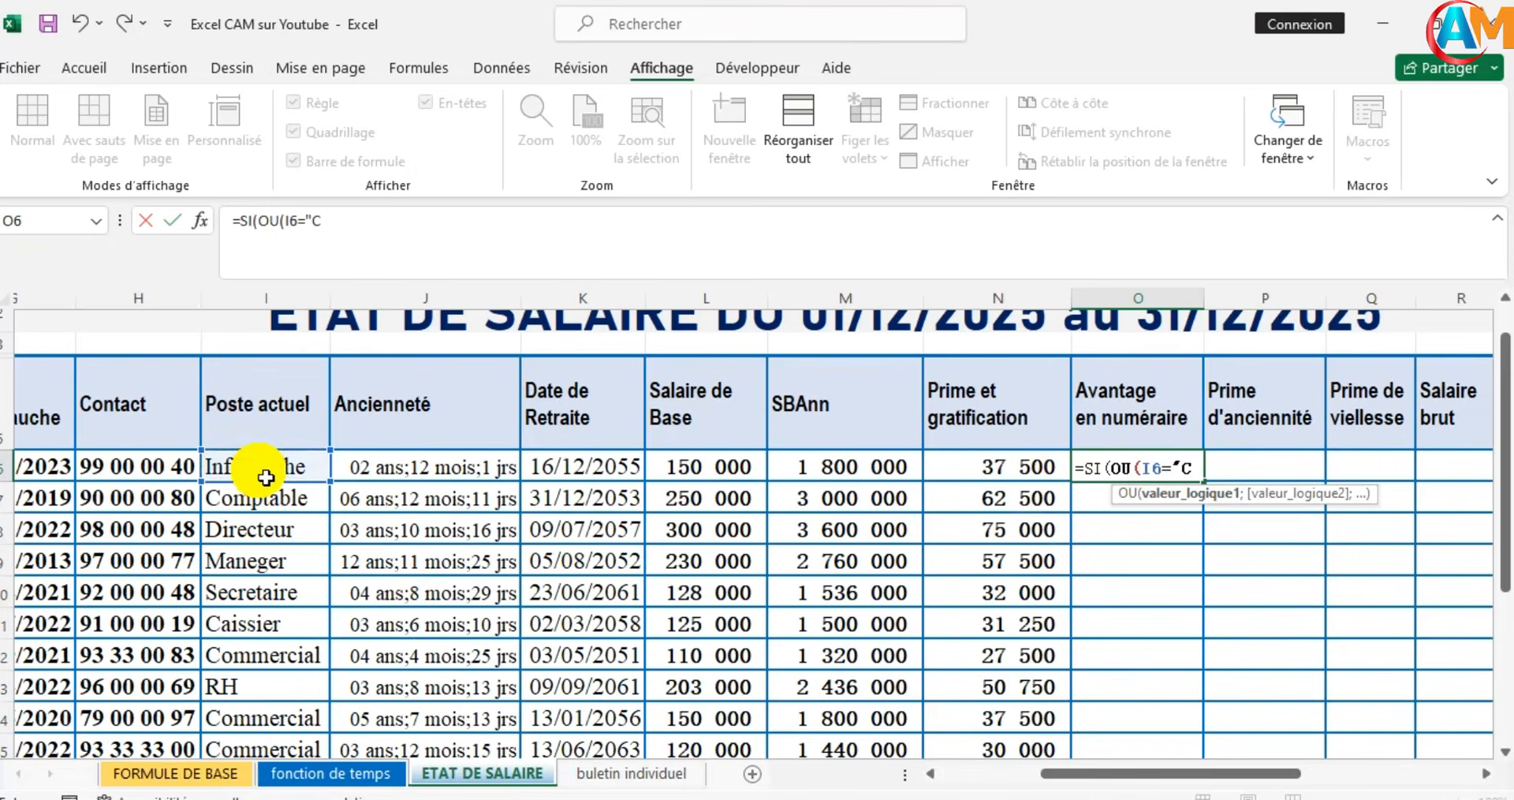
key("BackSpace")
type("d")
key("BackSpace")
type("D")
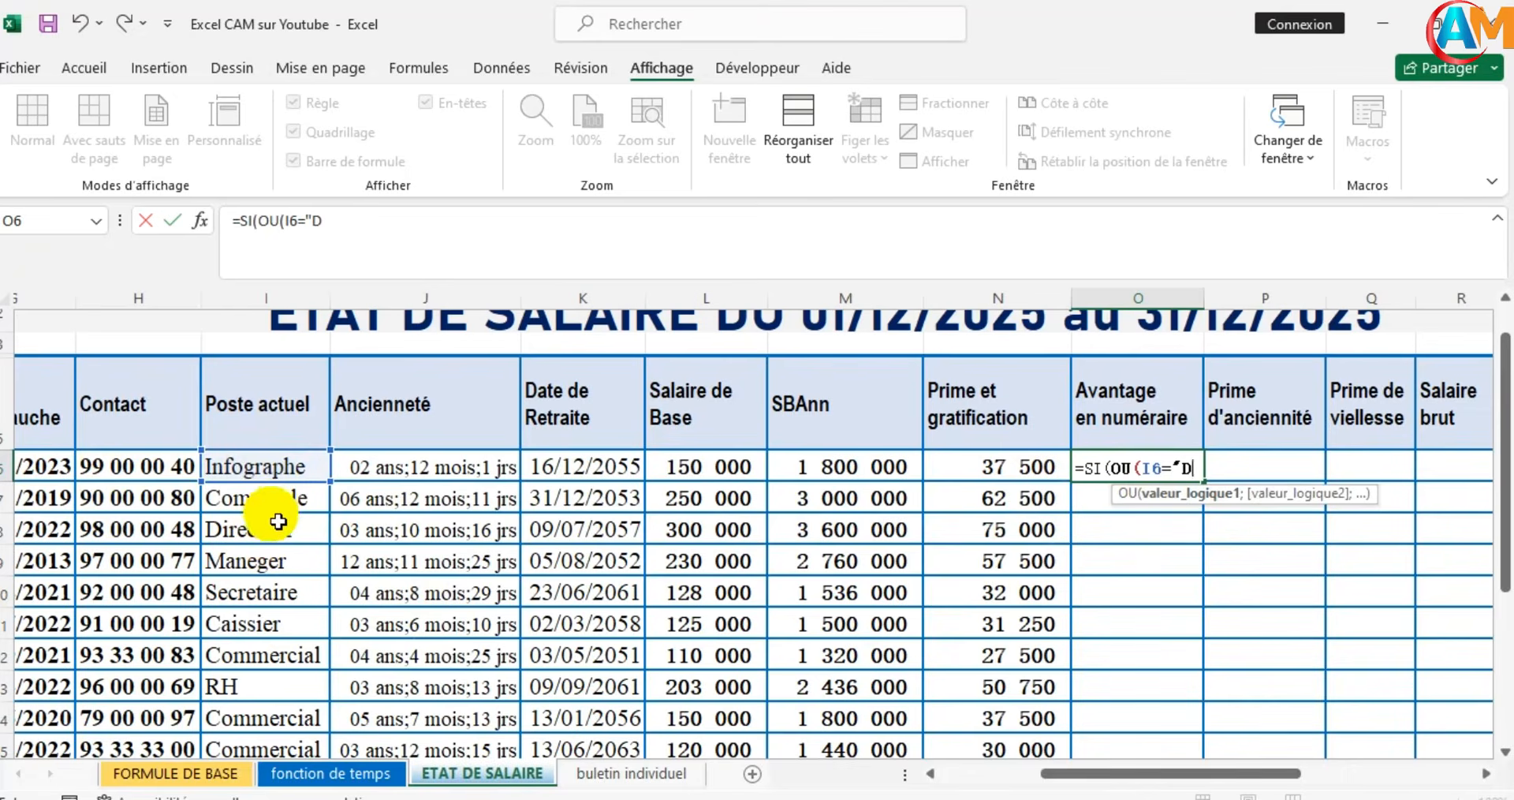
left_click(341, 228)
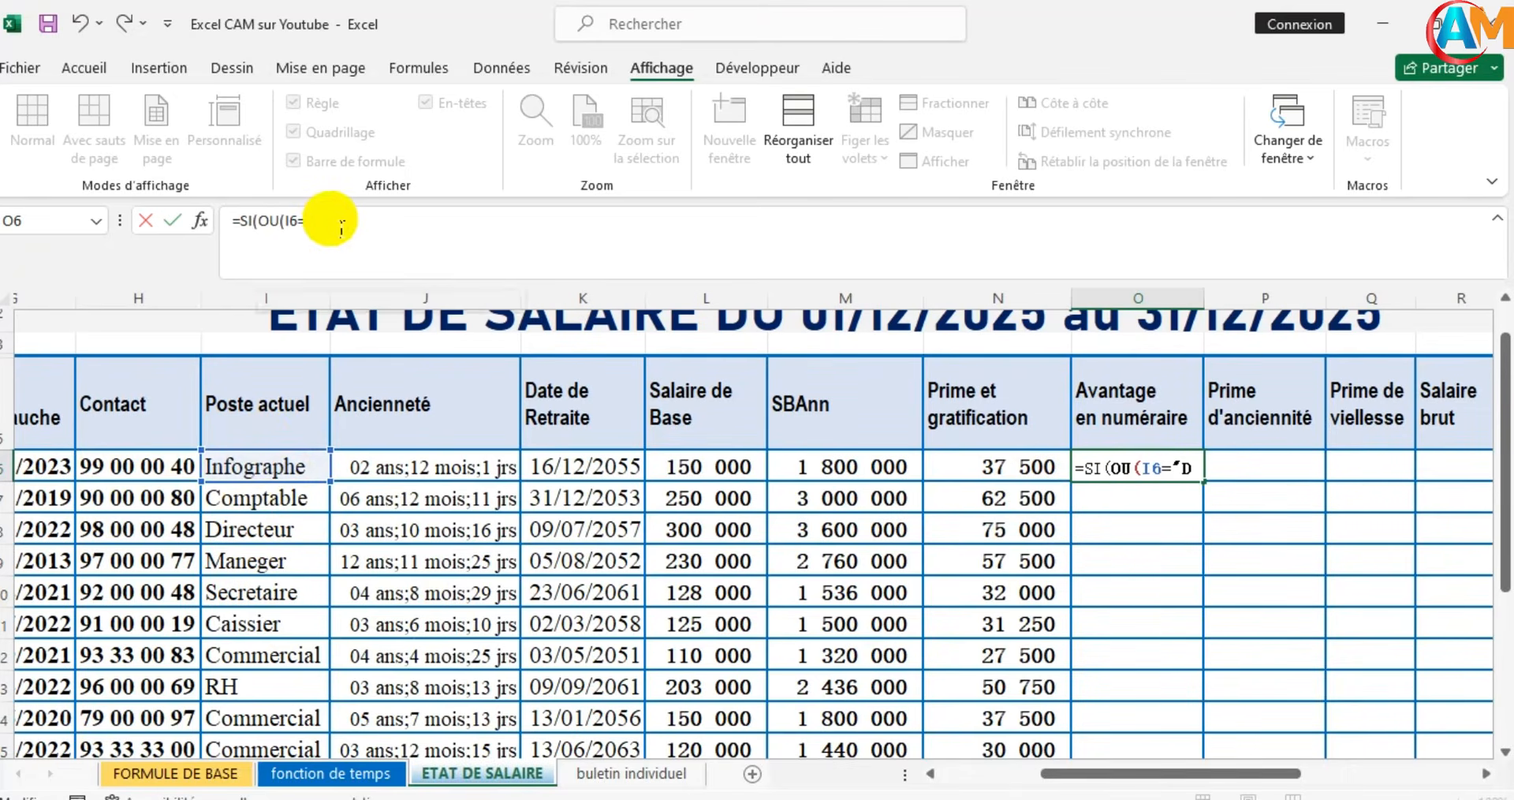
type("\"Directeur")
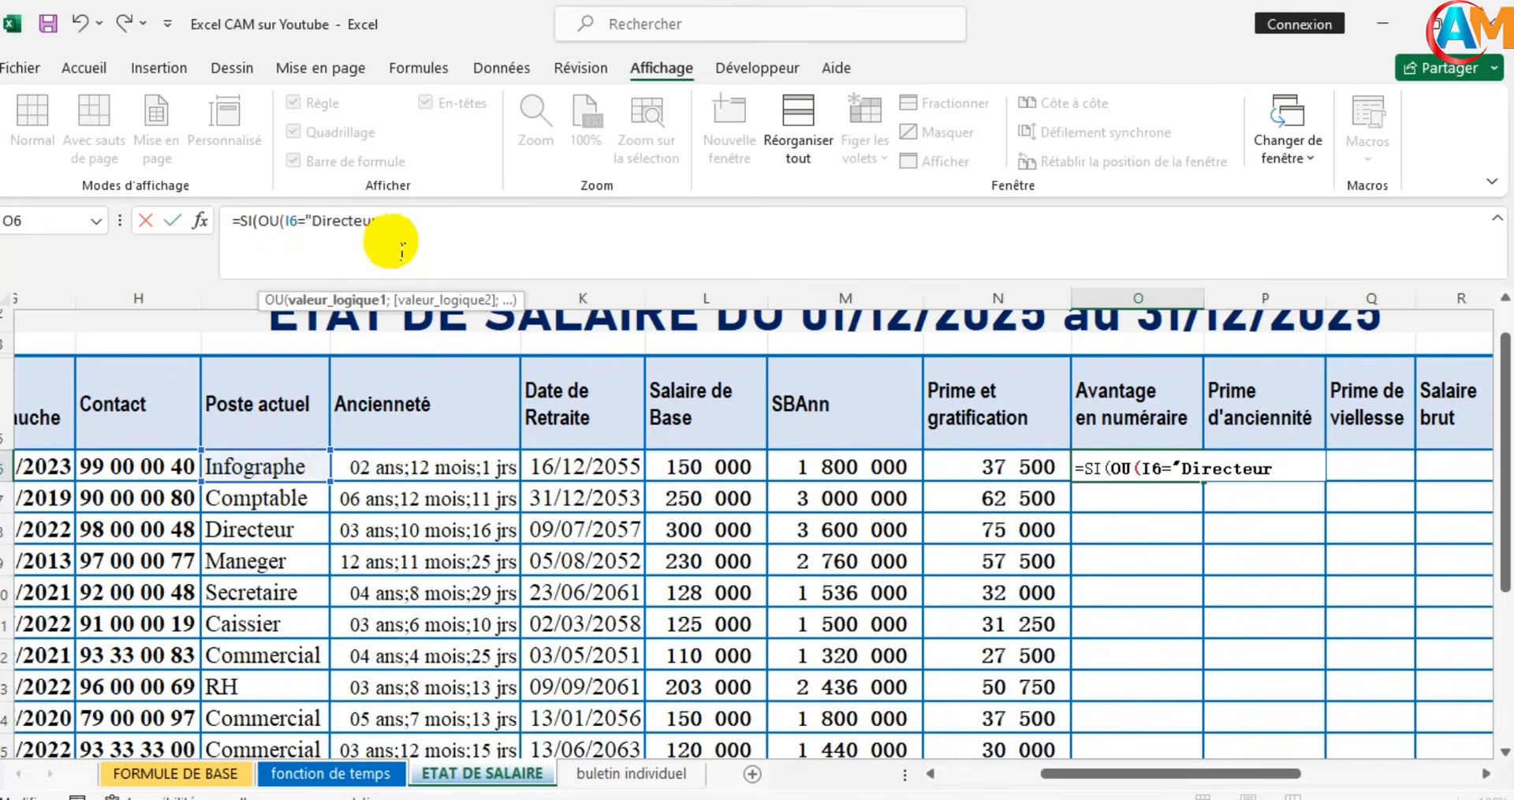
type("\";")
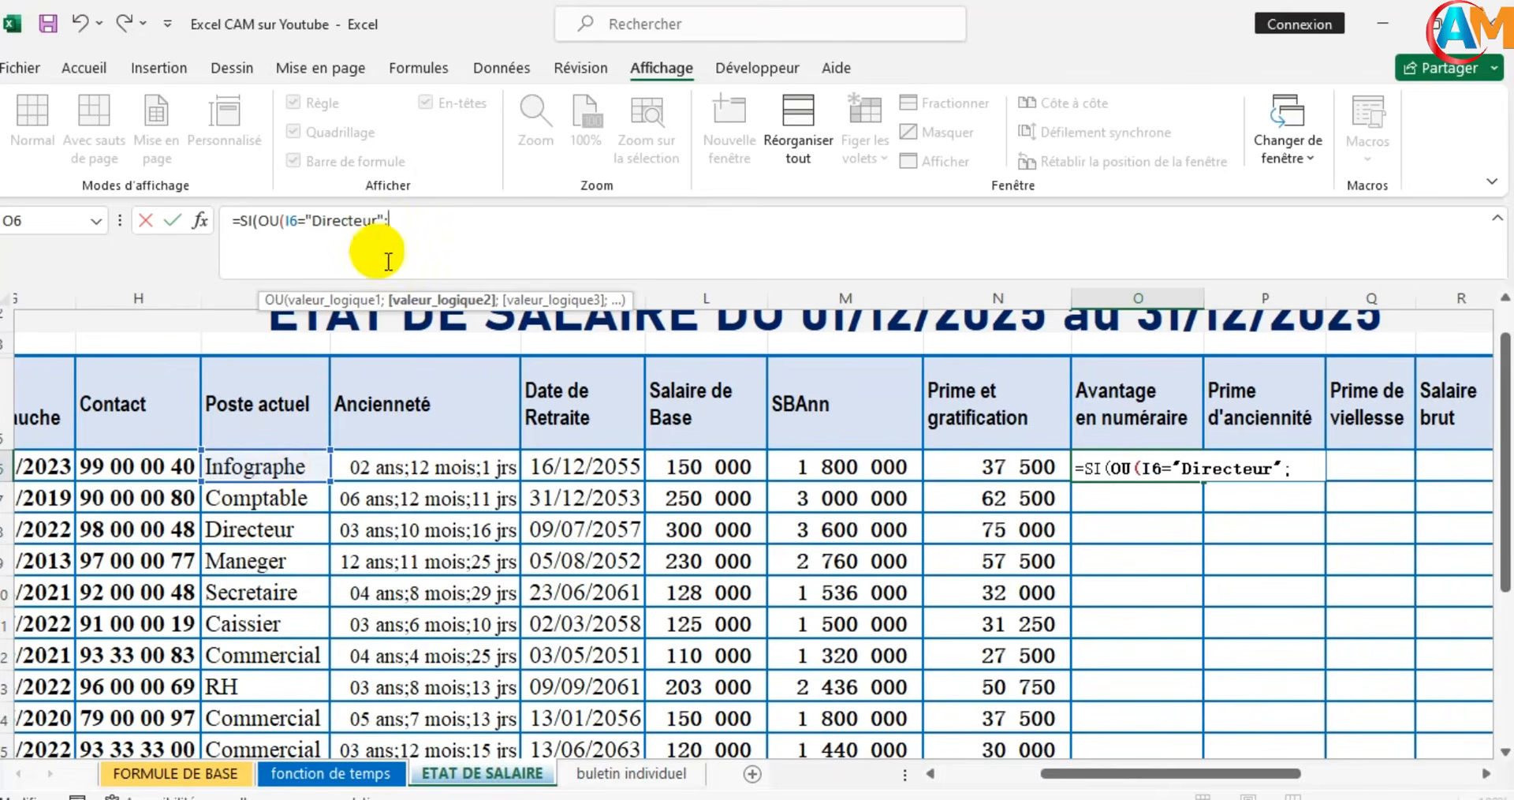
Add I6="Comptable" as the second condition, close the OU function and add the semicolon separator
left_click(271, 467)
type("=")
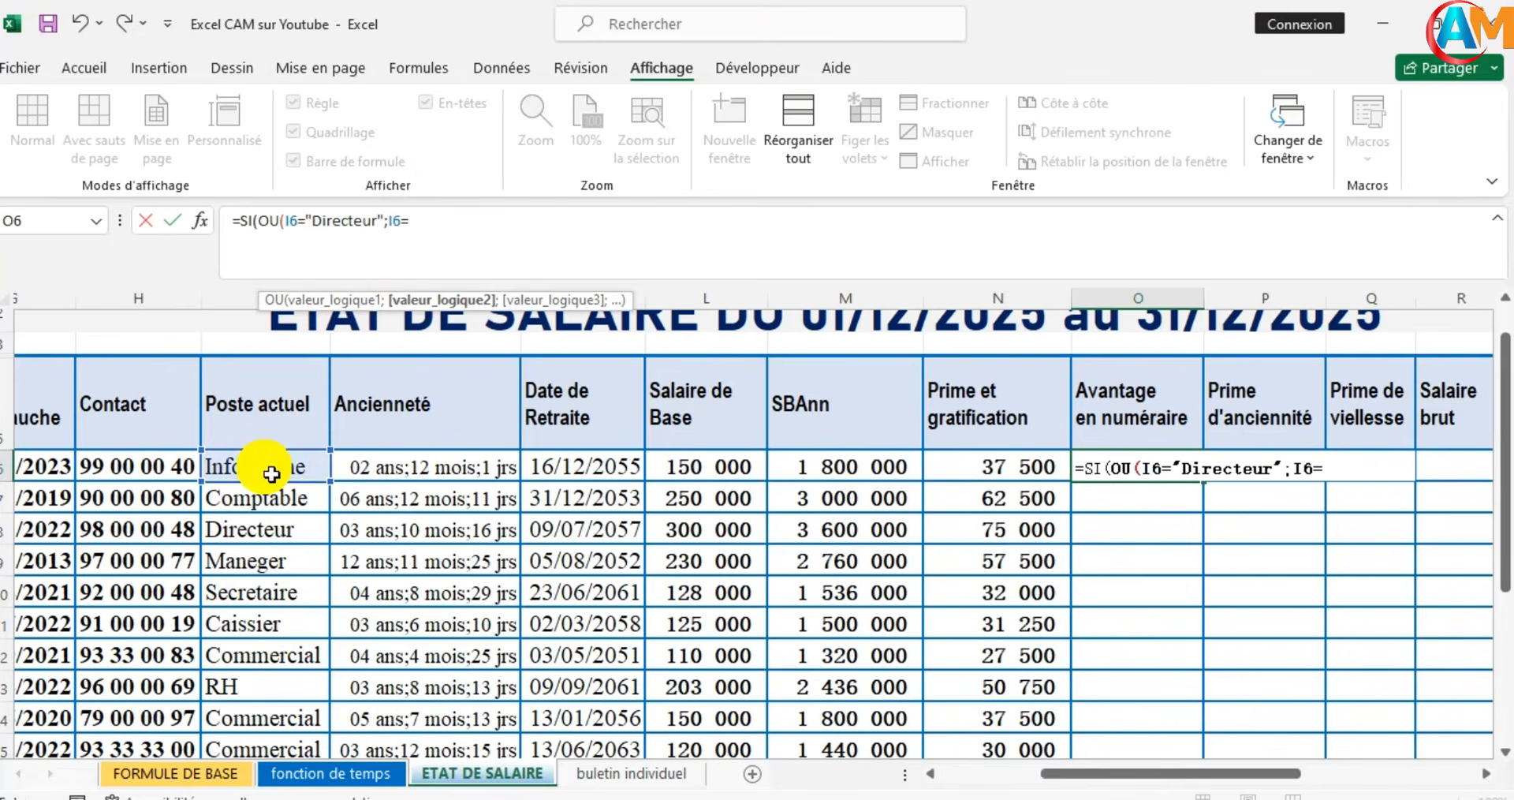
type("\"Comptable\"à")
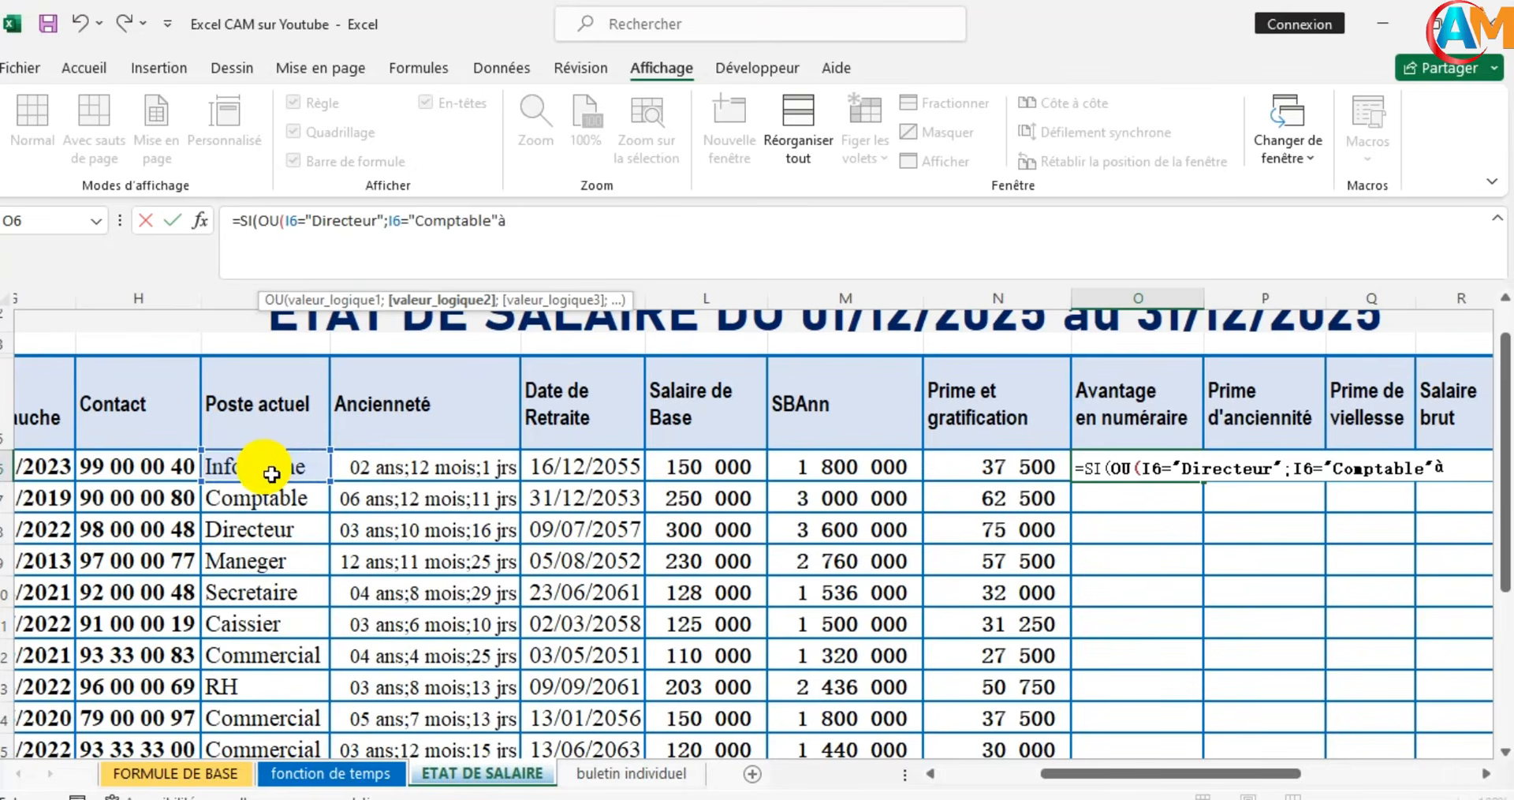
key("BackSpace")
type(")")
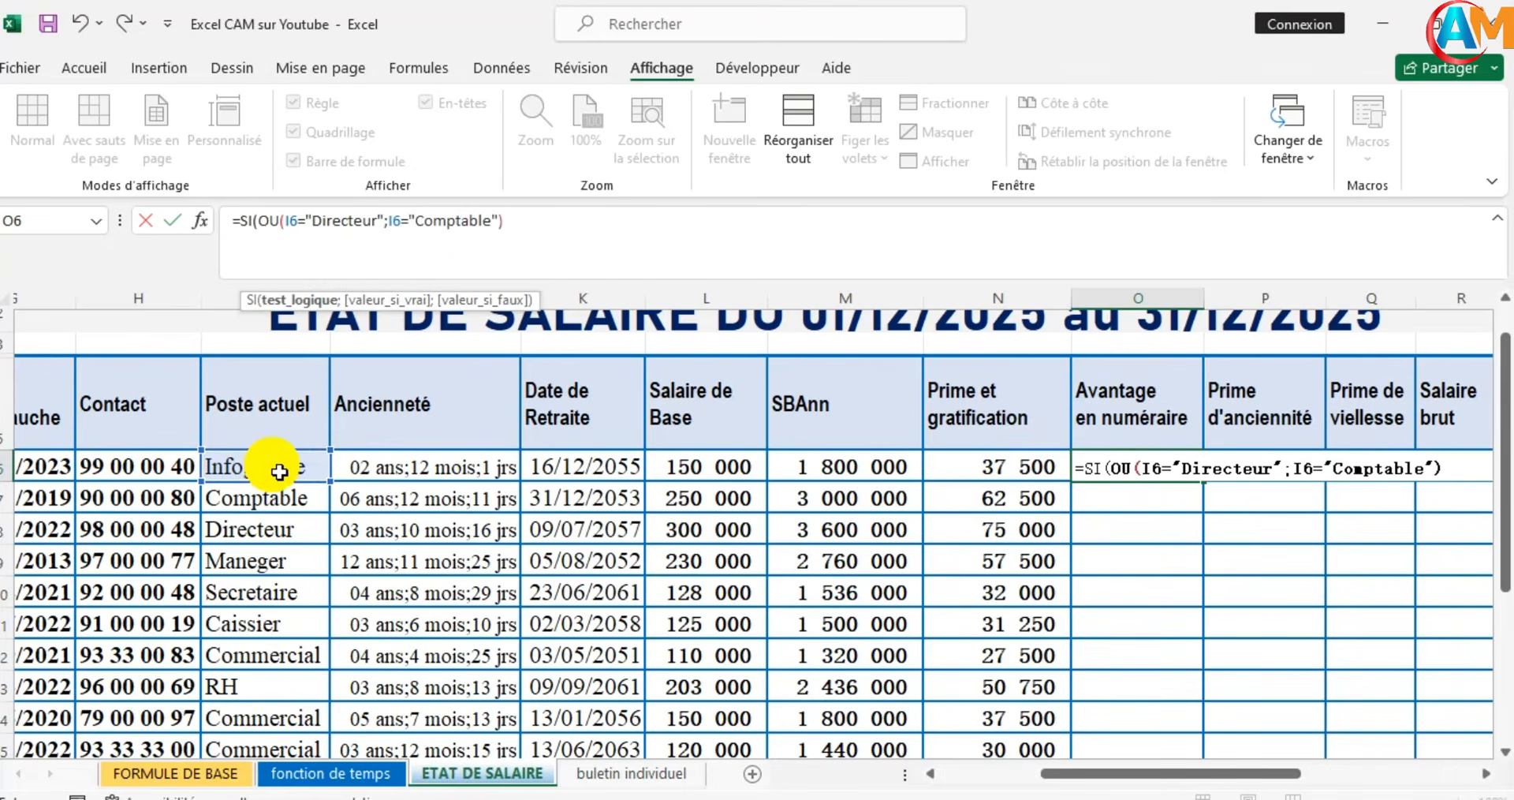
type(";")
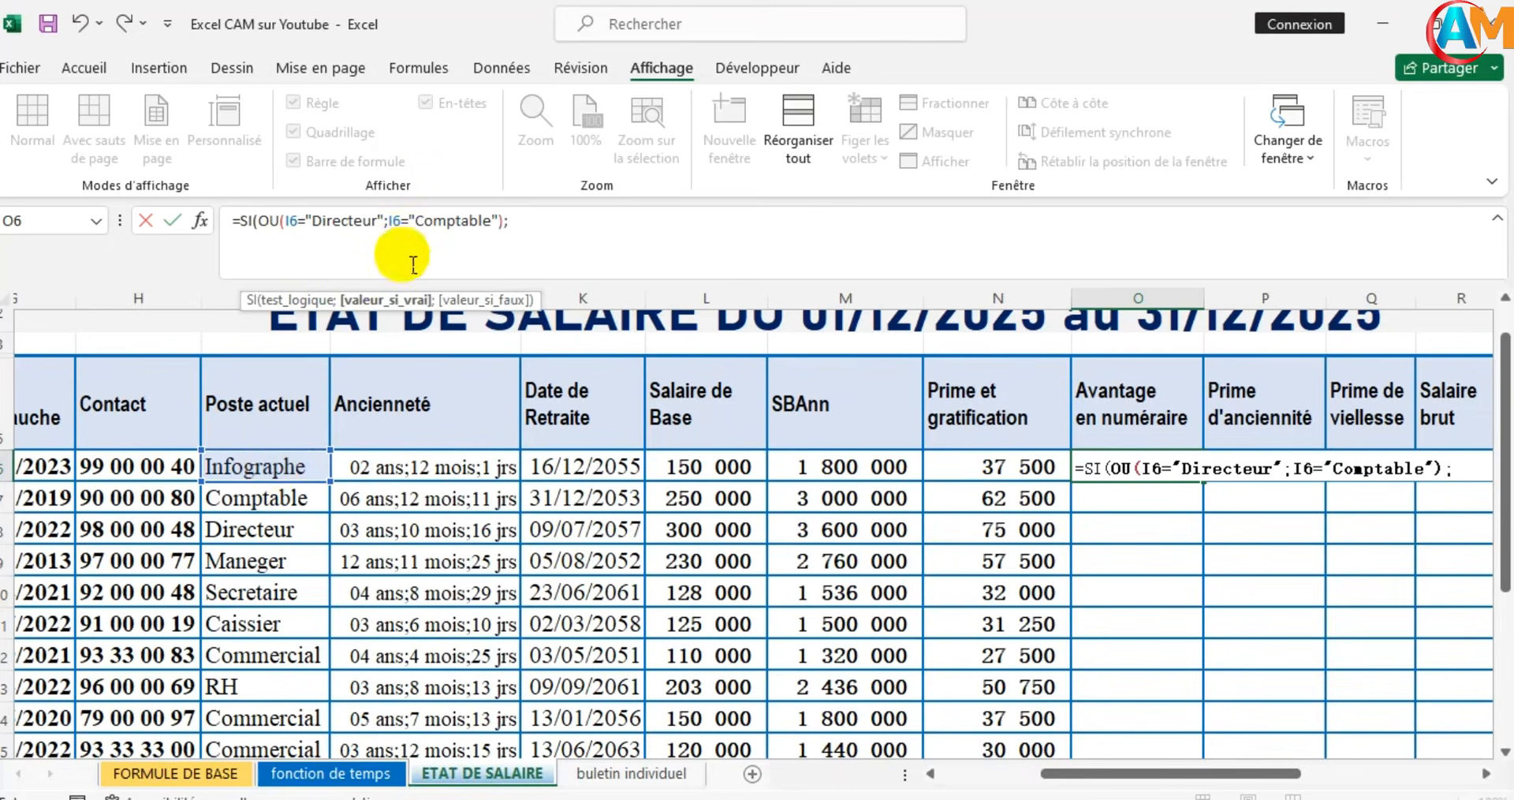
Set the SI function's value-if-true argument to L6*0,05, using the base salary cell
left_click(713, 470)
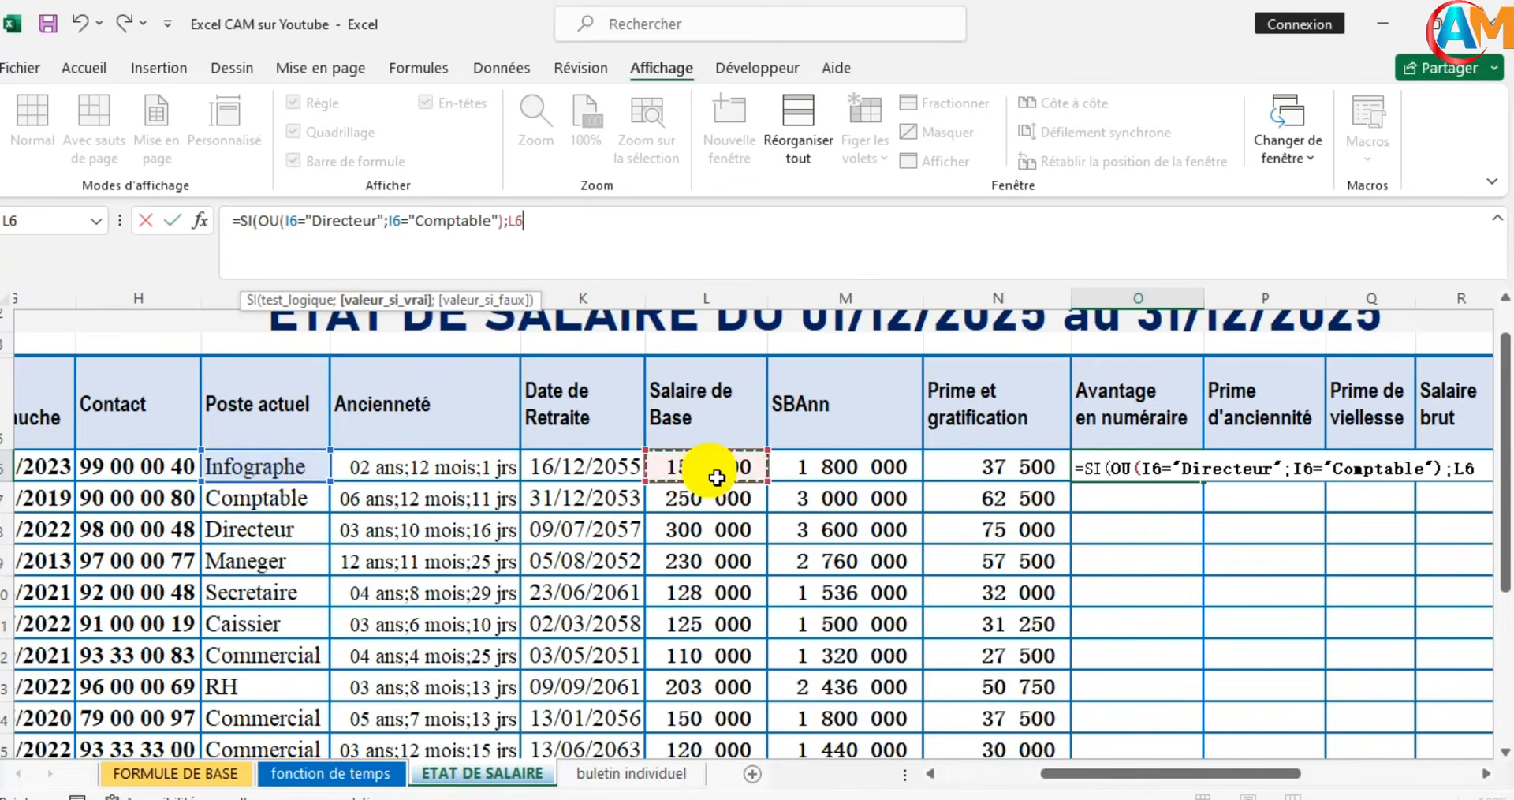
type("*")
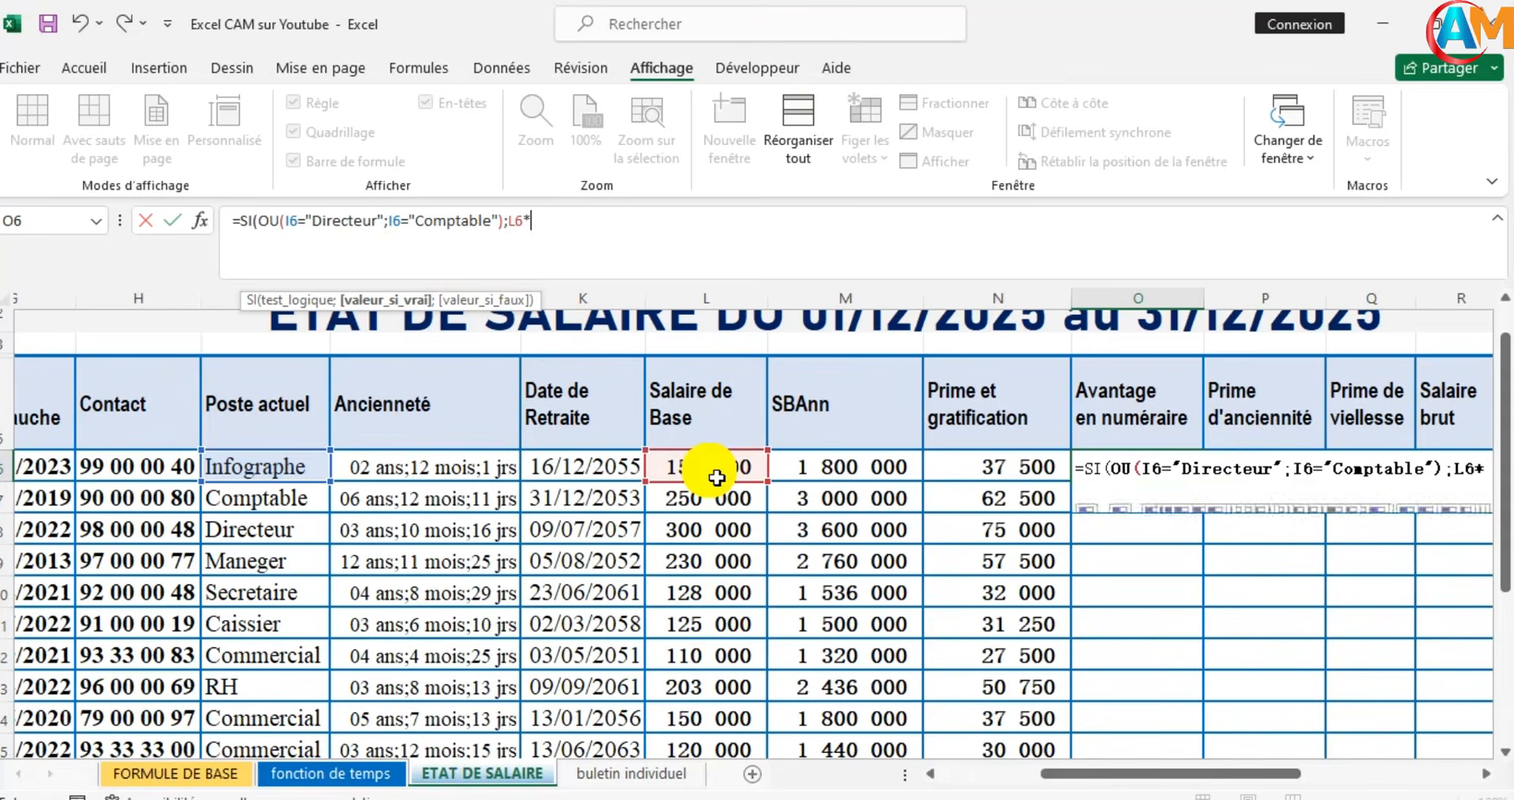
type("0,0")
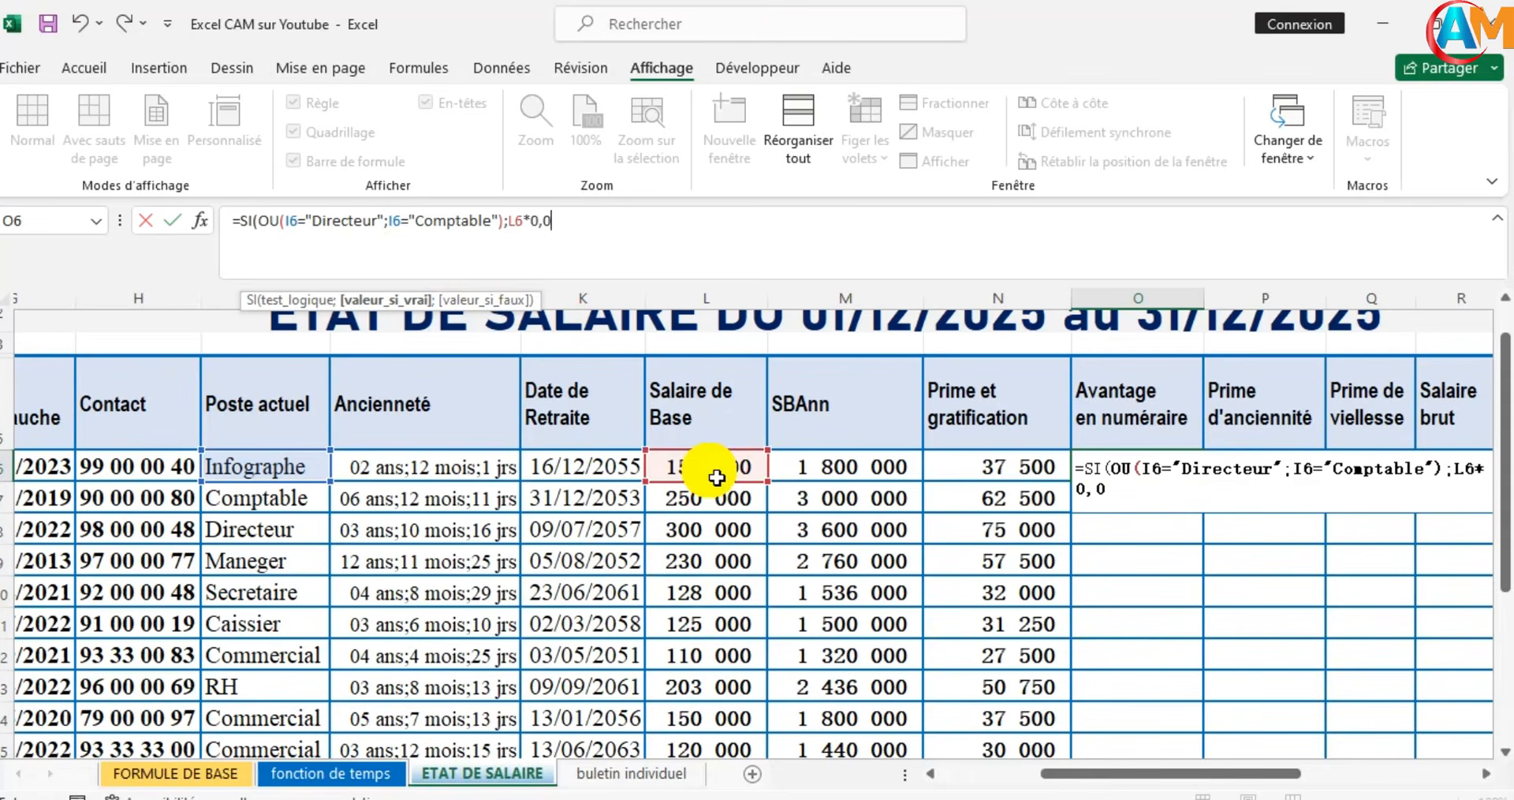
type("5;")
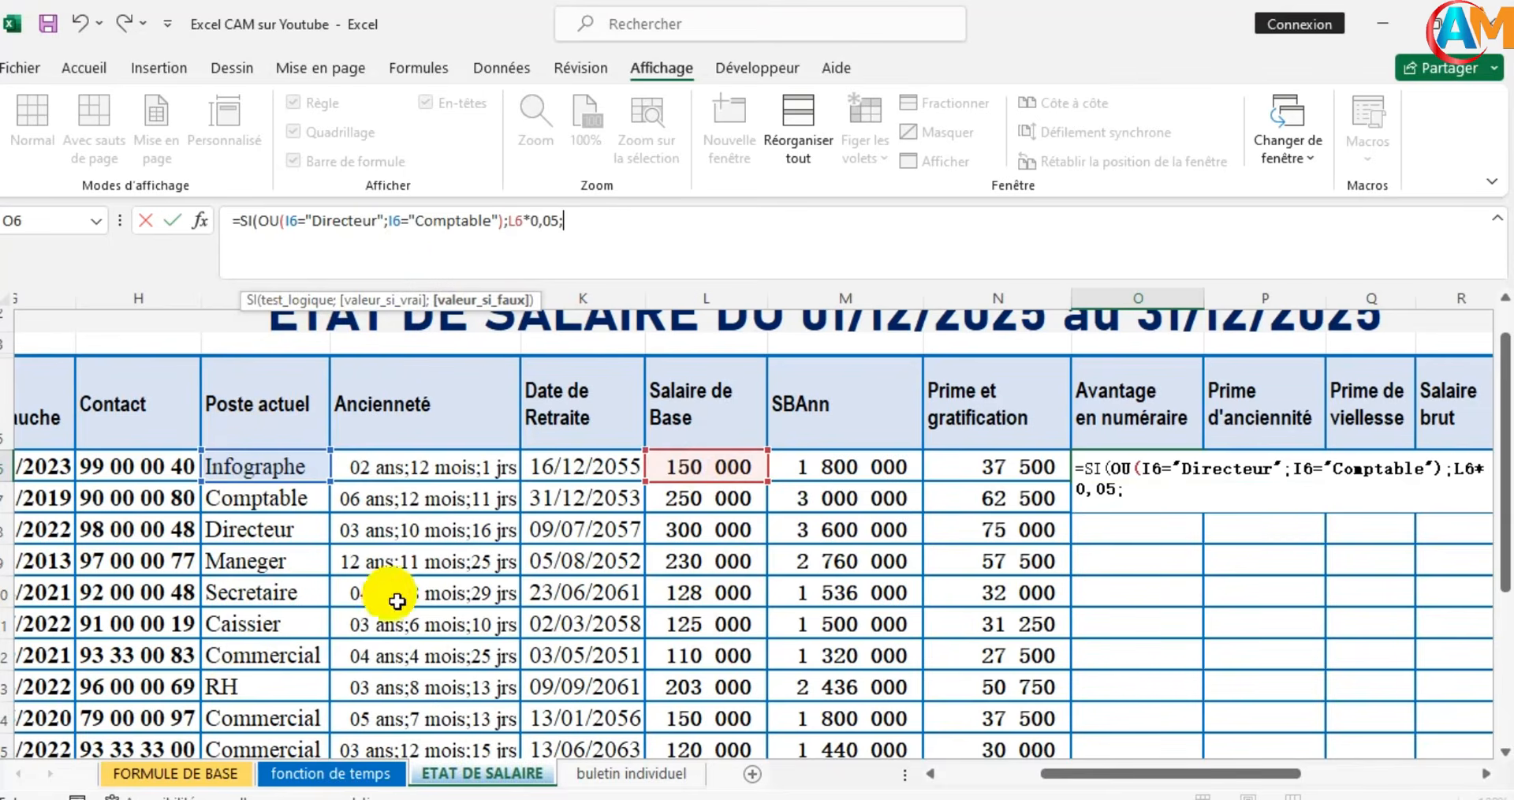
Set the SI function's value-if-false argument to L6*0, close the formula and enter it in O6
left_click(699, 473)
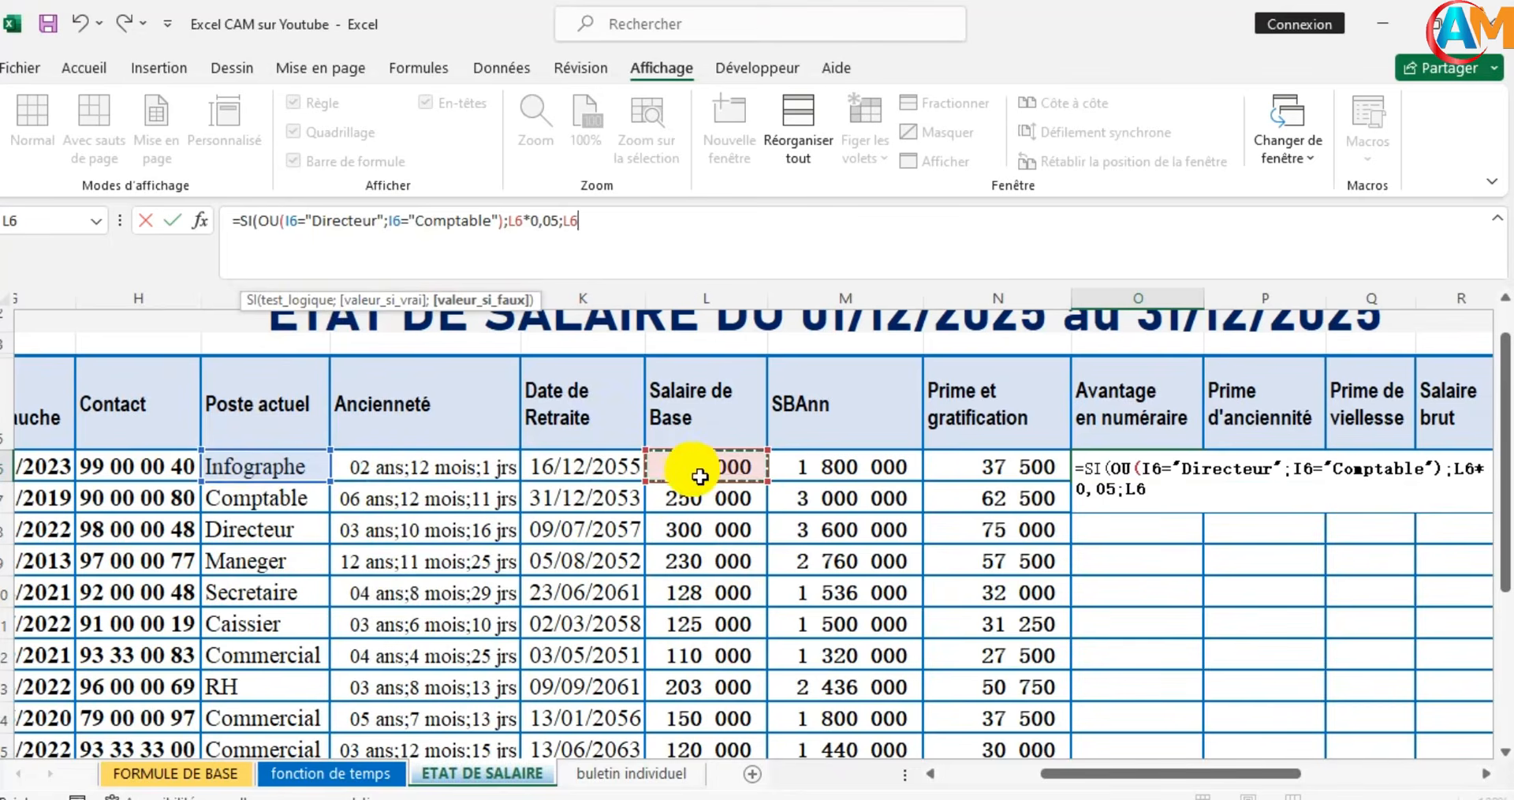
type("*")
type("0)")
key("Return")
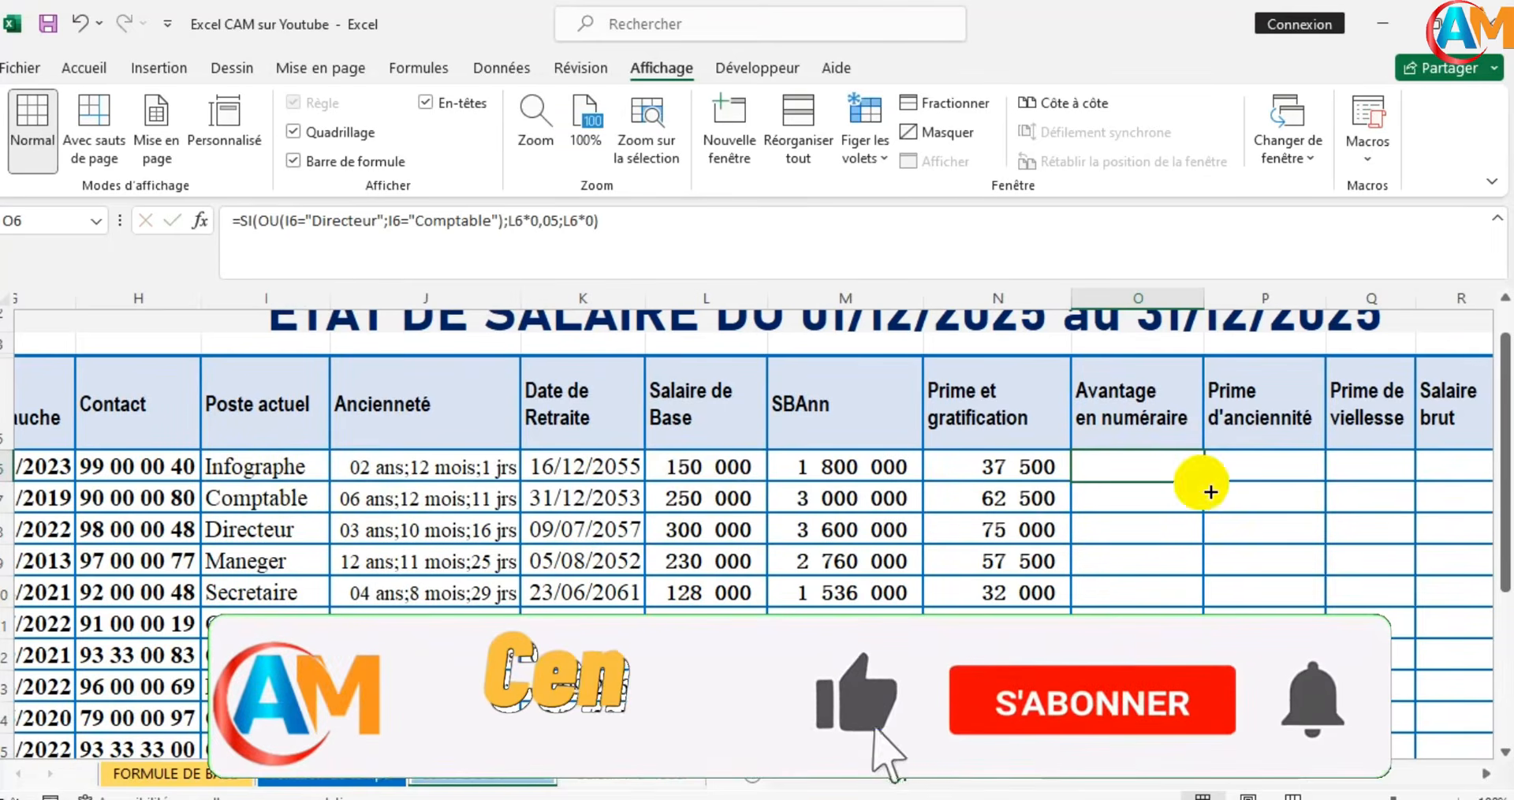
Copy the O6 formula down through O15 and set the filled cells' font size to 14
left_click_drag(1205, 483, 1197, 609)
scroll(1262, 516, "up", 1)
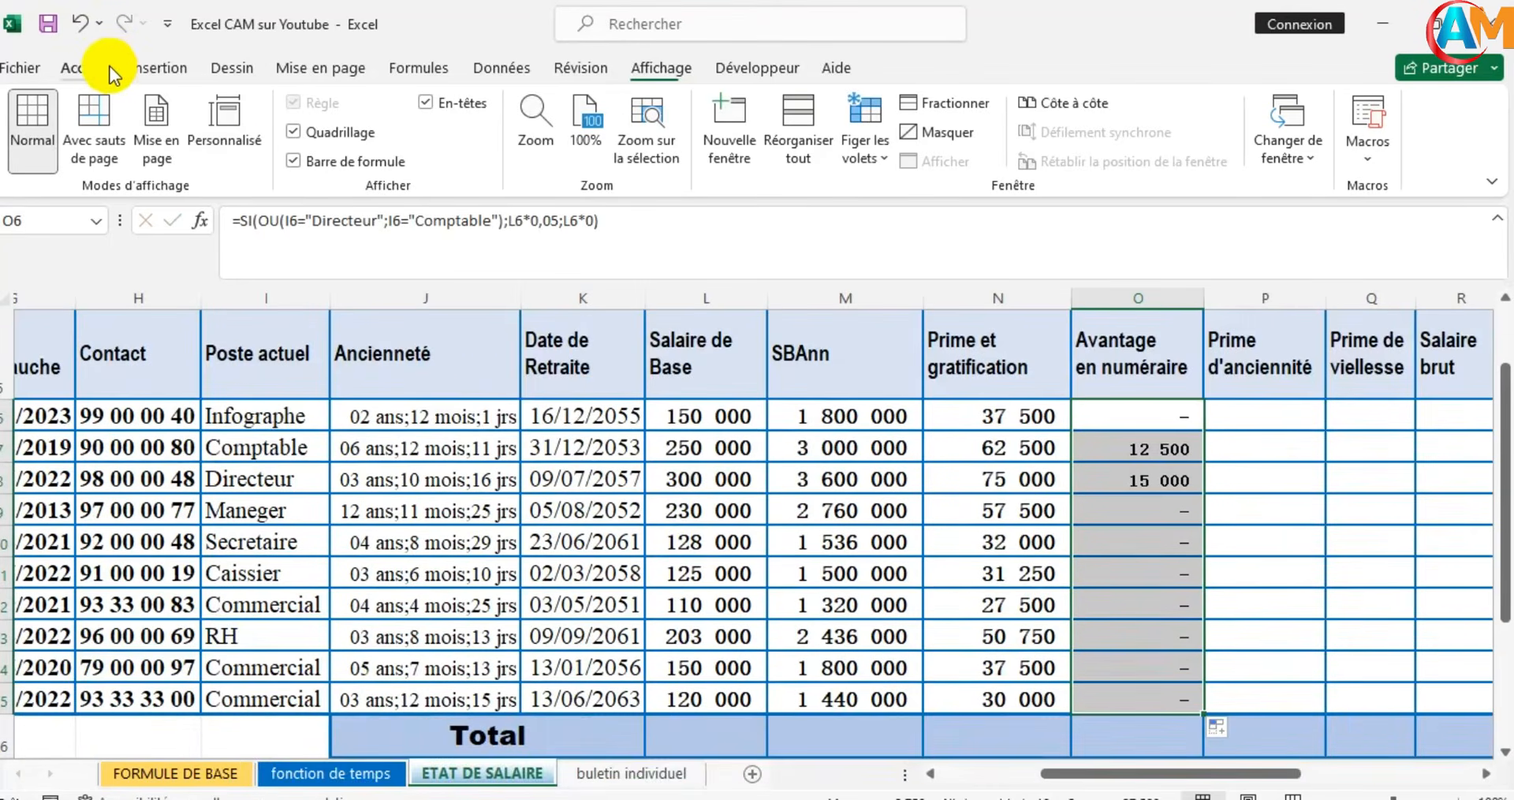
left_click(110, 66)
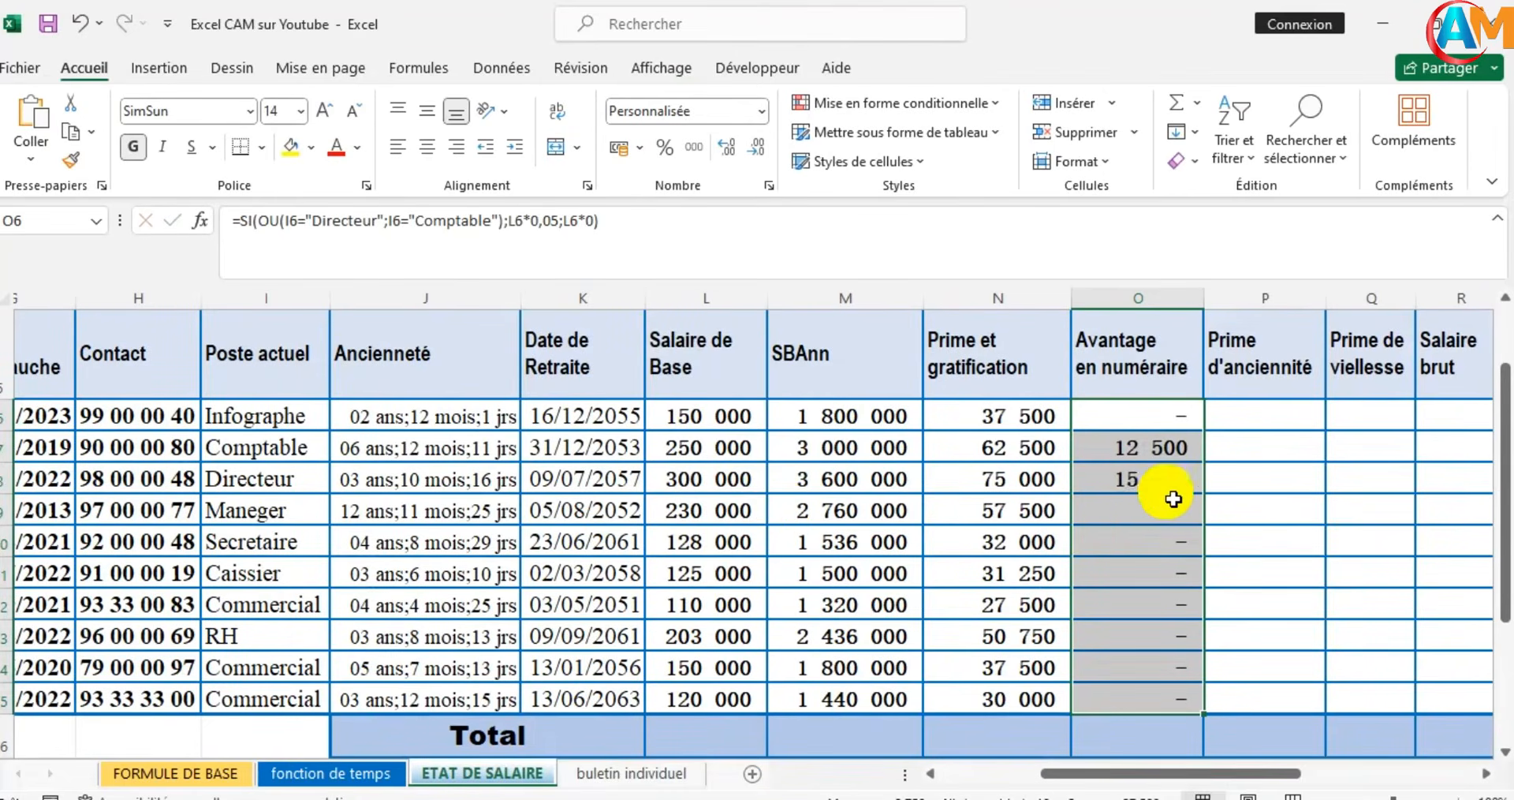
Check the Comptable row's job title and its formula in O7, and select P6 under Prime d'ancienneté
left_click(253, 458)
left_click(1121, 446)
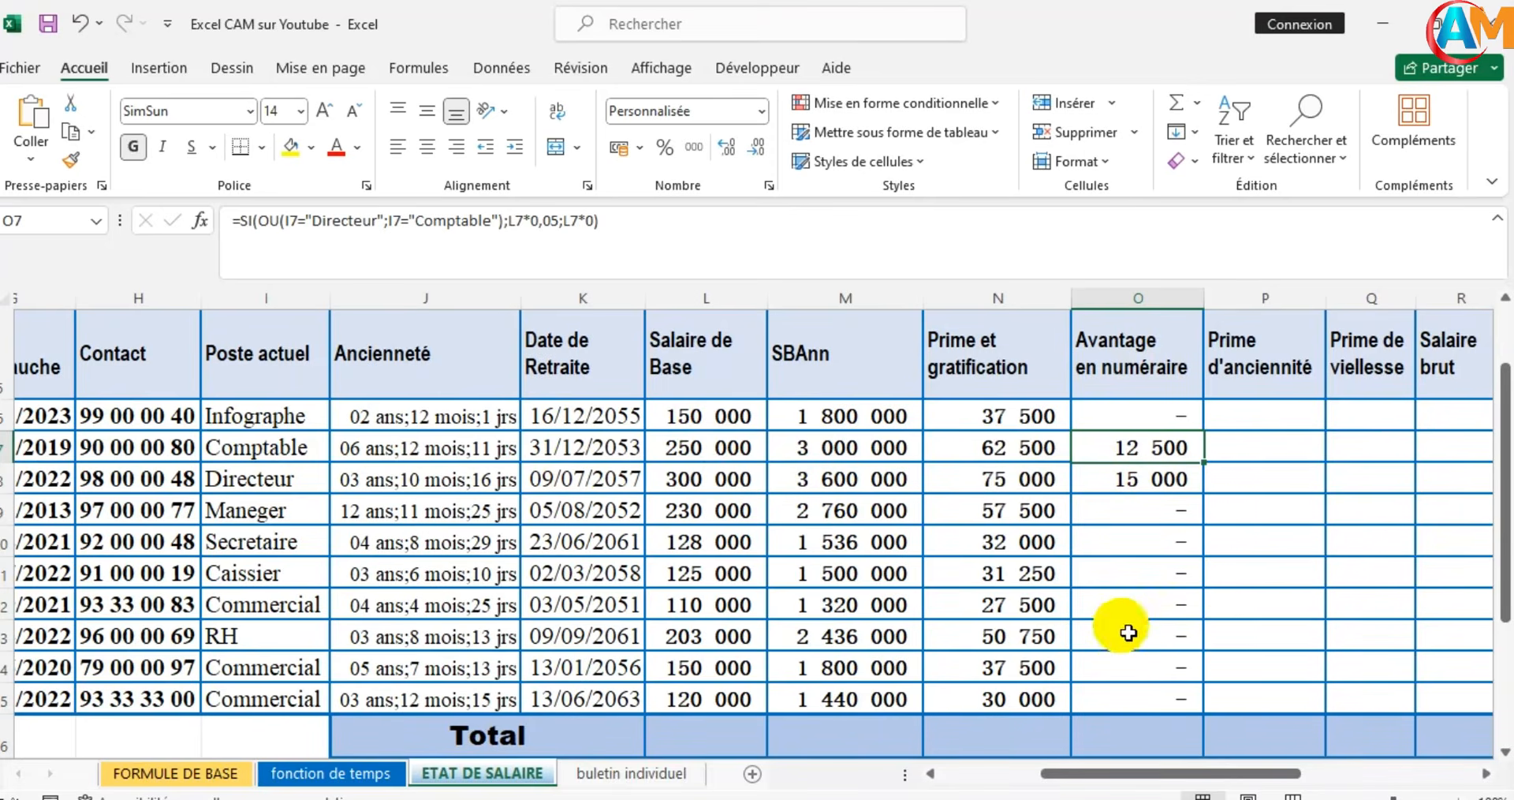
left_click(1265, 416)
left_click_drag(1159, 773, 1234, 767)
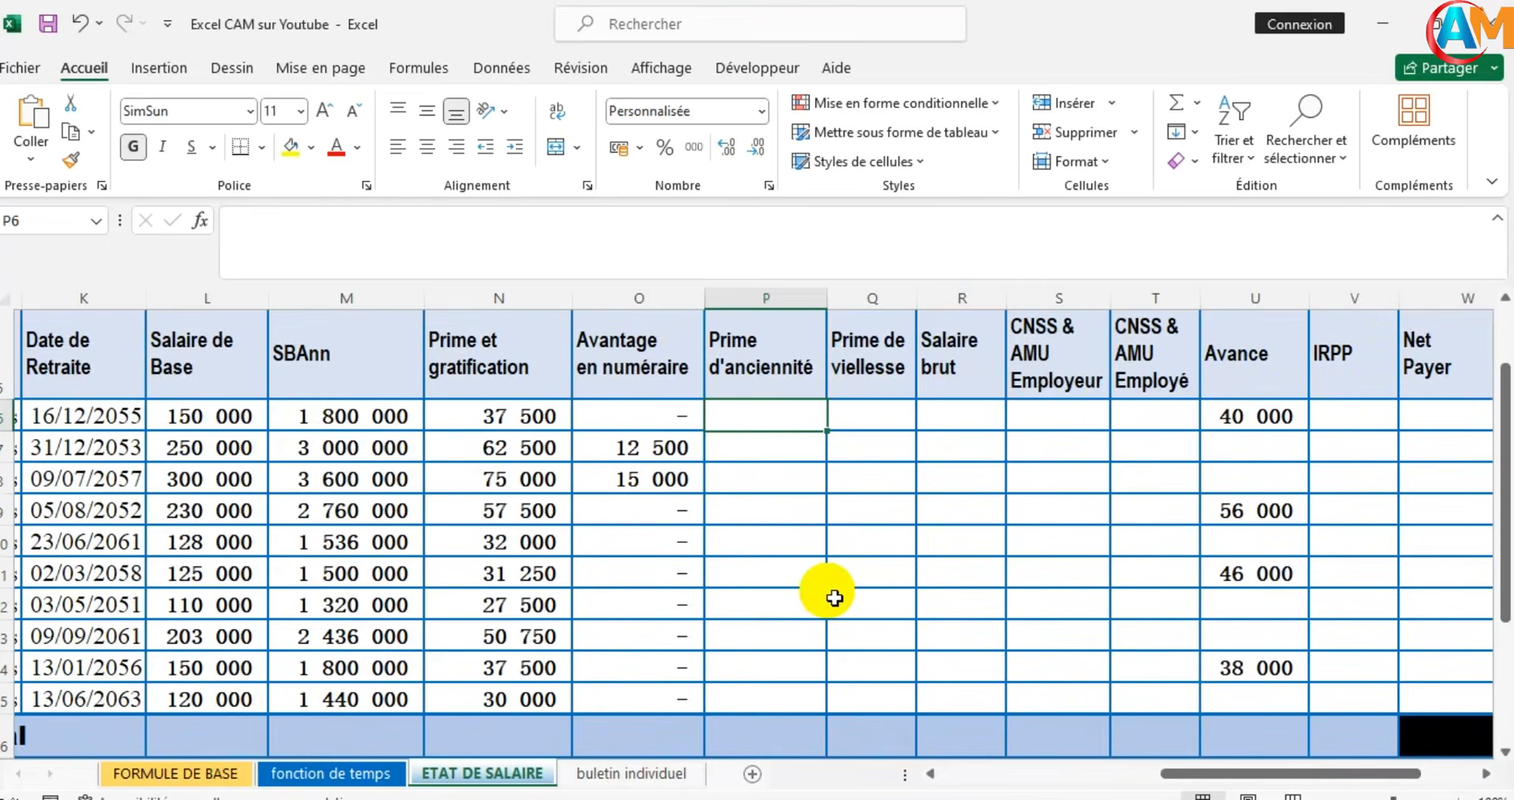
Examine the pay items, employee details and Congés section on the buletin individuel sheet, and return to the ETAT DE SALAIRE sheet
key("ctrl+Page_Down")
scroll(519, 629, "down", 1)
scroll(519, 630, "down", 2)
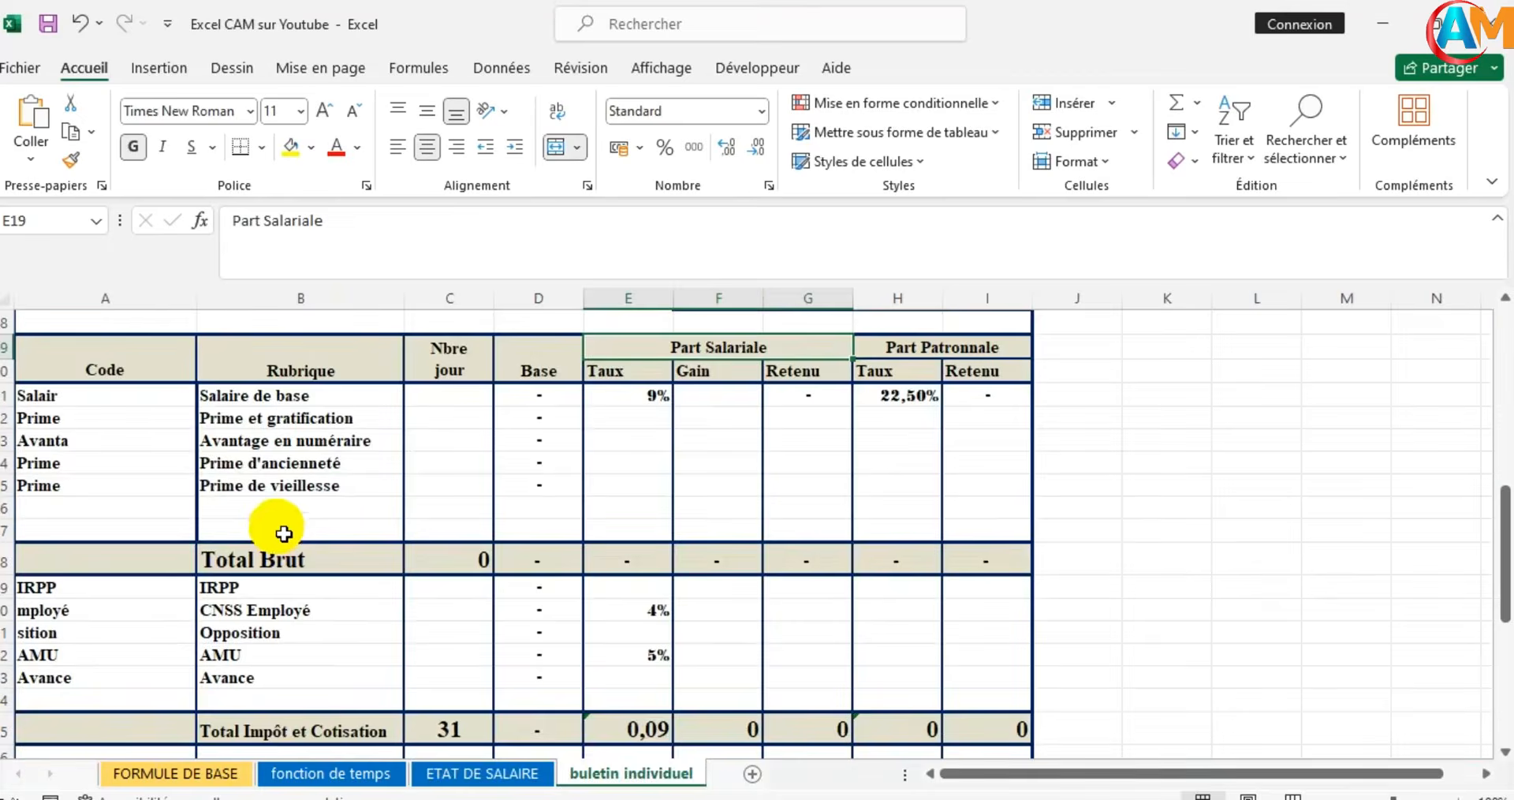
scroll(284, 534, "down", 1)
scroll(286, 531, "up", 3)
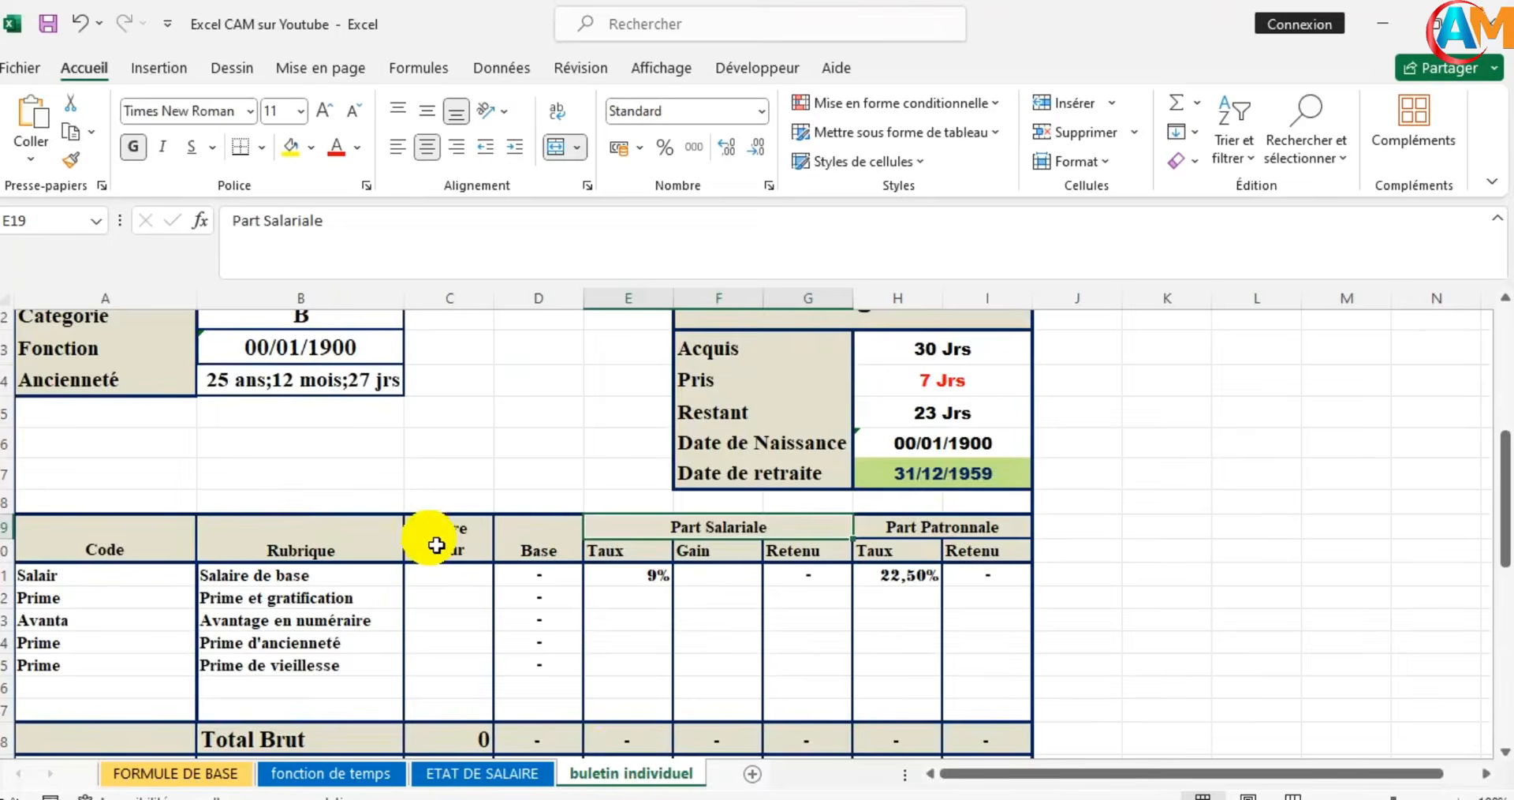
scroll(433, 537, "up", 2)
scroll(435, 544, "up", 1)
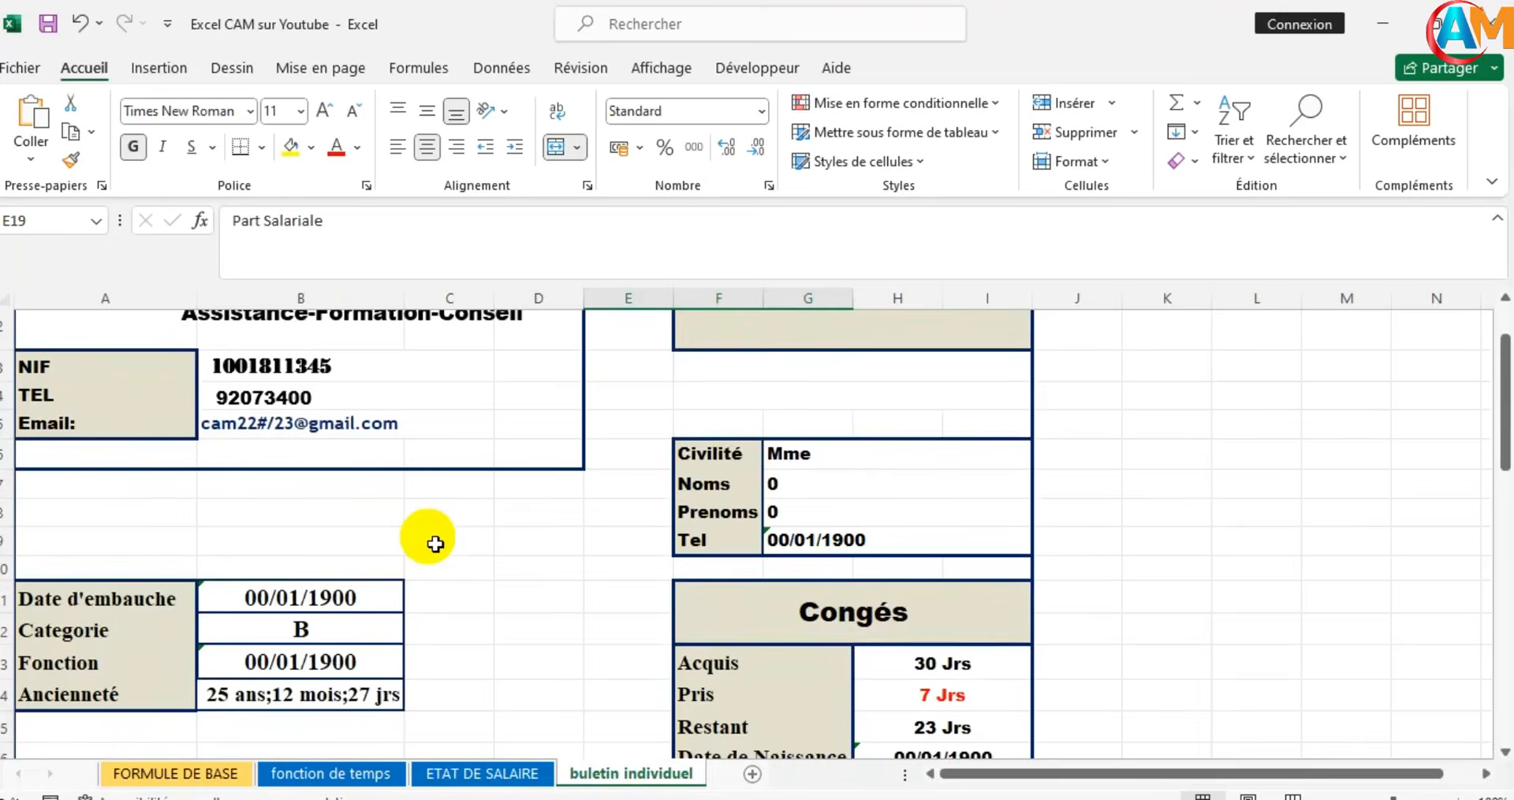
scroll(435, 543, "down", 1)
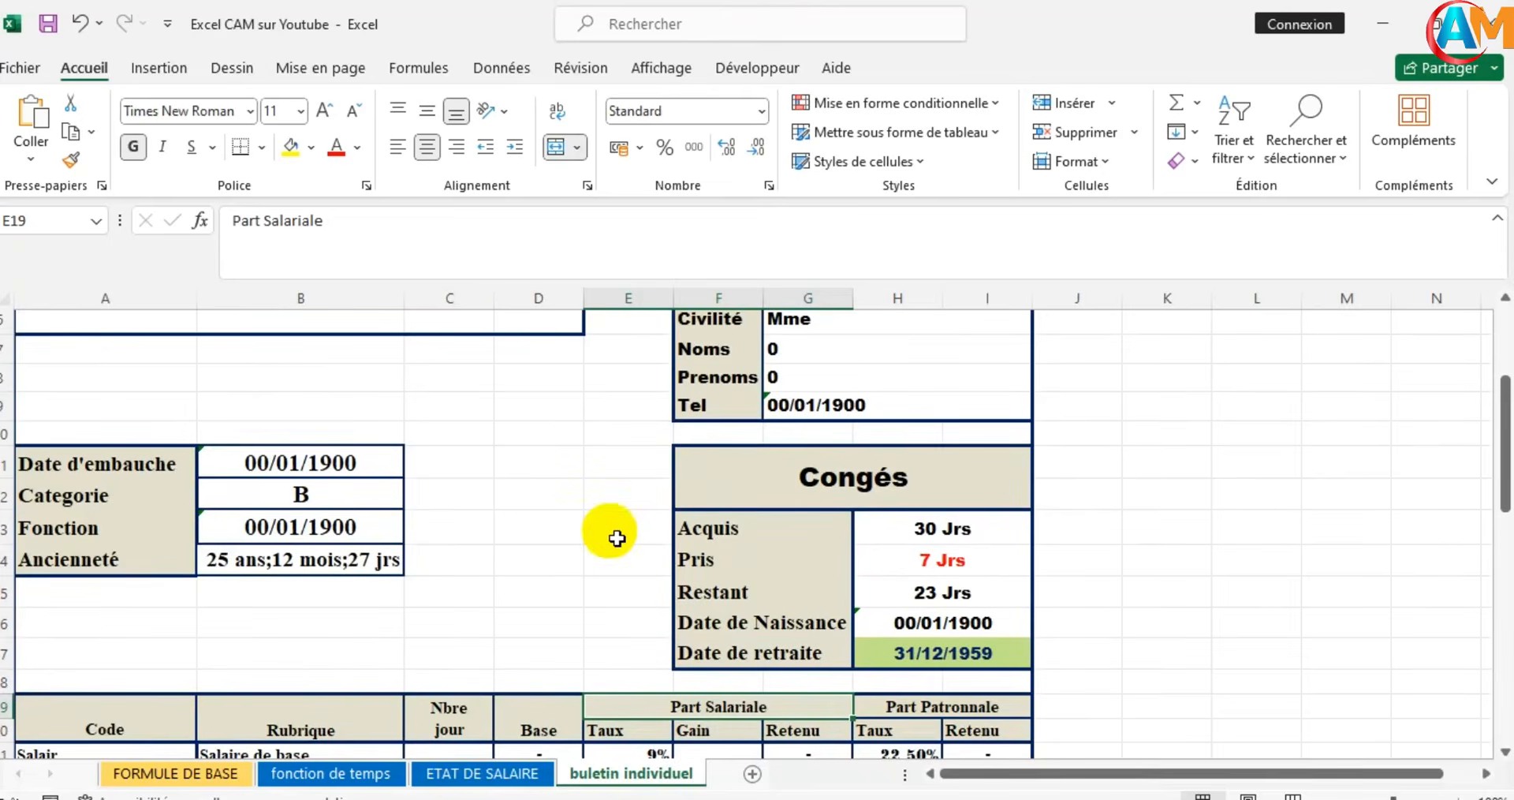
key("ctrl+Page_Up")
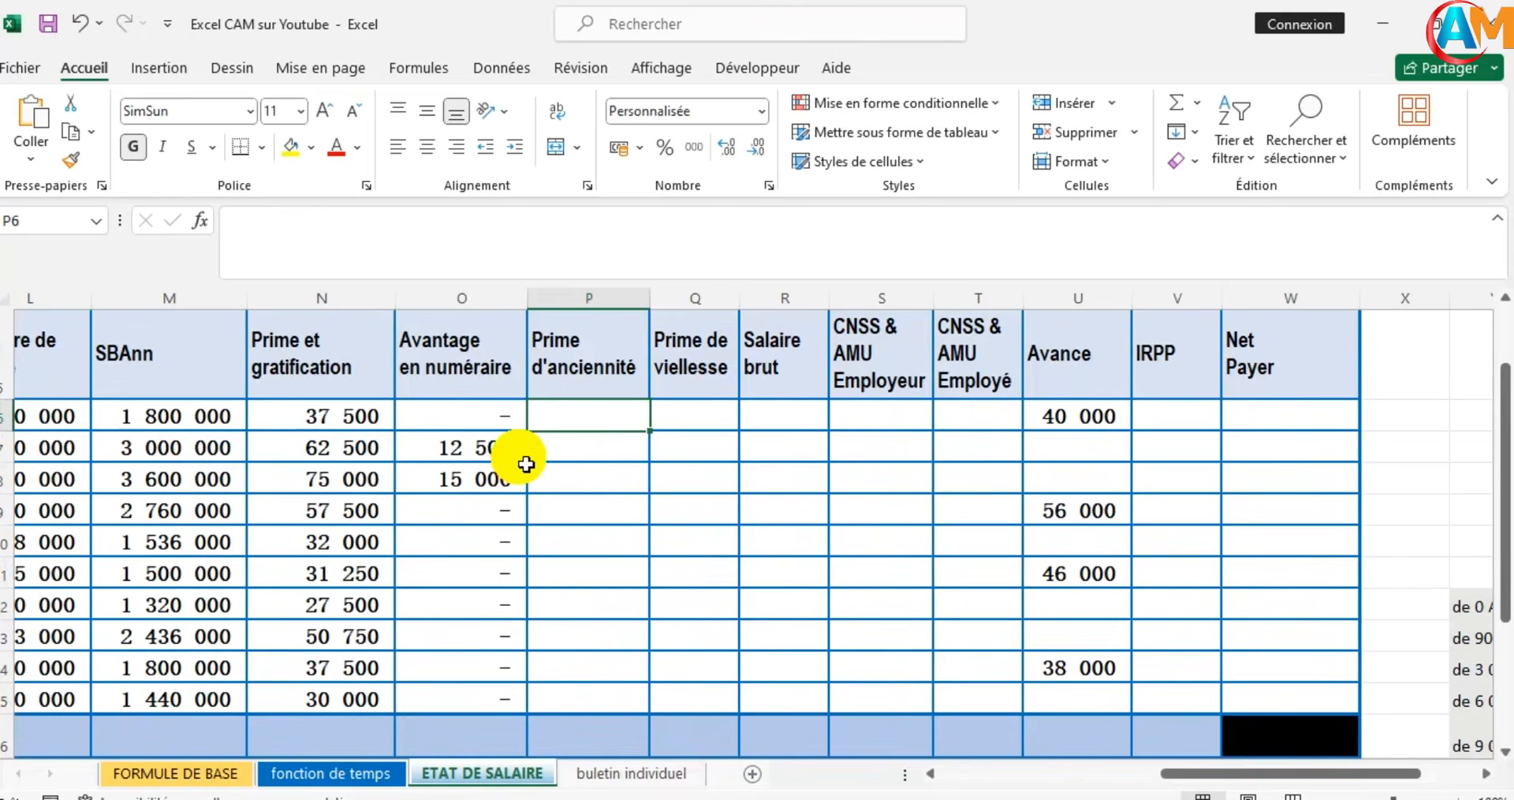
scroll(526, 464, "left", 3)
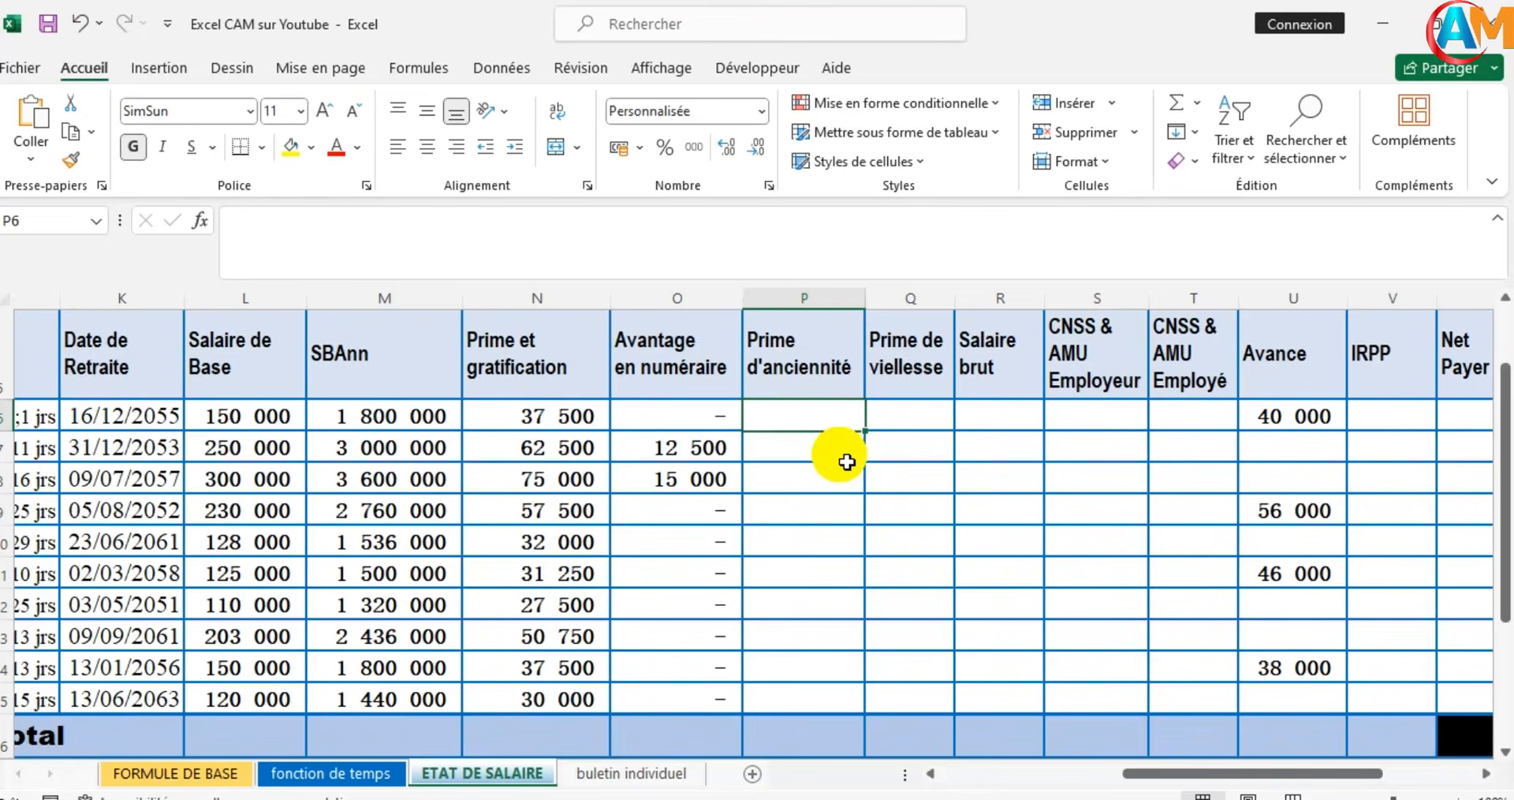
scroll(787, 452, "down", 1)
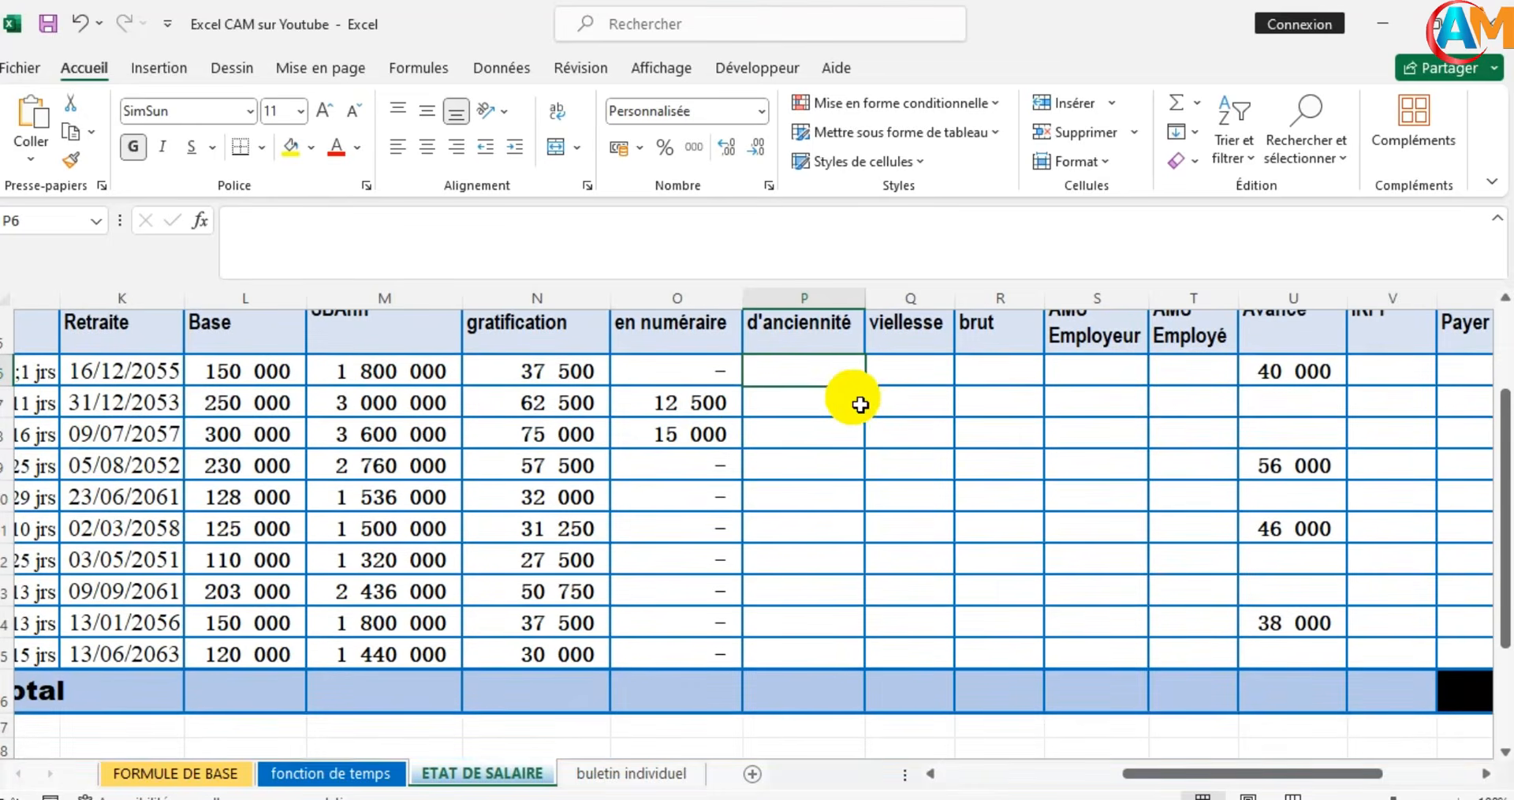
left_click_drag(1128, 775, 933, 762)
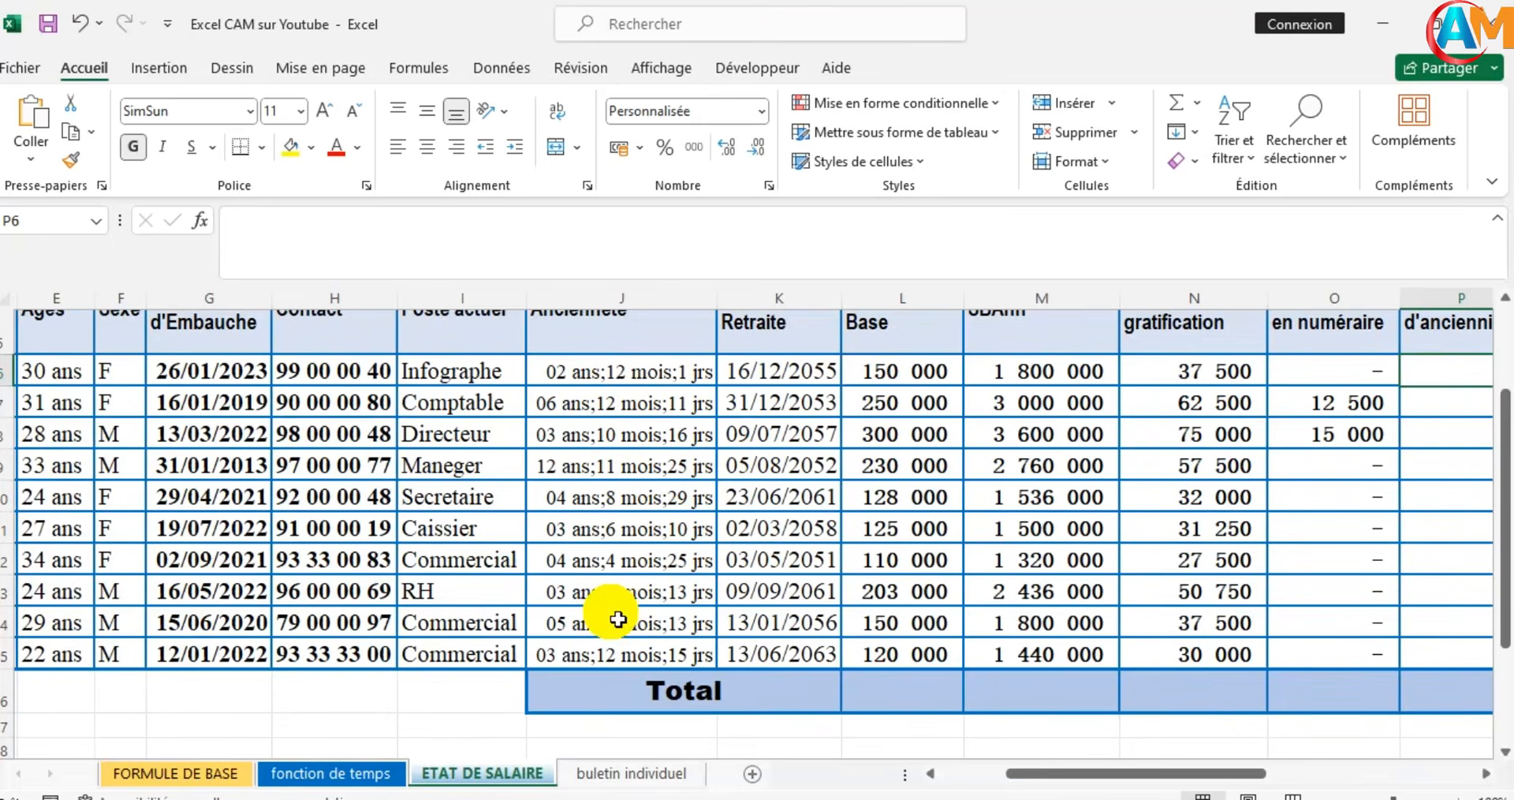
scroll(615, 618, "down", 1)
scroll(614, 618, "down", 1)
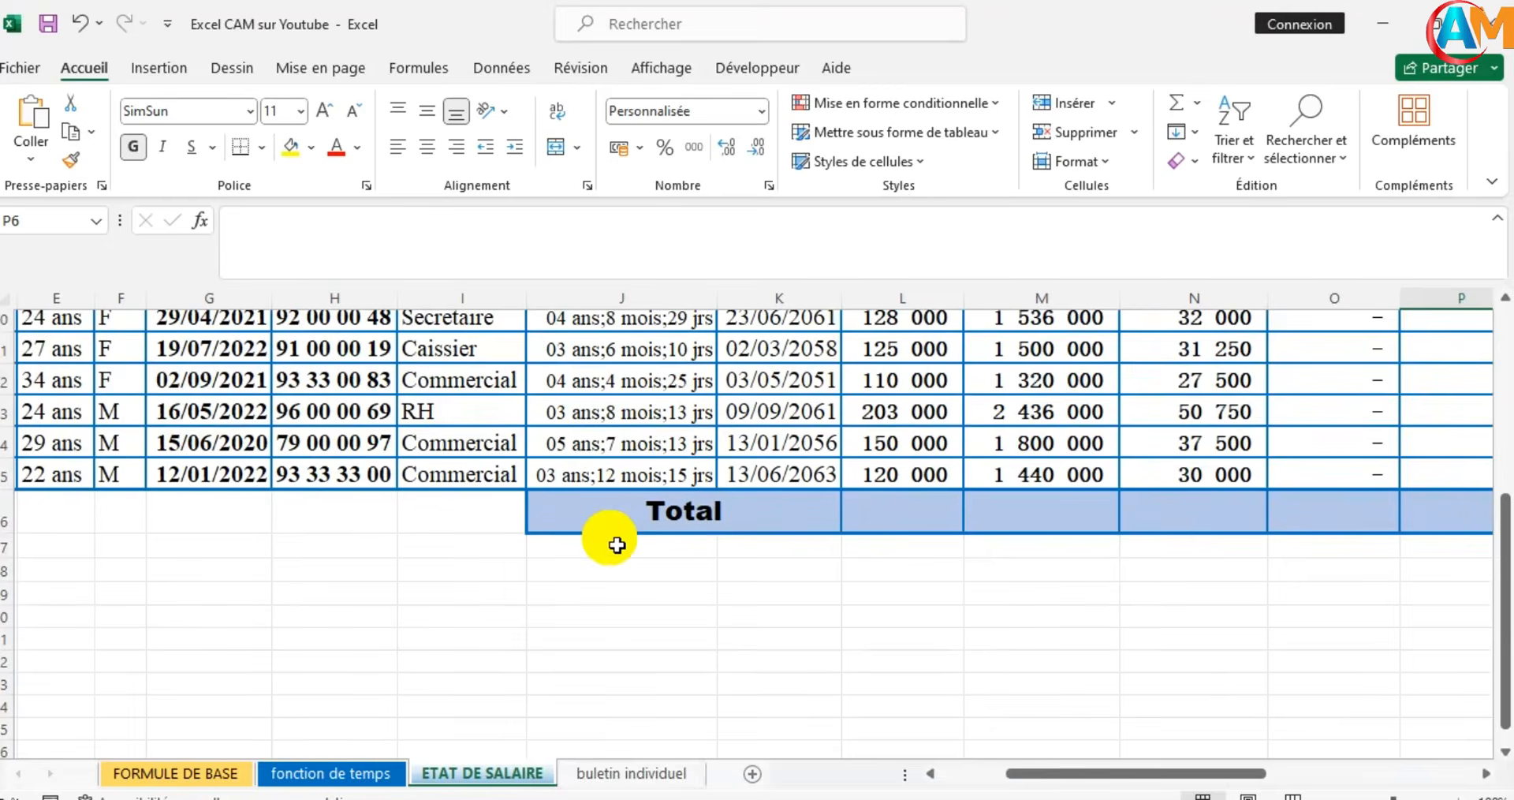
Enter the test dates 12/12/2000 in J20 and 12/12/2005 in L20 below the Total row
scroll(617, 545, "up", 1)
left_click(646, 671)
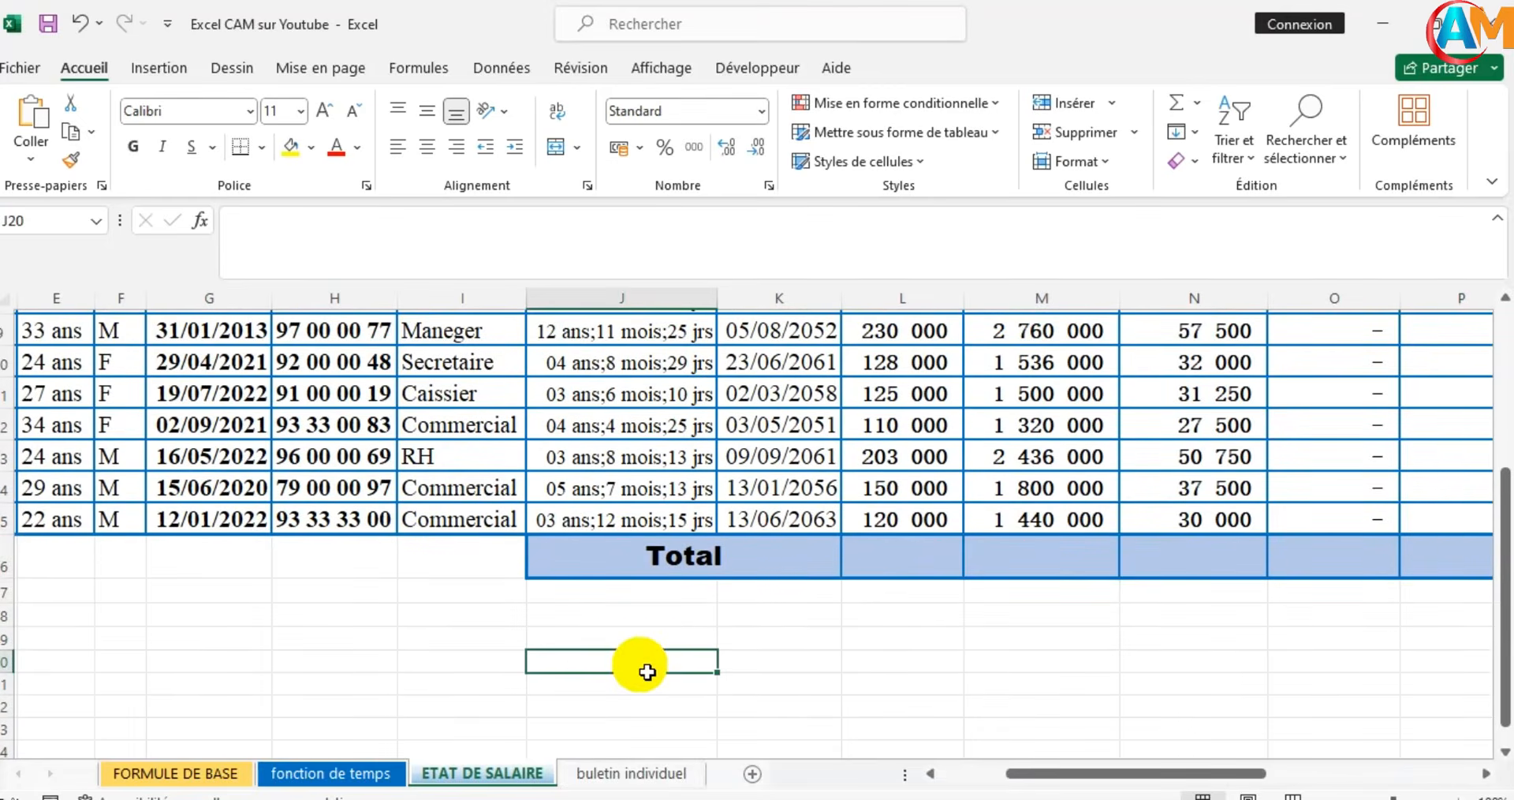
type("12/12/202")
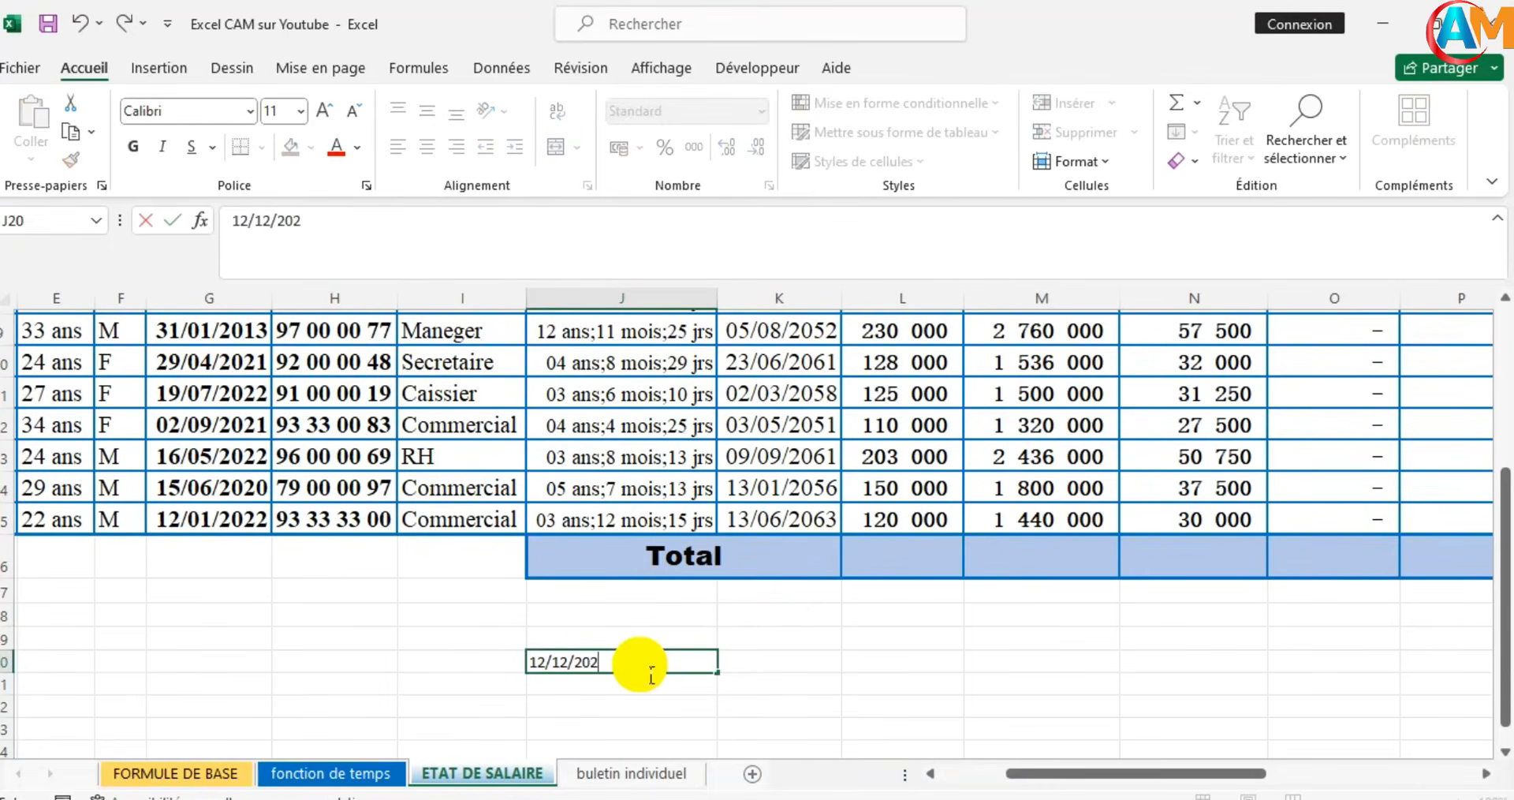
key("BackSpace")
type("000")
left_click(874, 667)
type("12/12/202")
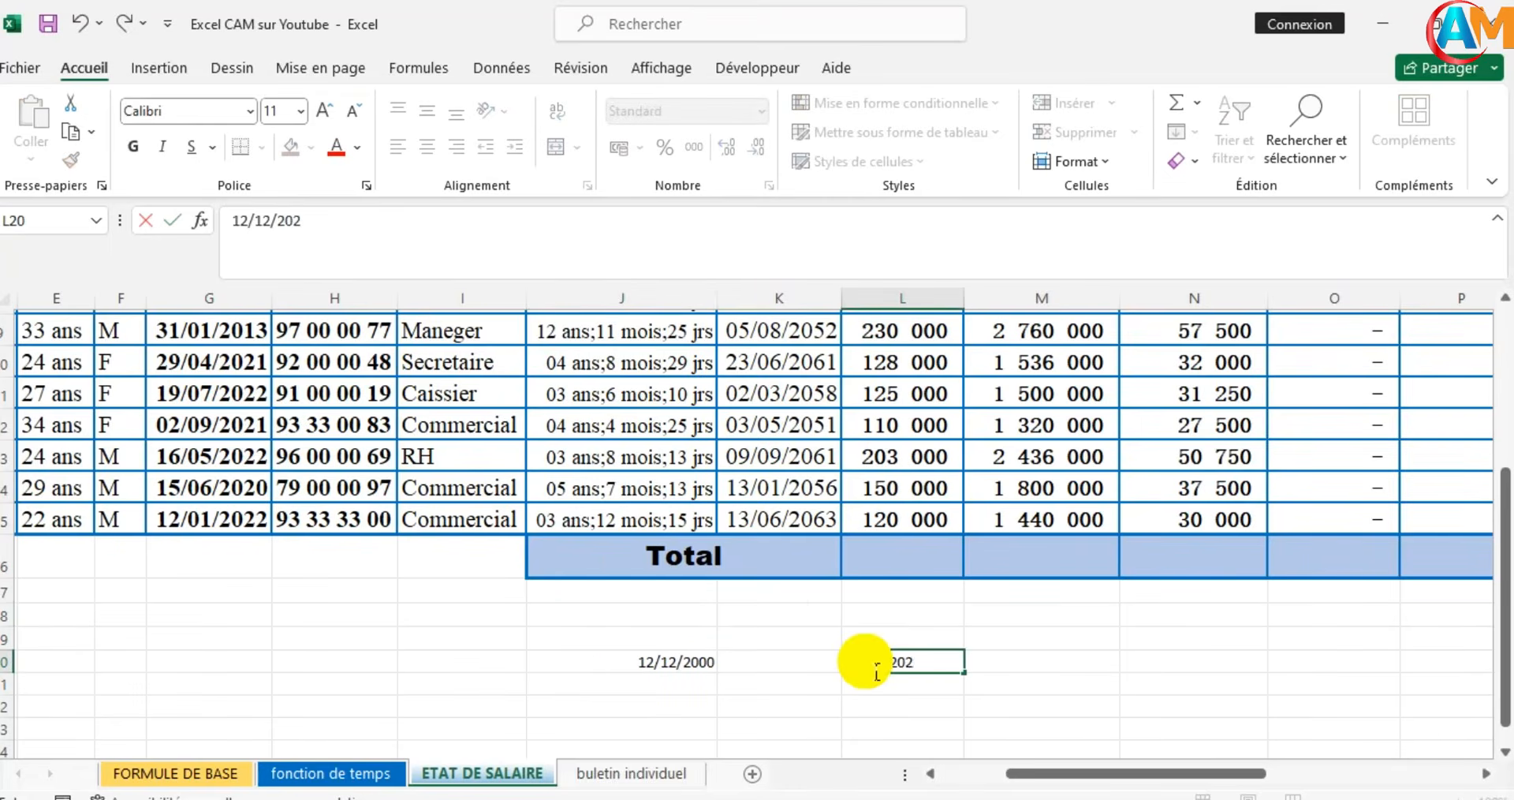
key("BackSpace")
type("5")
key("BackSpace")
type("05")
key("Return")
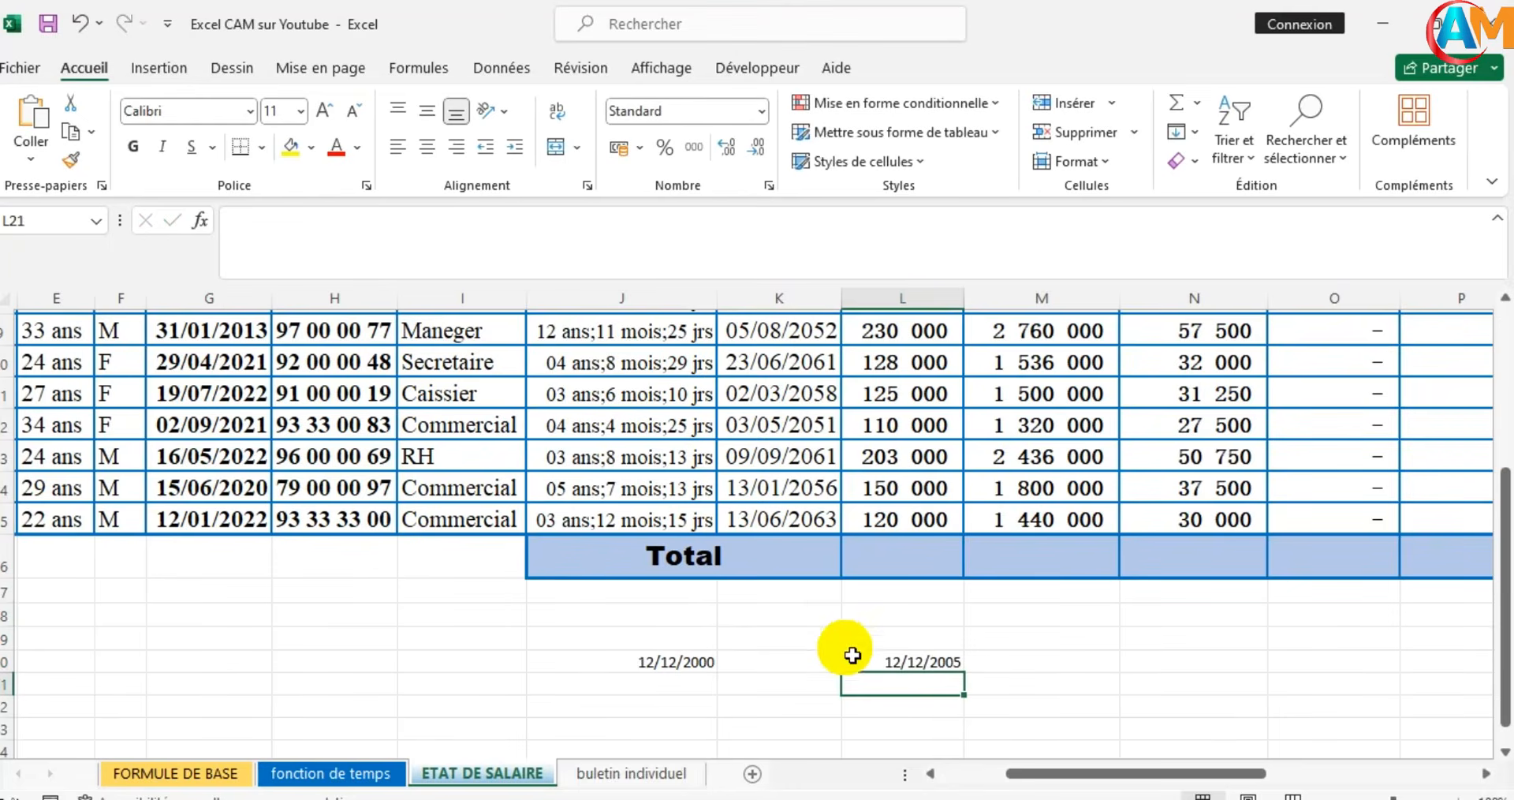
Calculate the number of days between the two test dates in L22 with =L20-J20
left_click(868, 718)
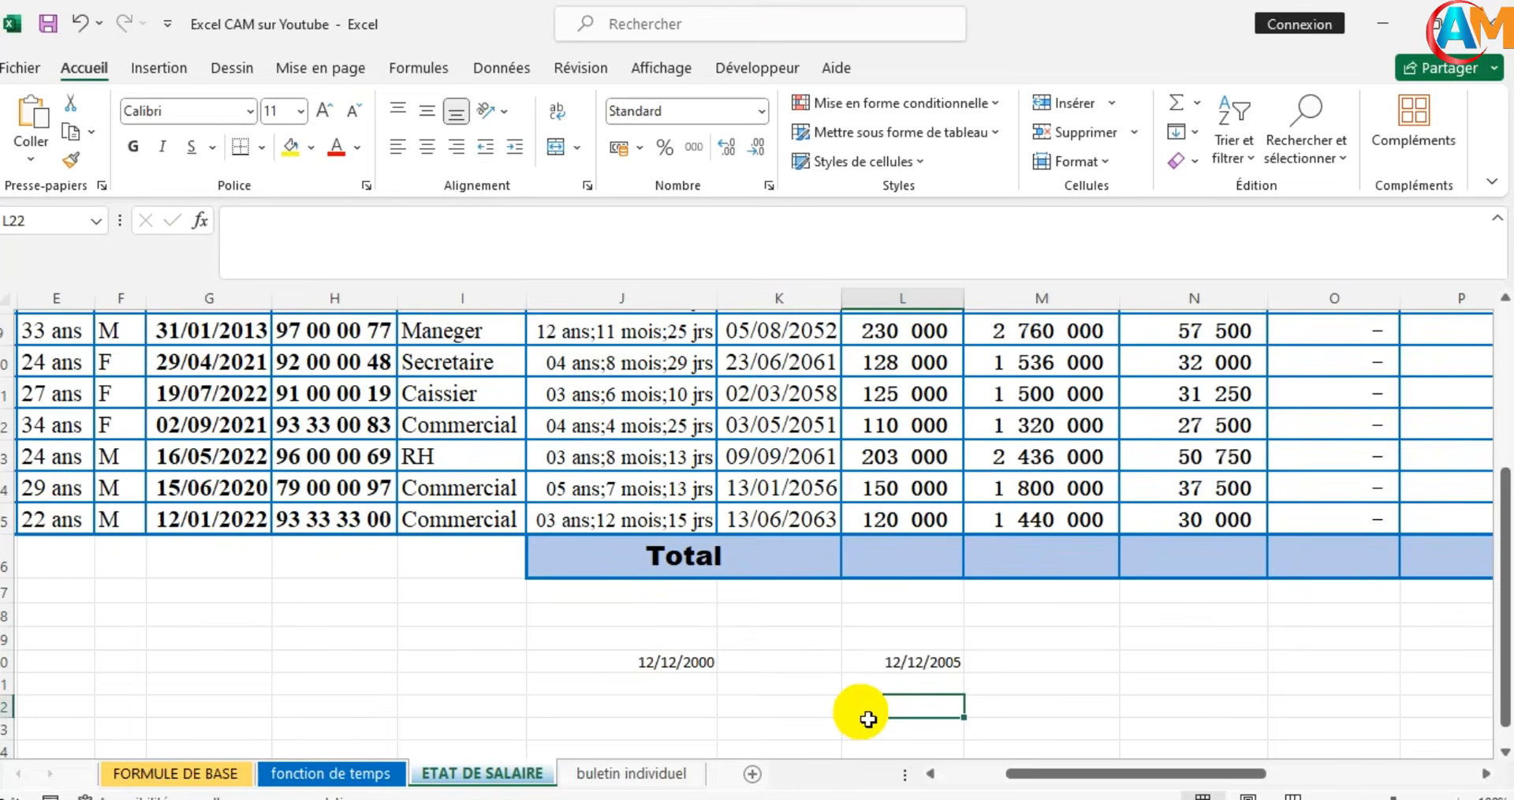
type("=")
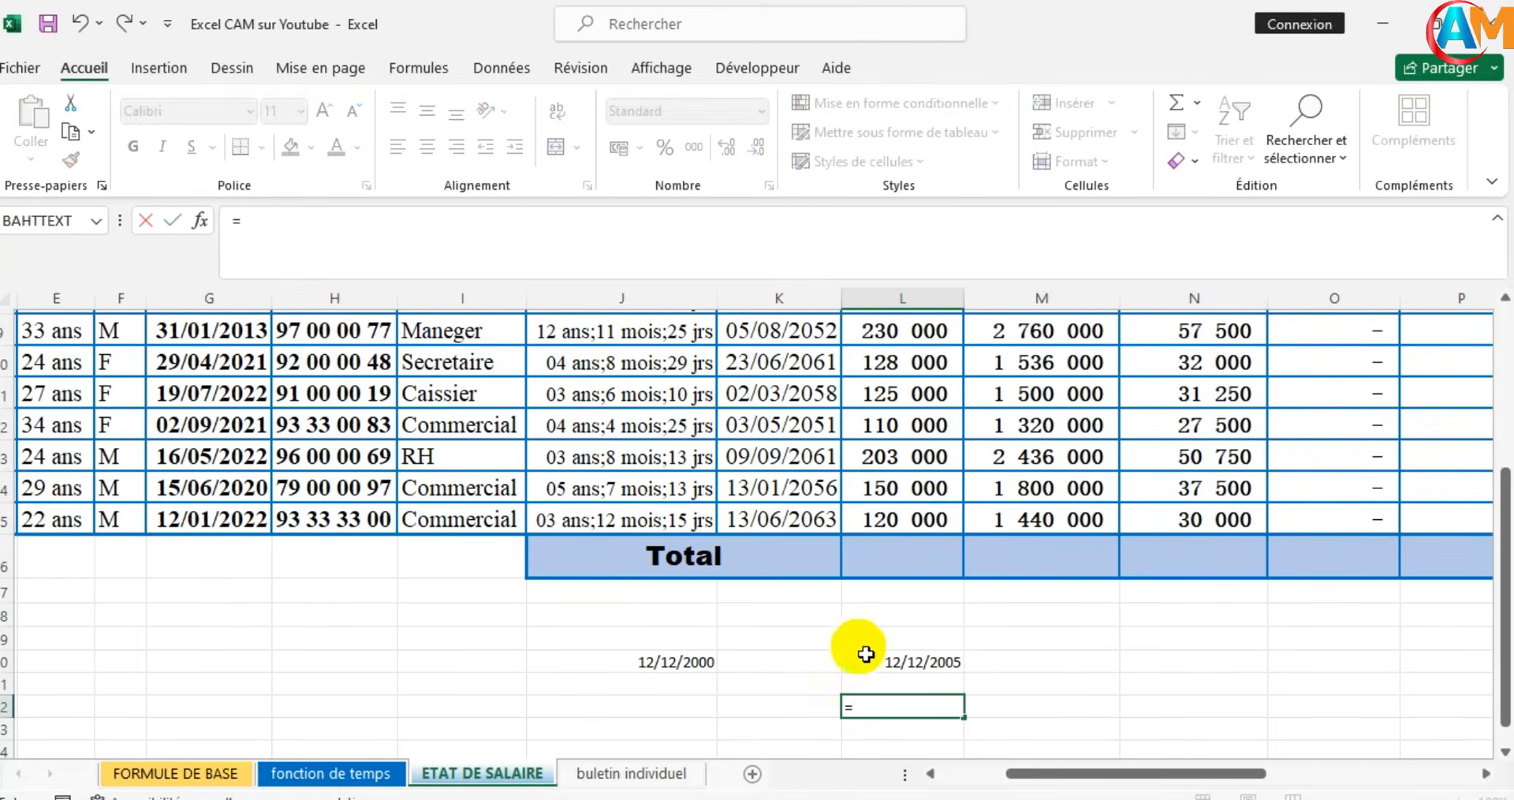
left_click(905, 670)
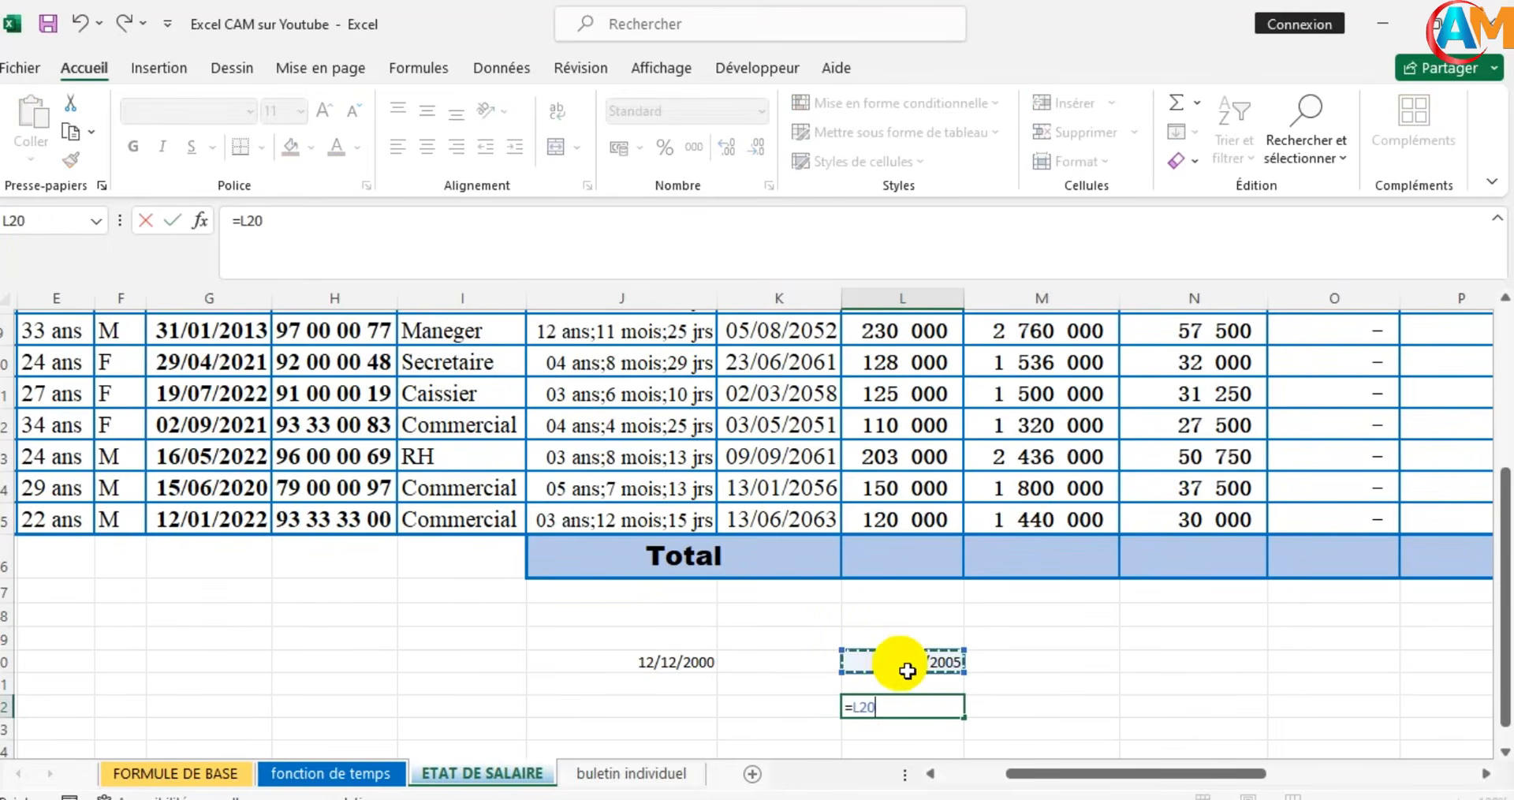
type("-")
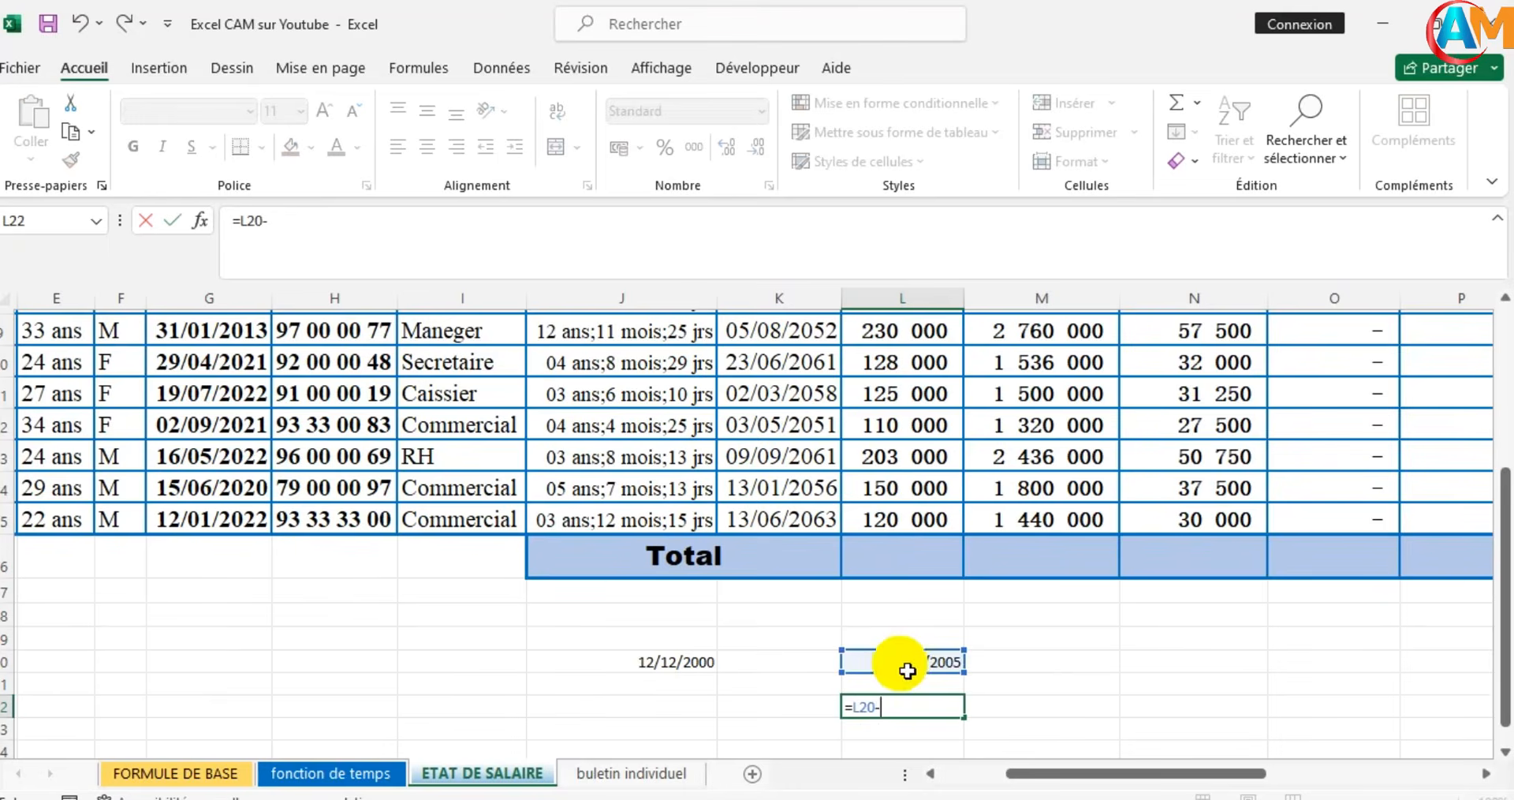
left_click(669, 669)
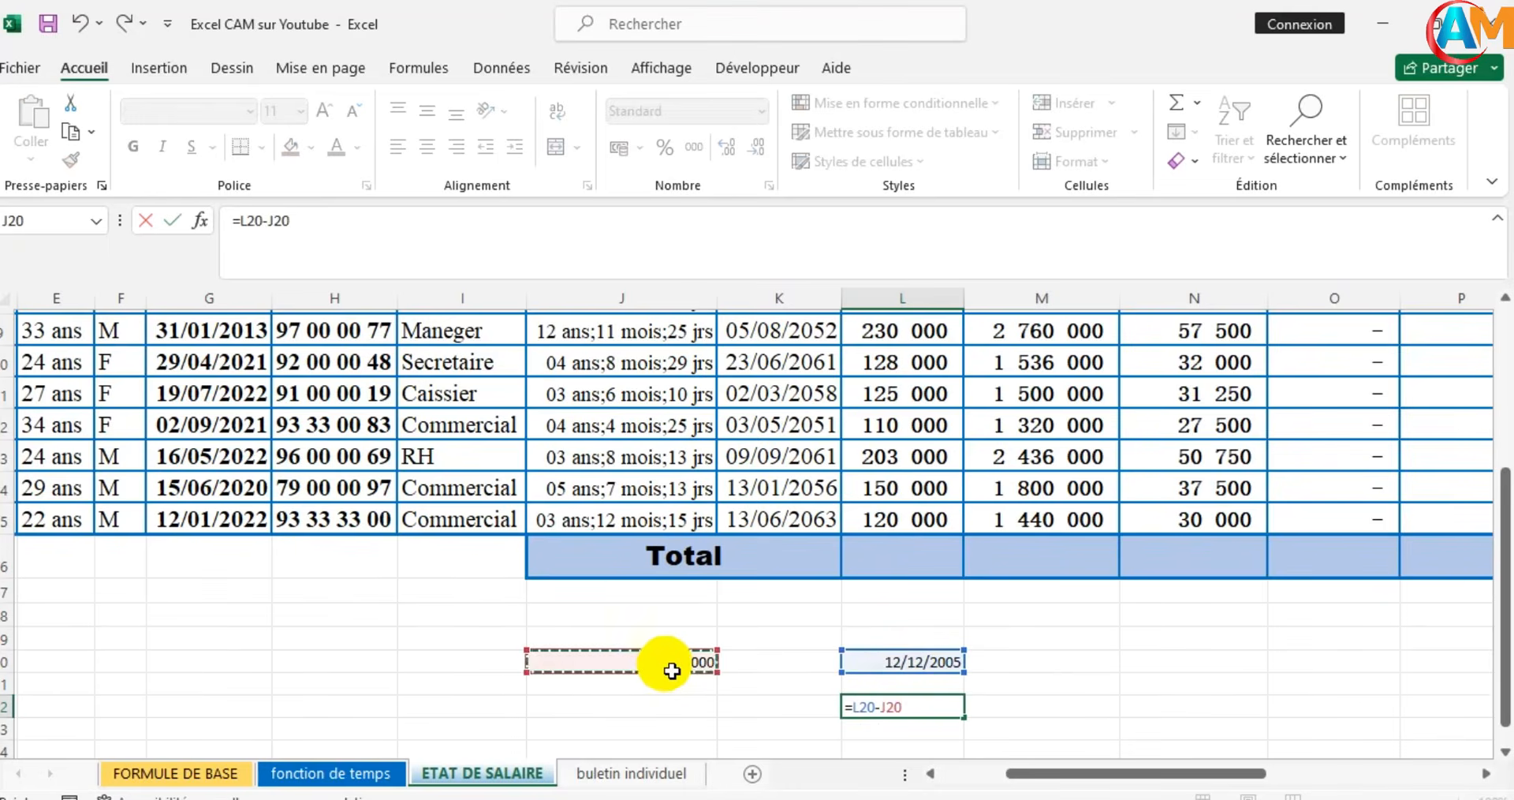
key("Return")
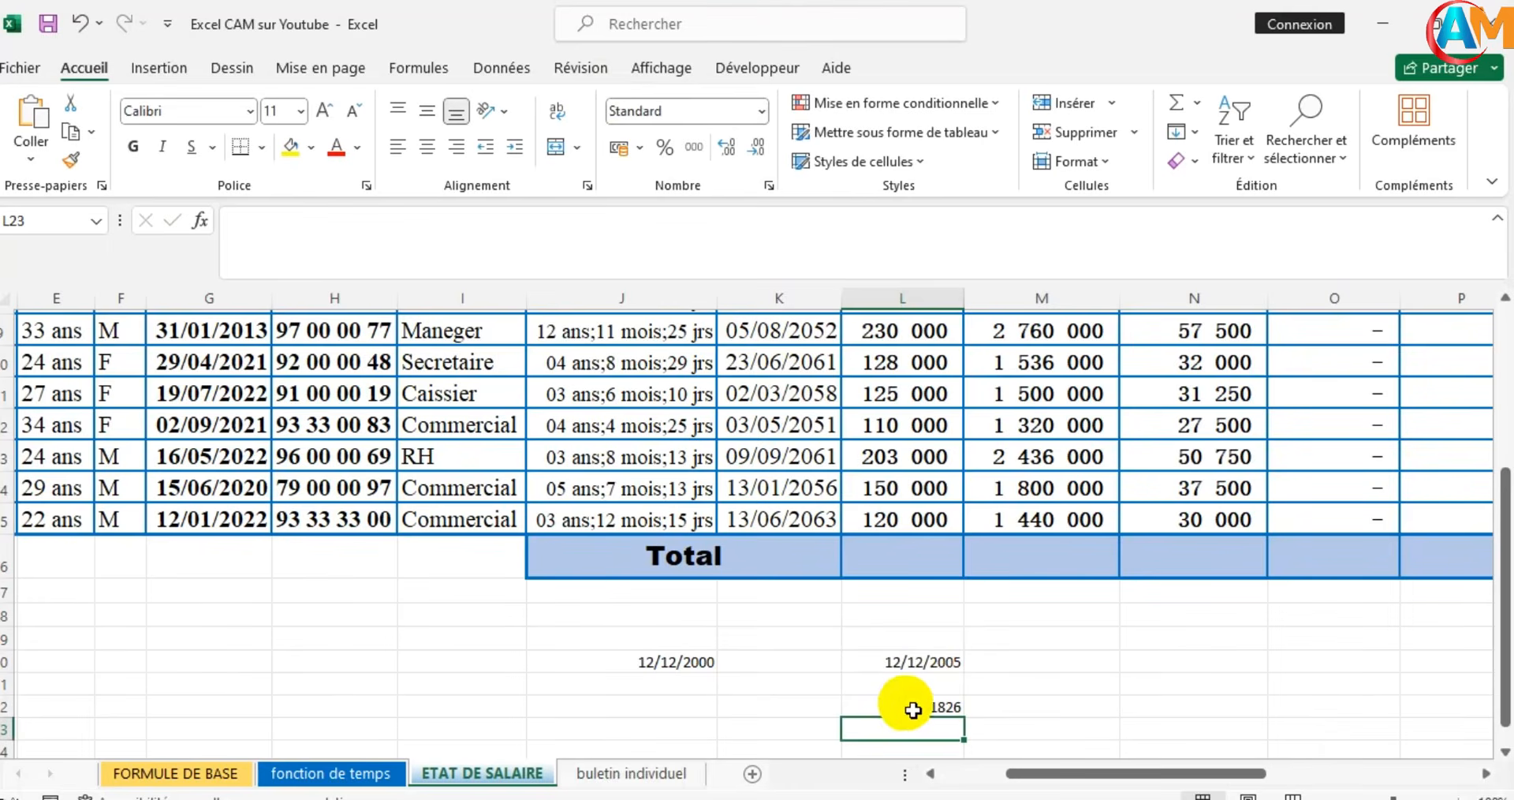
Change the L20 test date to 13/12/2005, check the difference in L22 and select the test cells
left_click(915, 654)
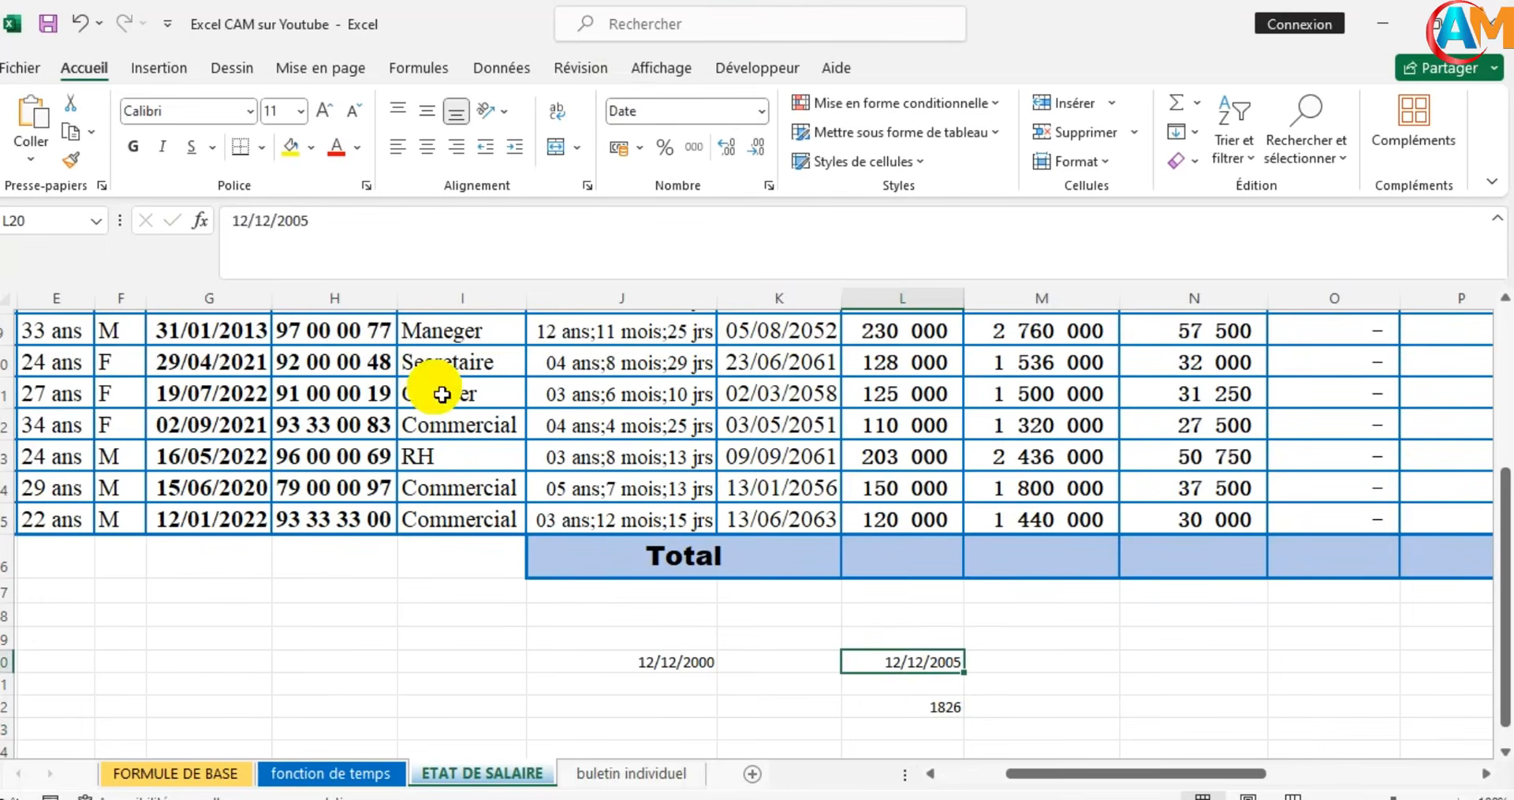
left_click(257, 236)
key("BackSpace")
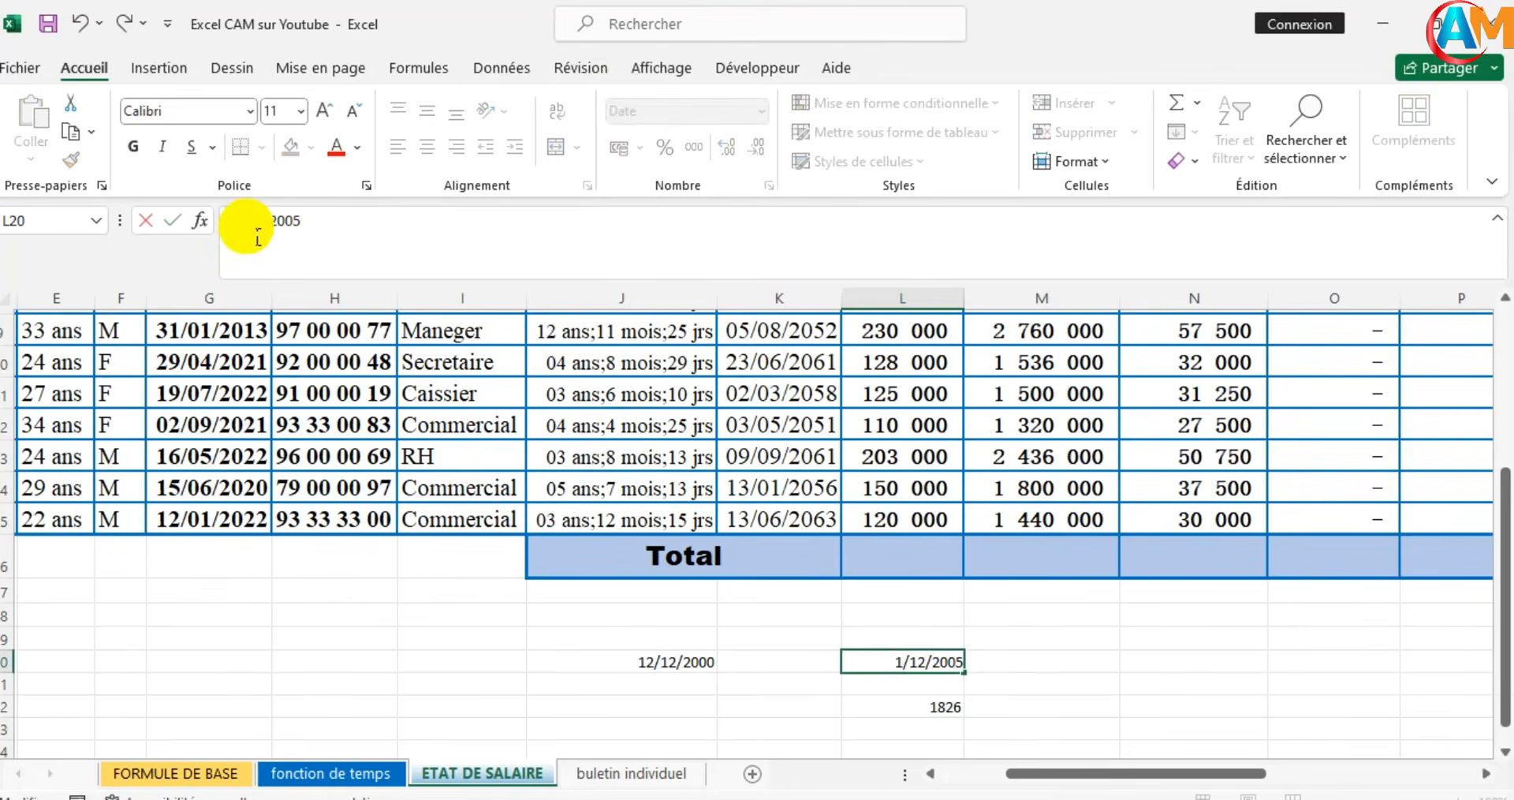
type("3")
left_click(1026, 637)
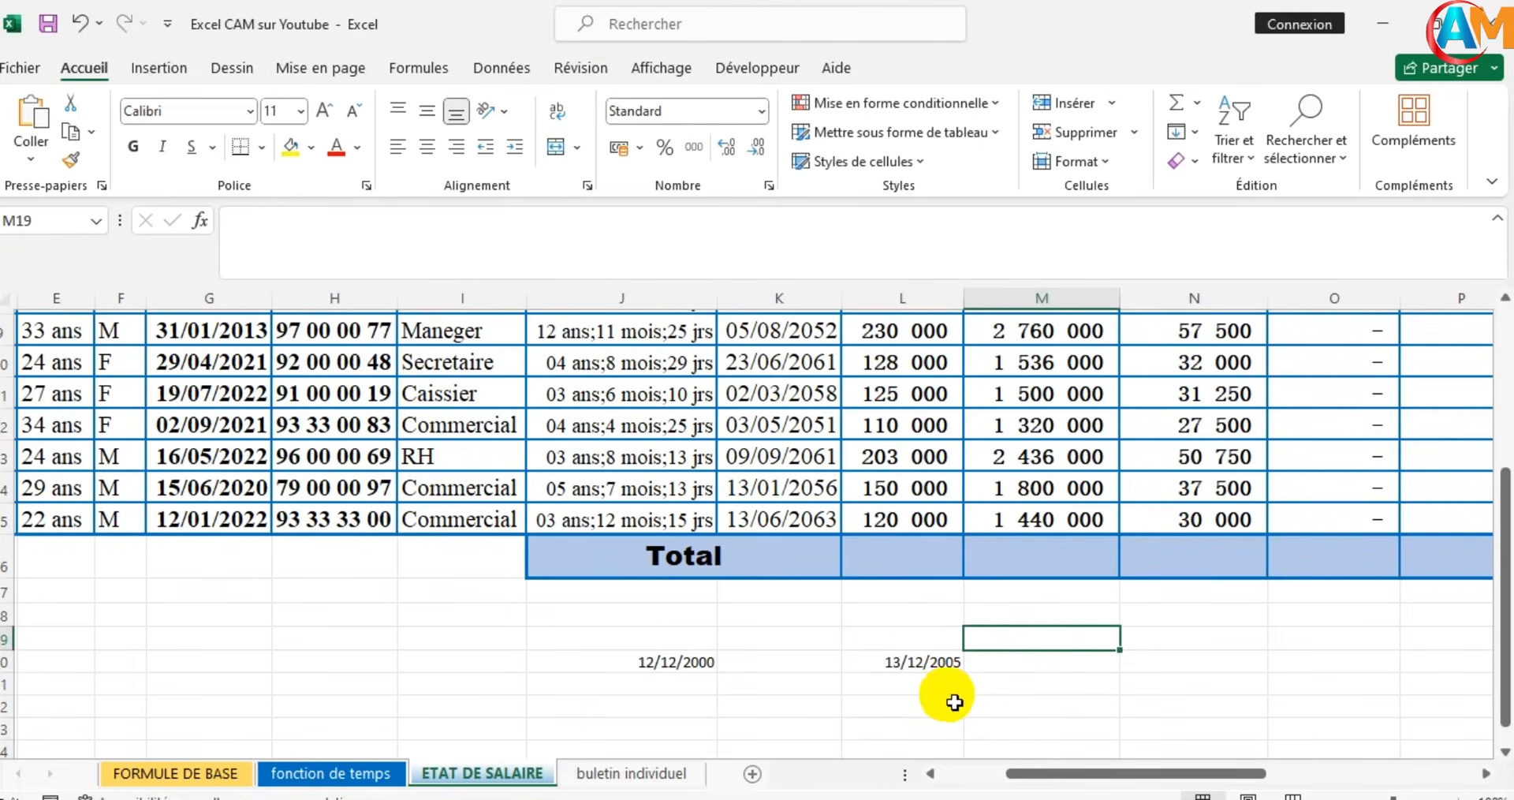
left_click(876, 720)
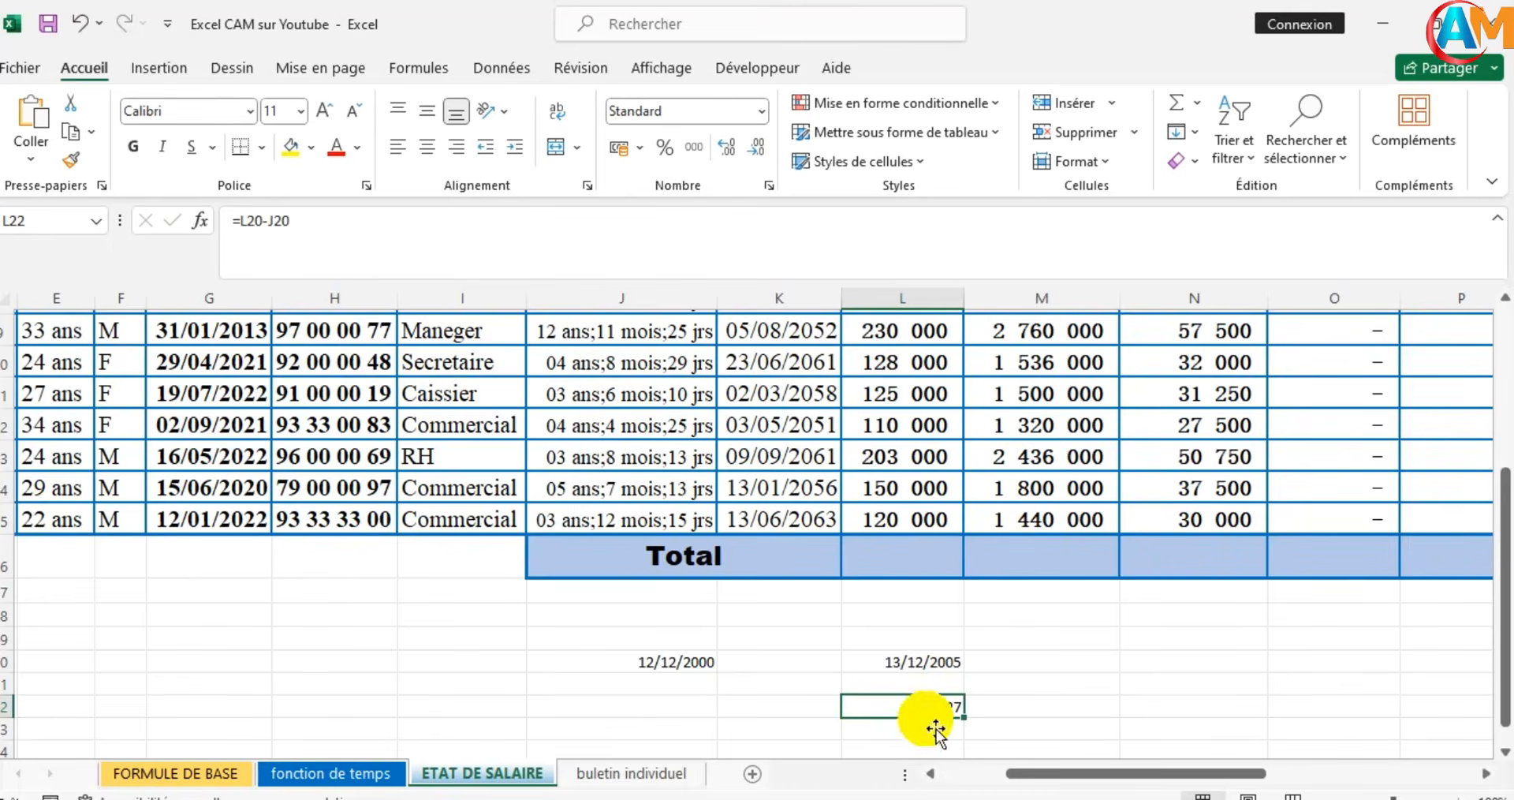
left_click_drag(661, 667, 933, 696)
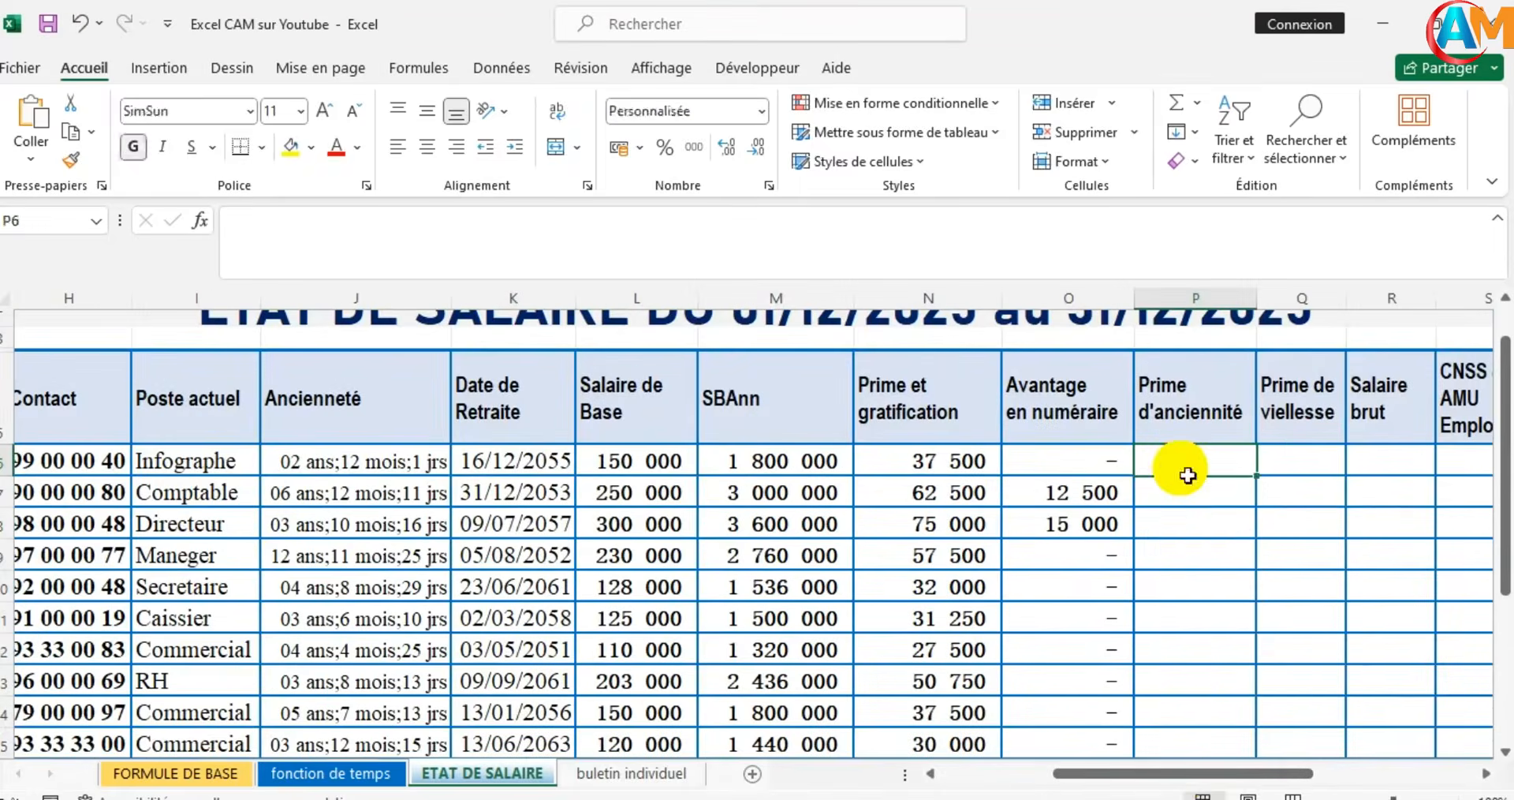
Start a SI formula in P6 under Prime d'anciennité with the logical test J6<1827
type("=si")
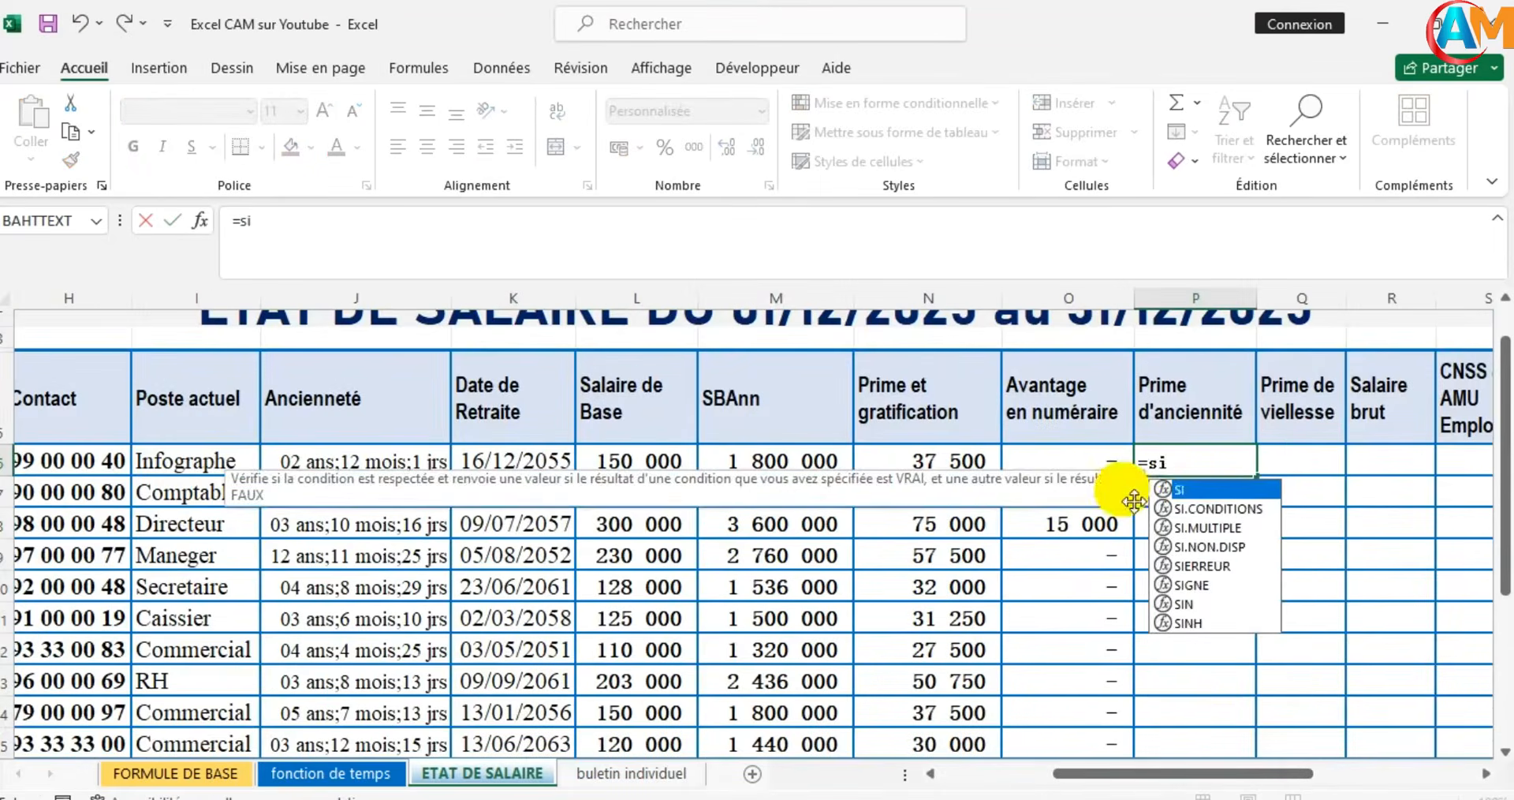
key("Tab")
left_click(355, 464)
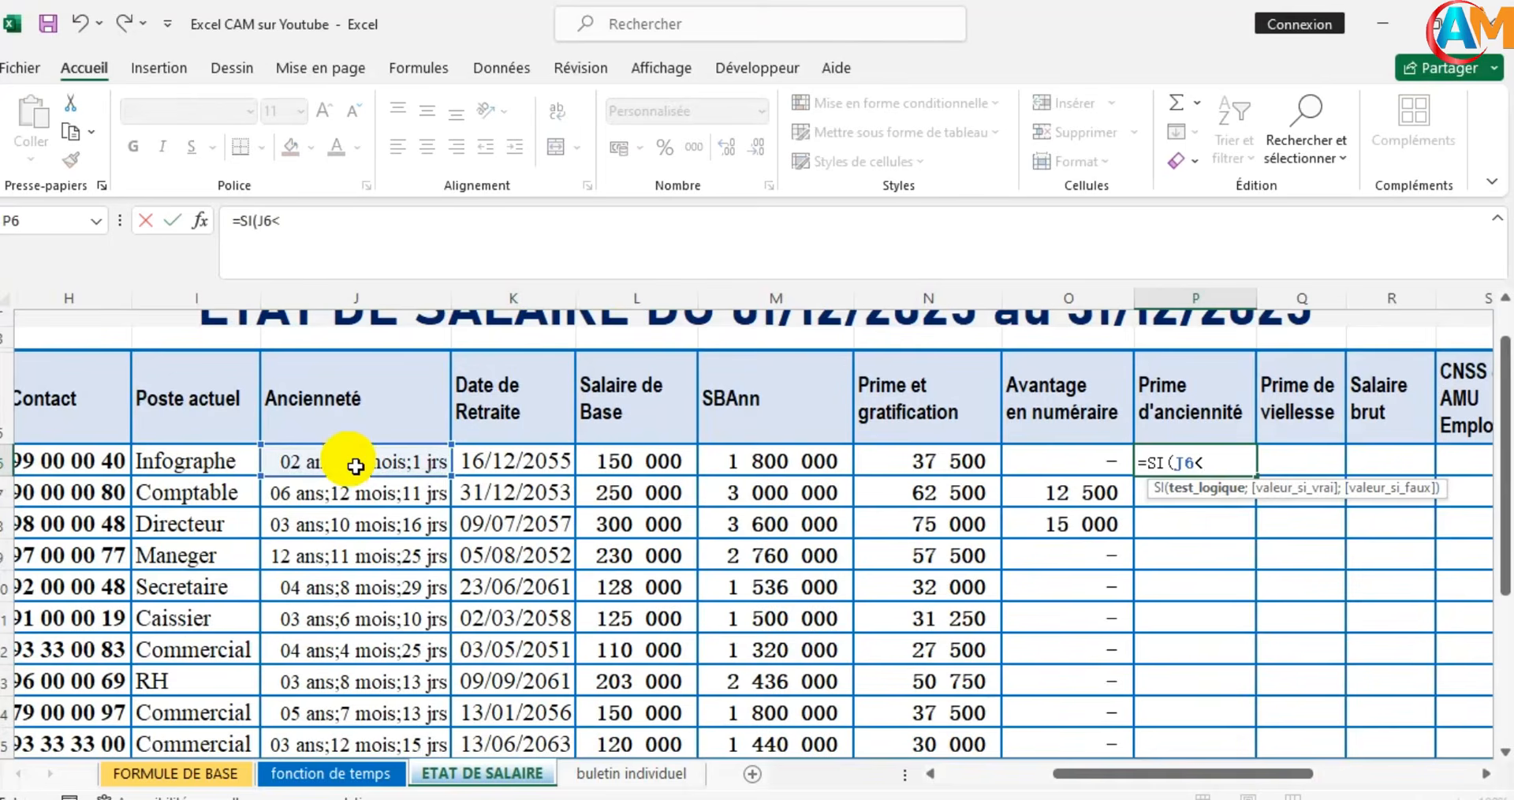
type("<")
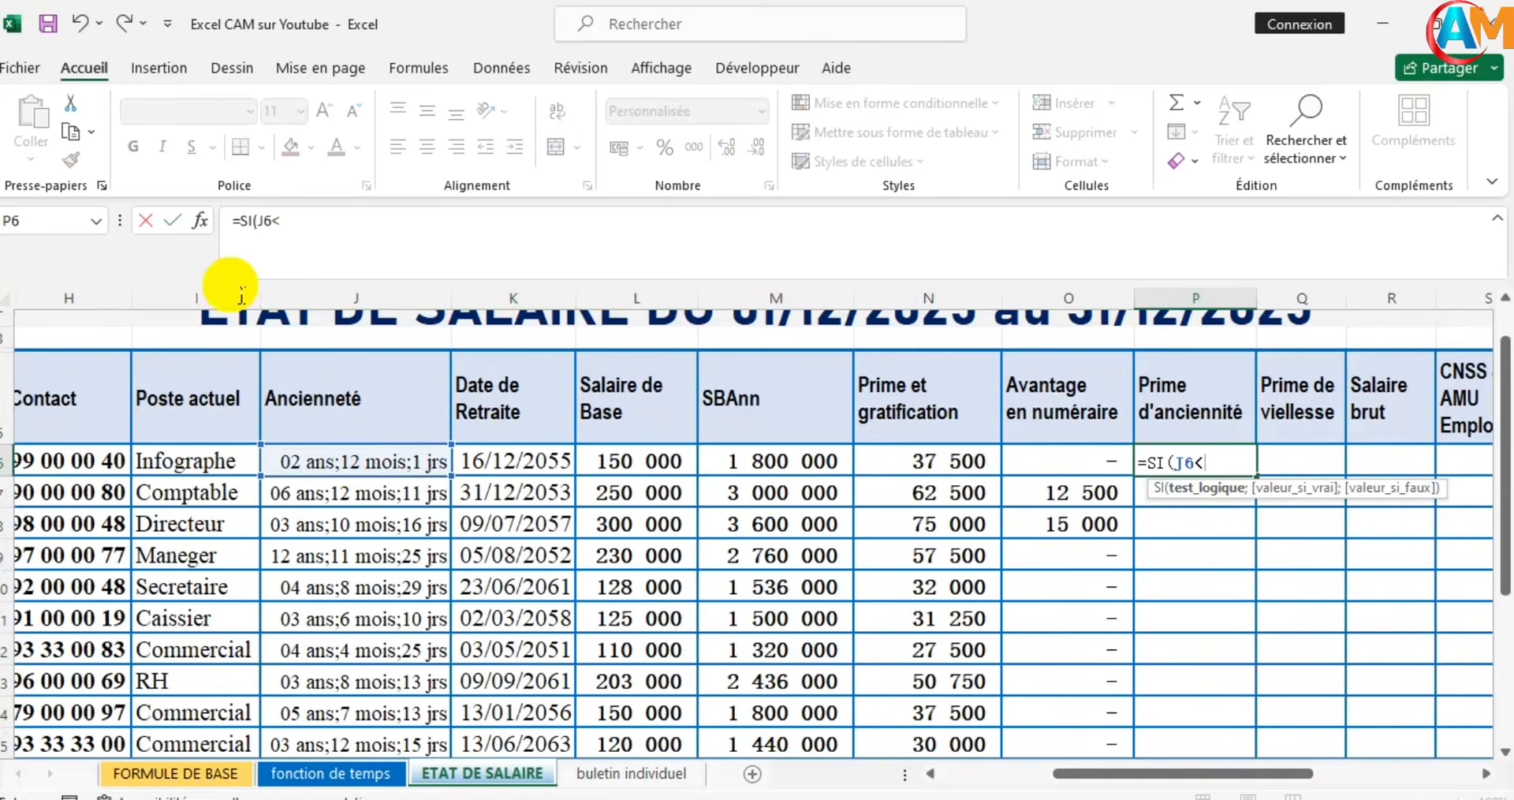
type("182")
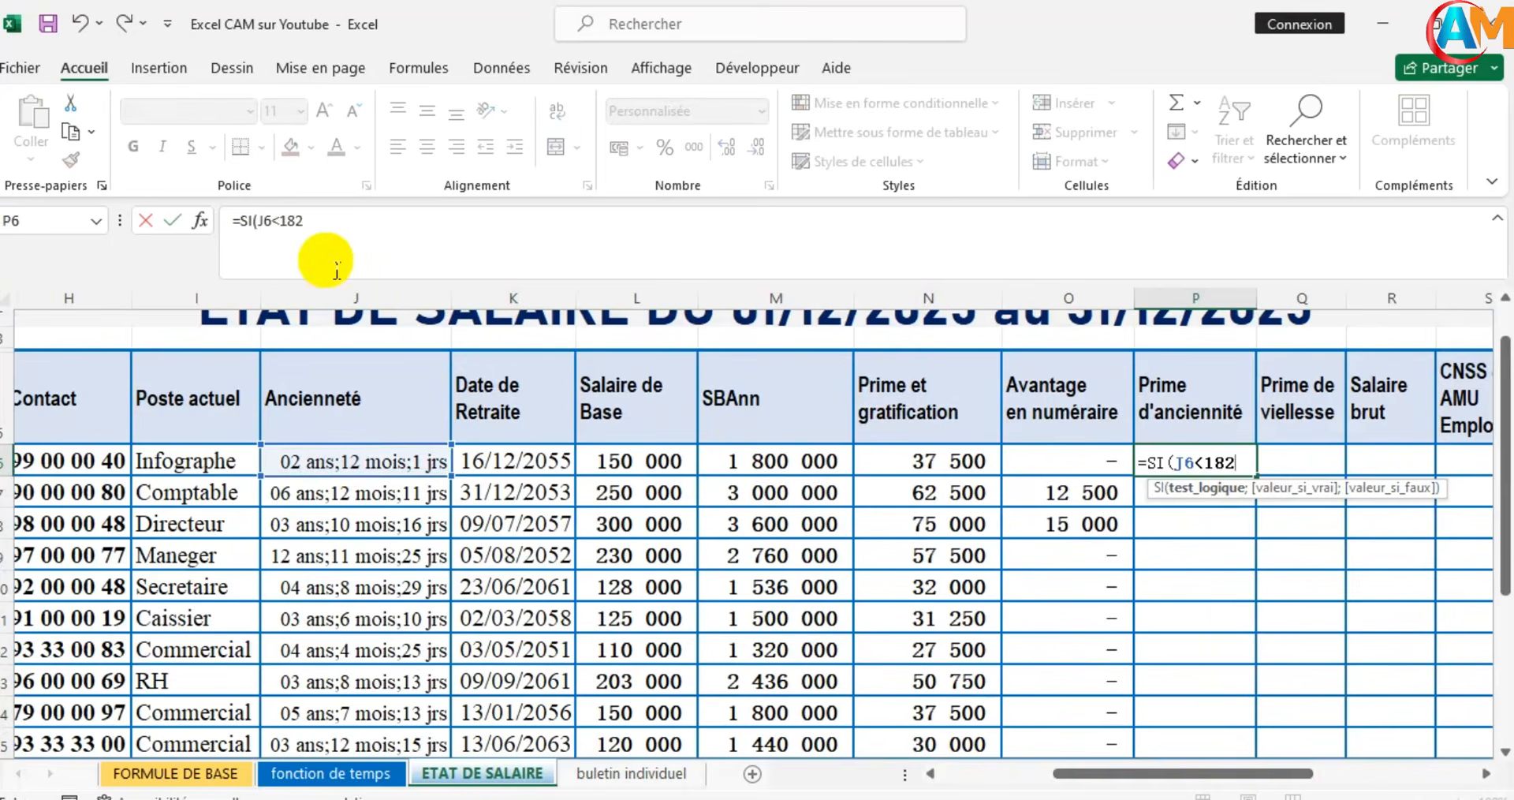
type("7;")
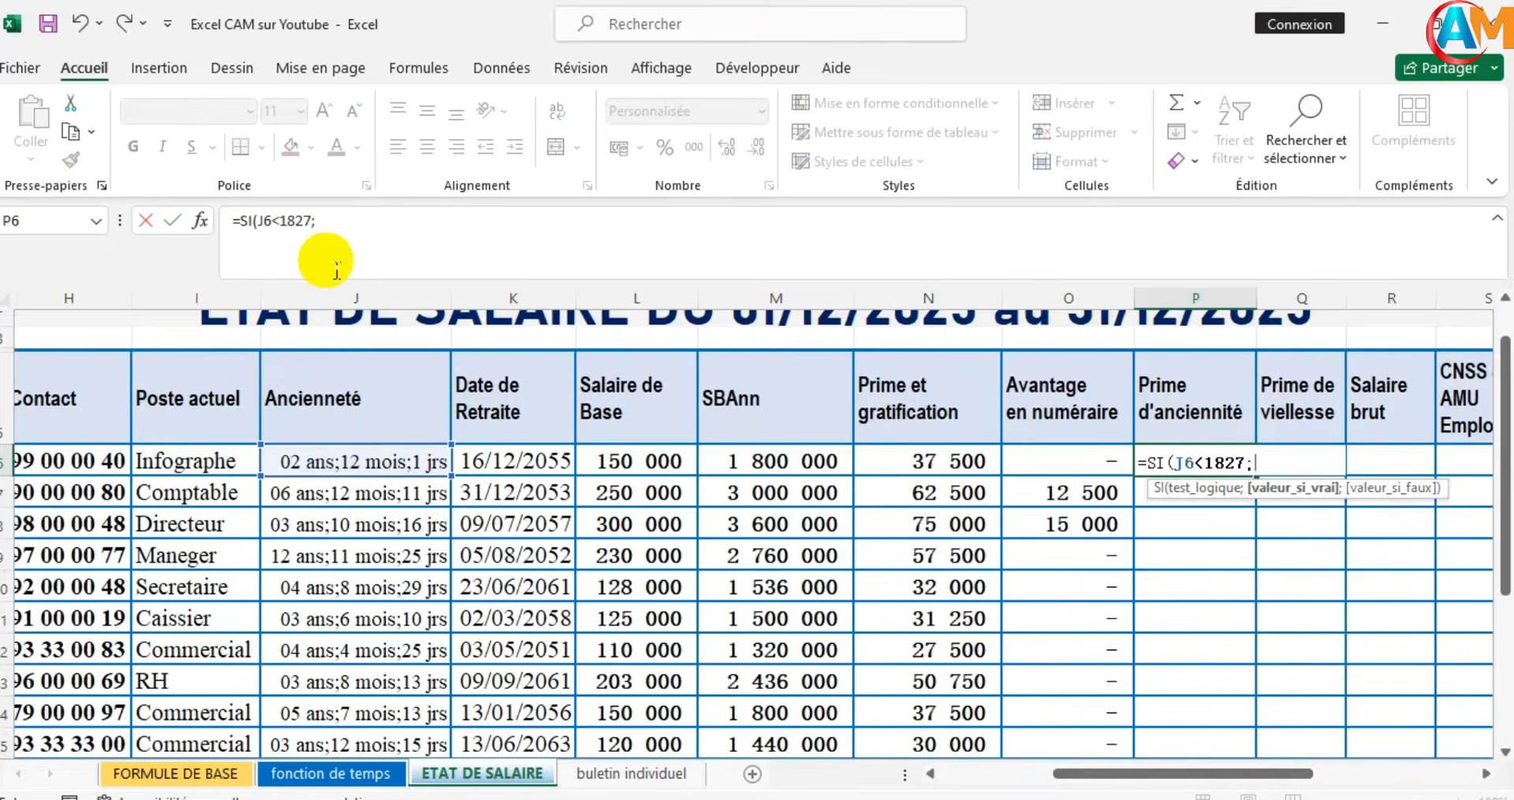
Set the SI function's value-if-true to L6*0 and value-if-false to L6*0,1, and enter the formula in P6
left_click(631, 469)
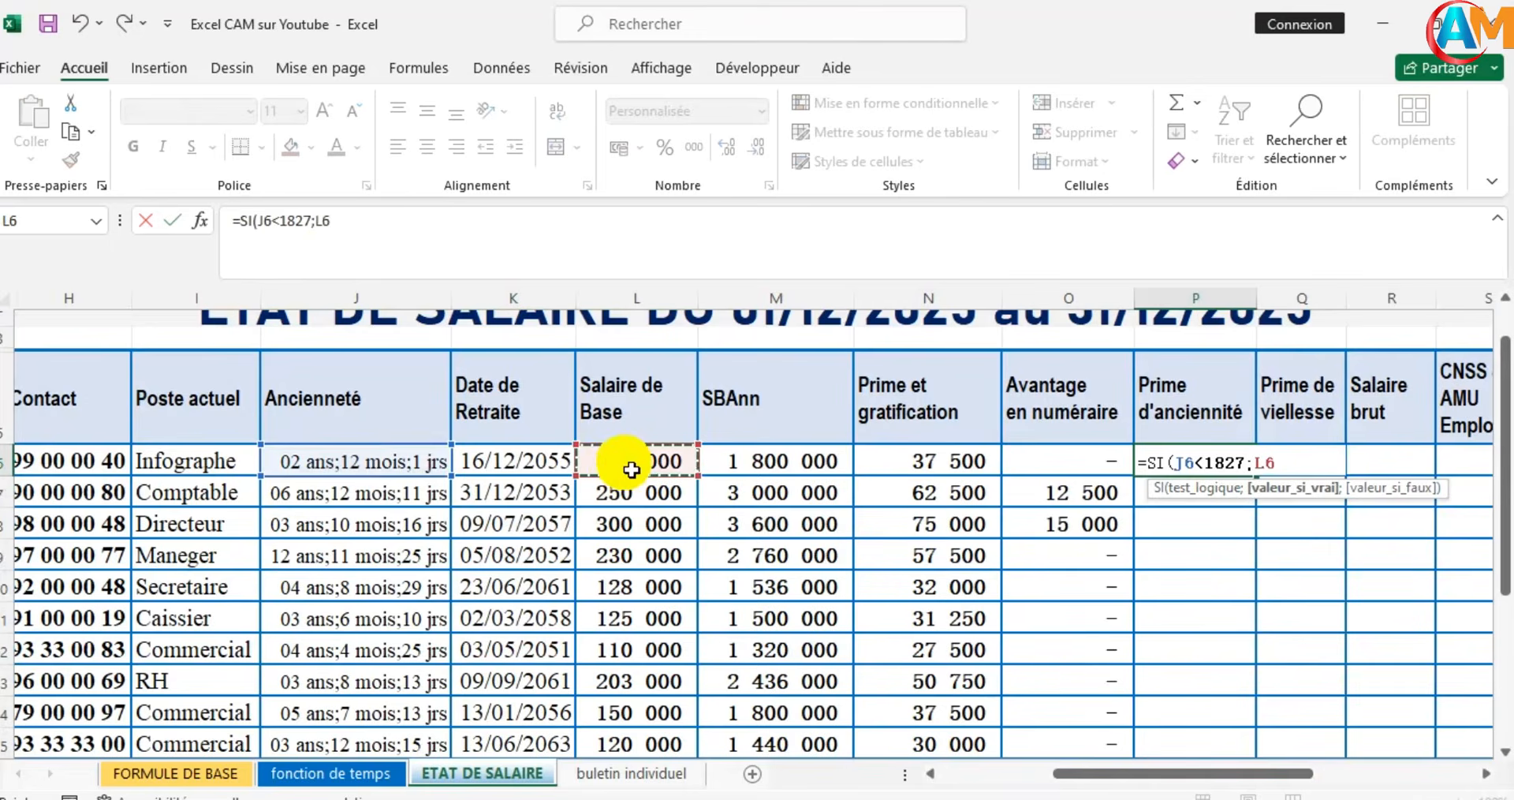
type("*0;")
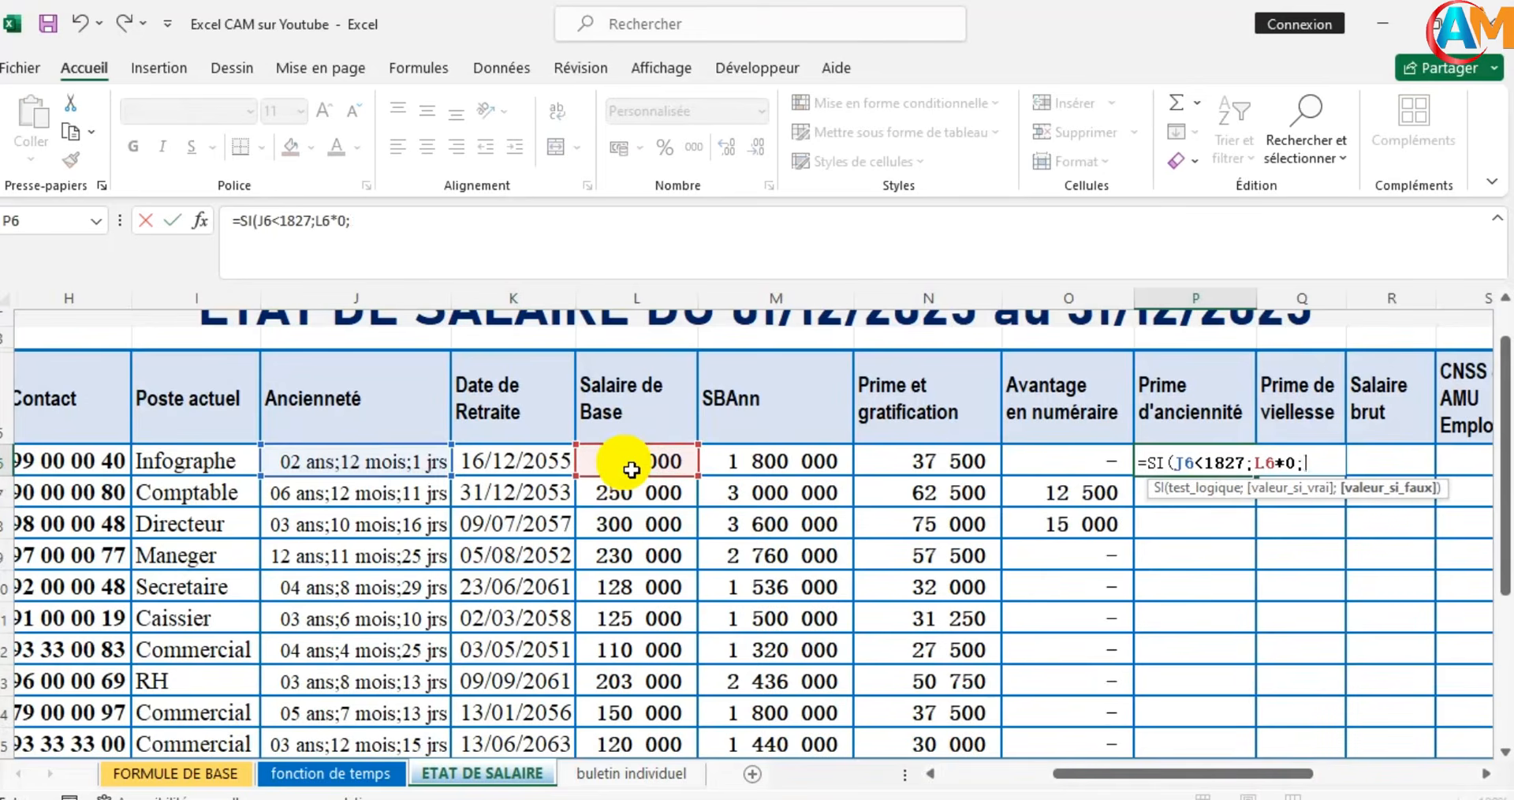
left_click(631, 466)
type("*")
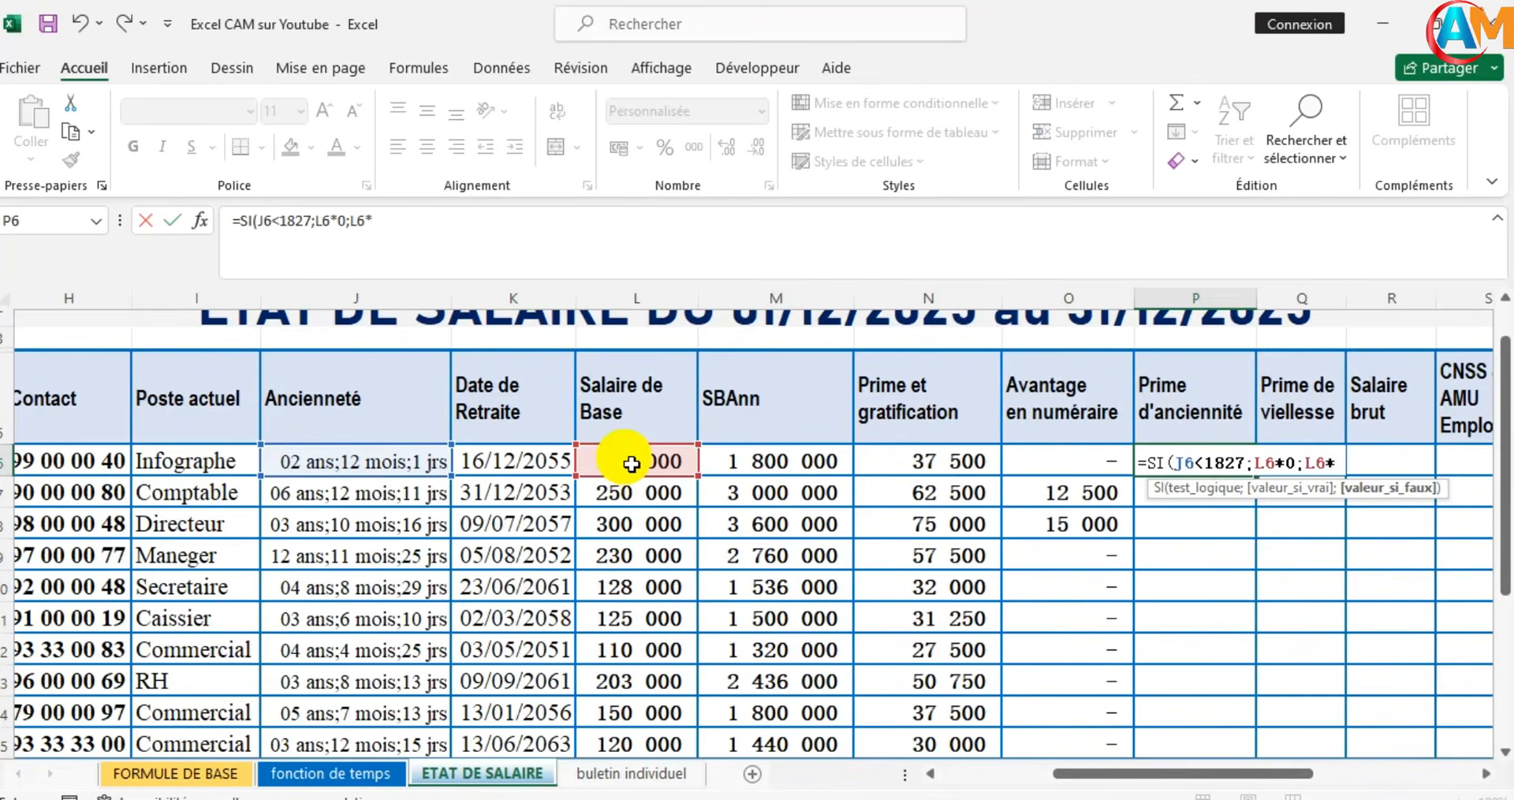
key("Return")
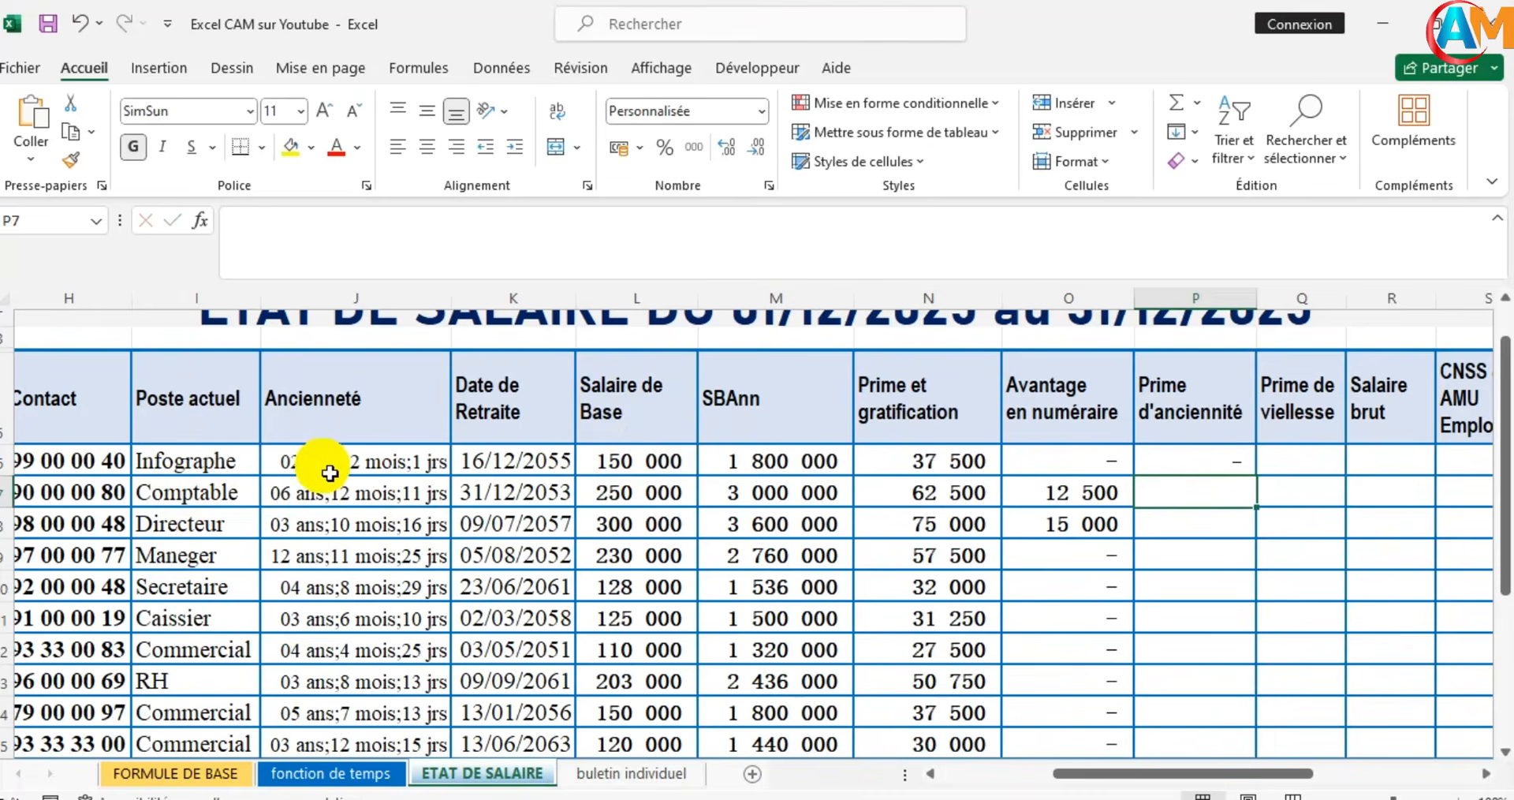
Copy the P6 formula down through P15 and check the bonuses against the Ancienneté column
left_click(1207, 465)
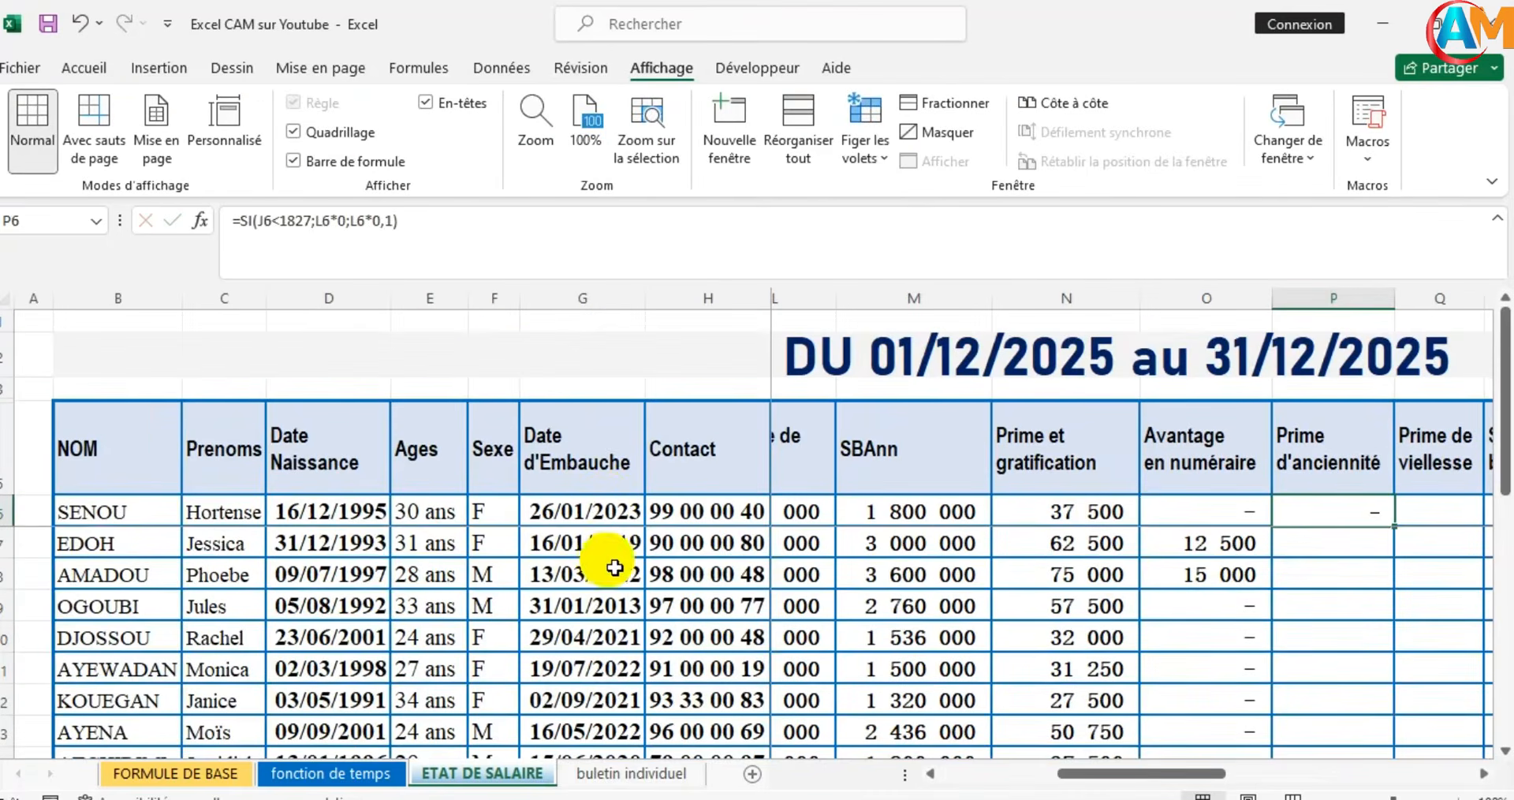
scroll(997, 512, "left", 3)
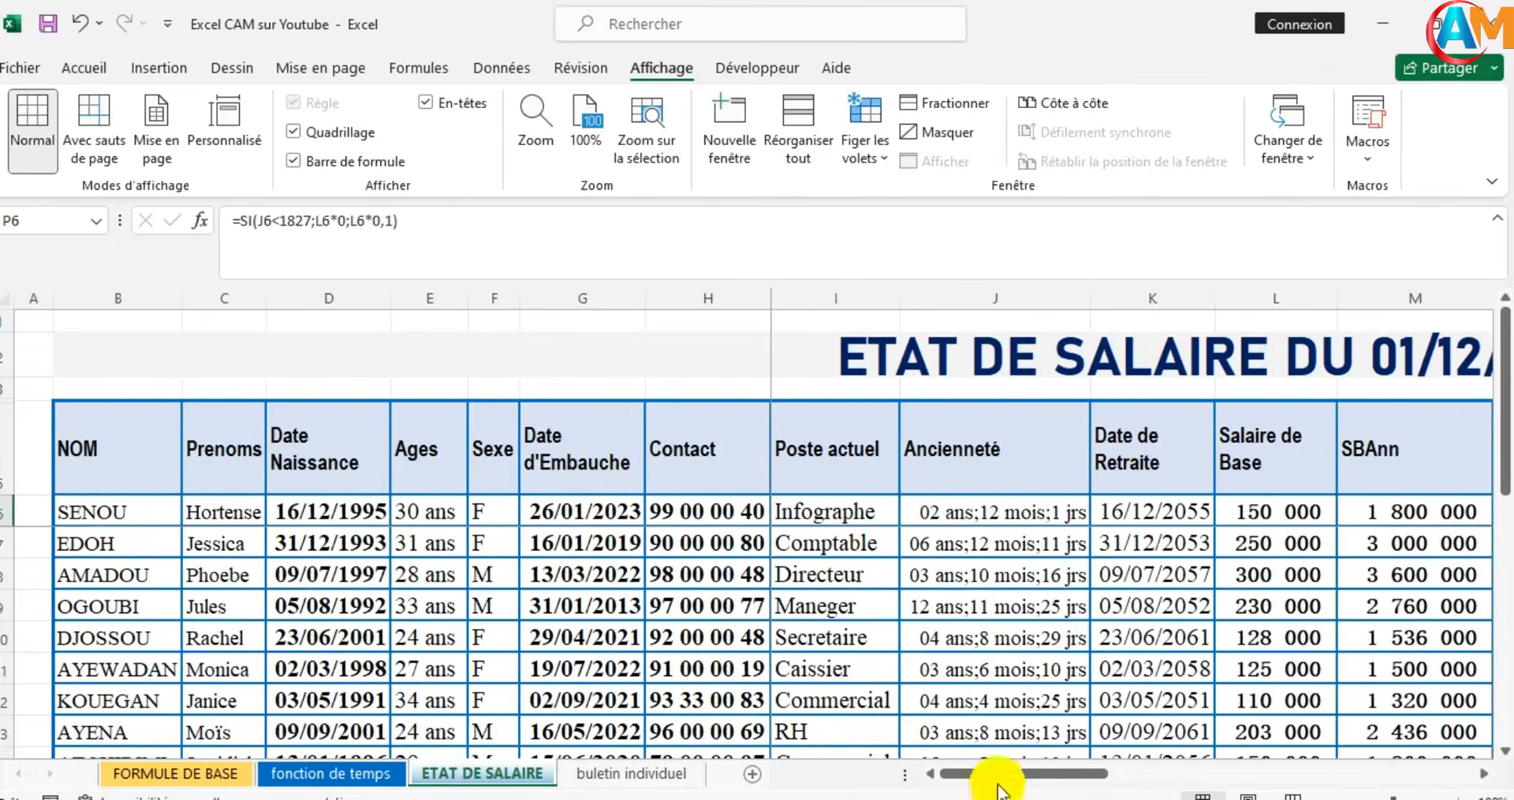
left_click_drag(1002, 782, 1133, 774)
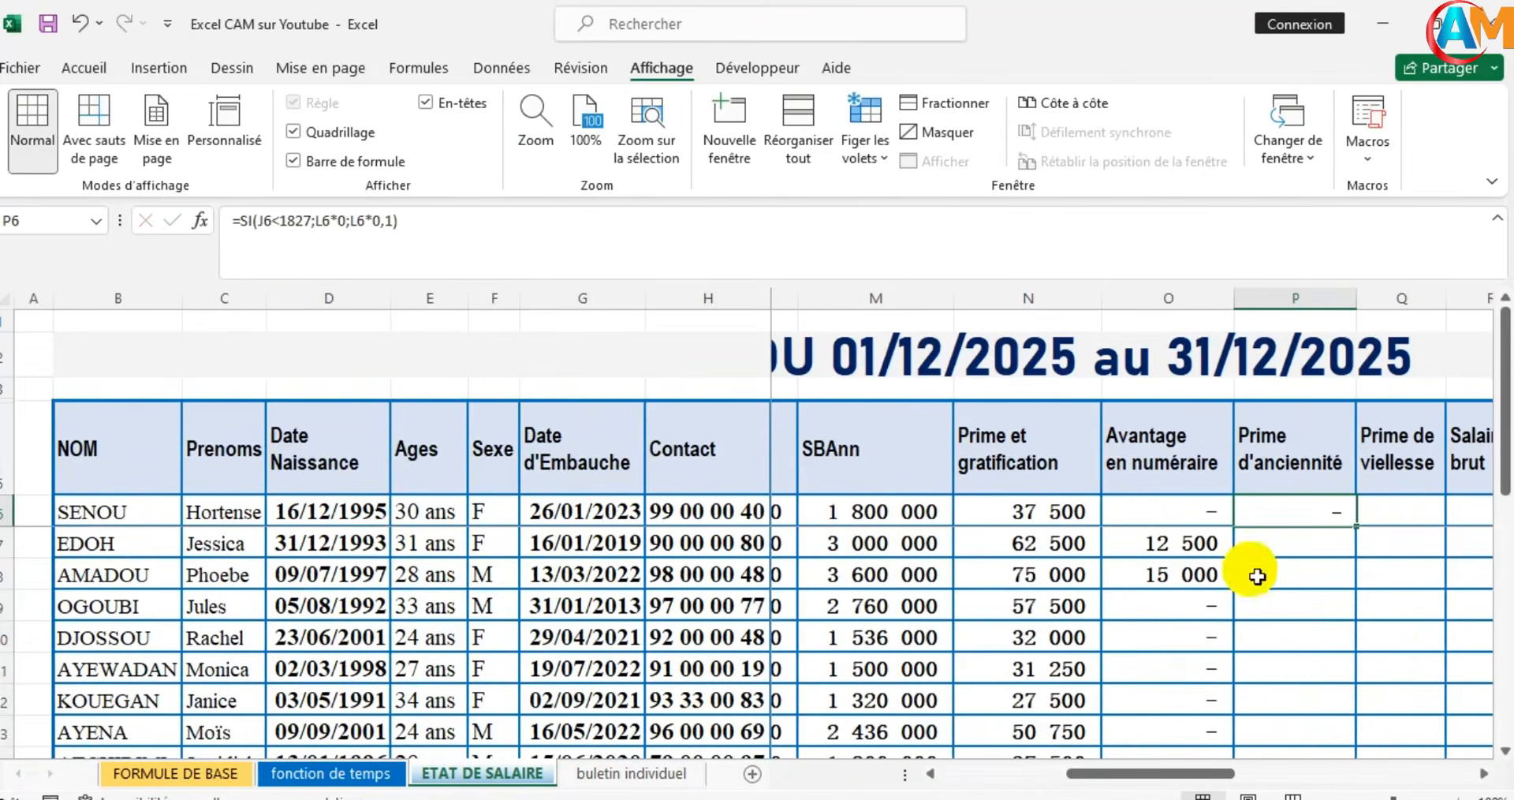
double_click(1357, 526)
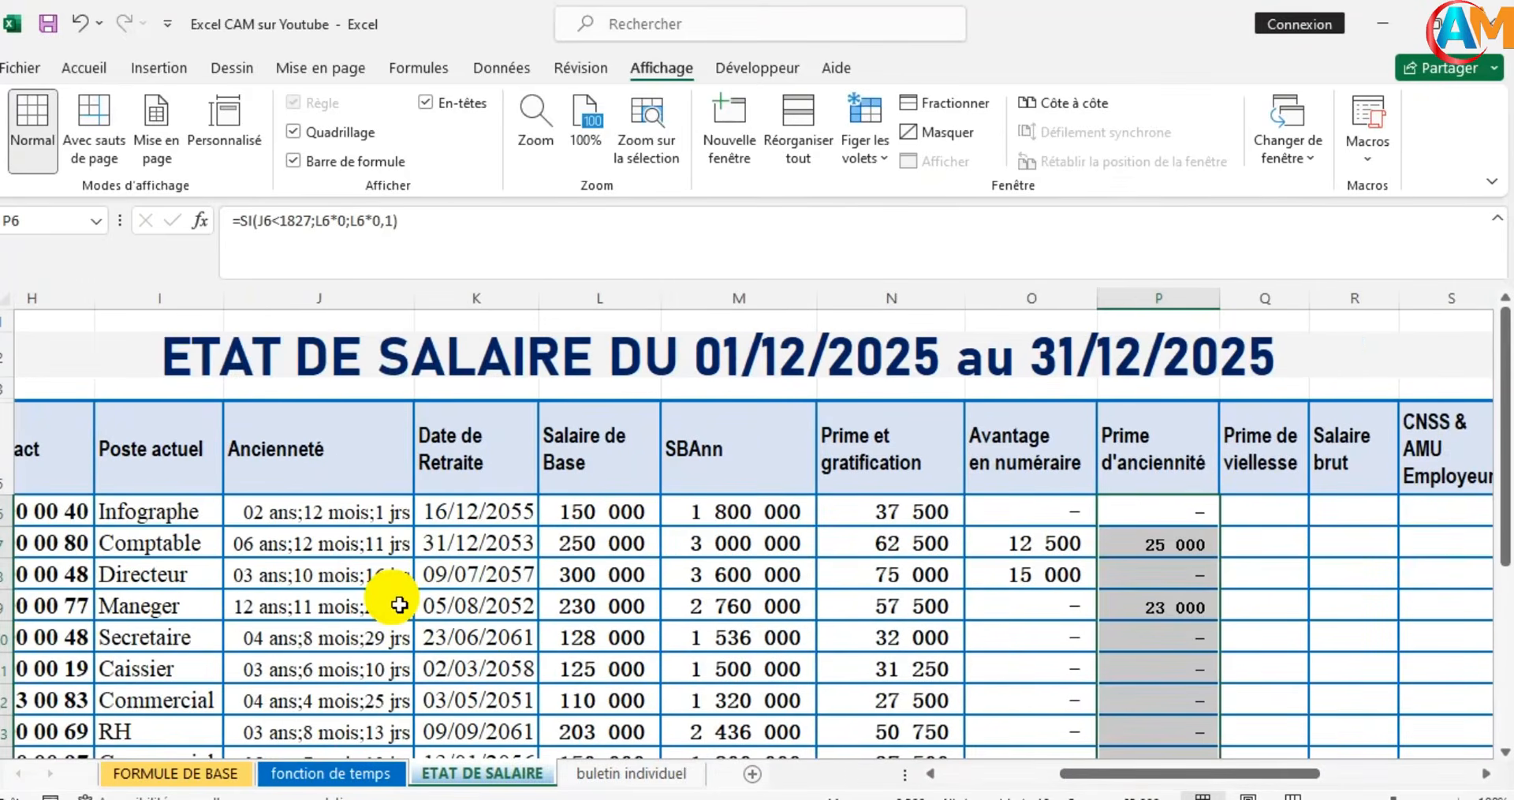
scroll(399, 605, "down", 1)
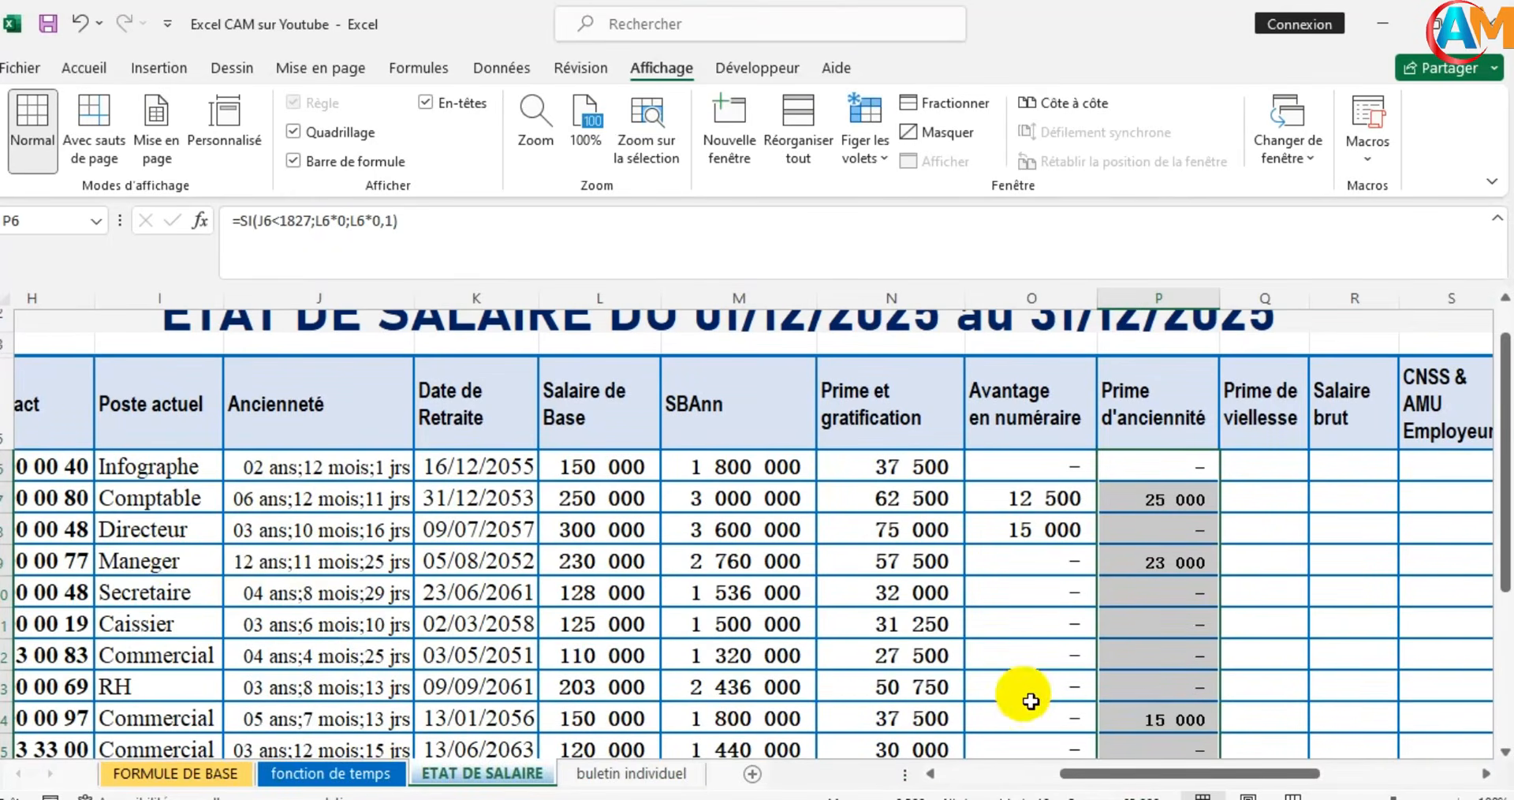
left_click(281, 716)
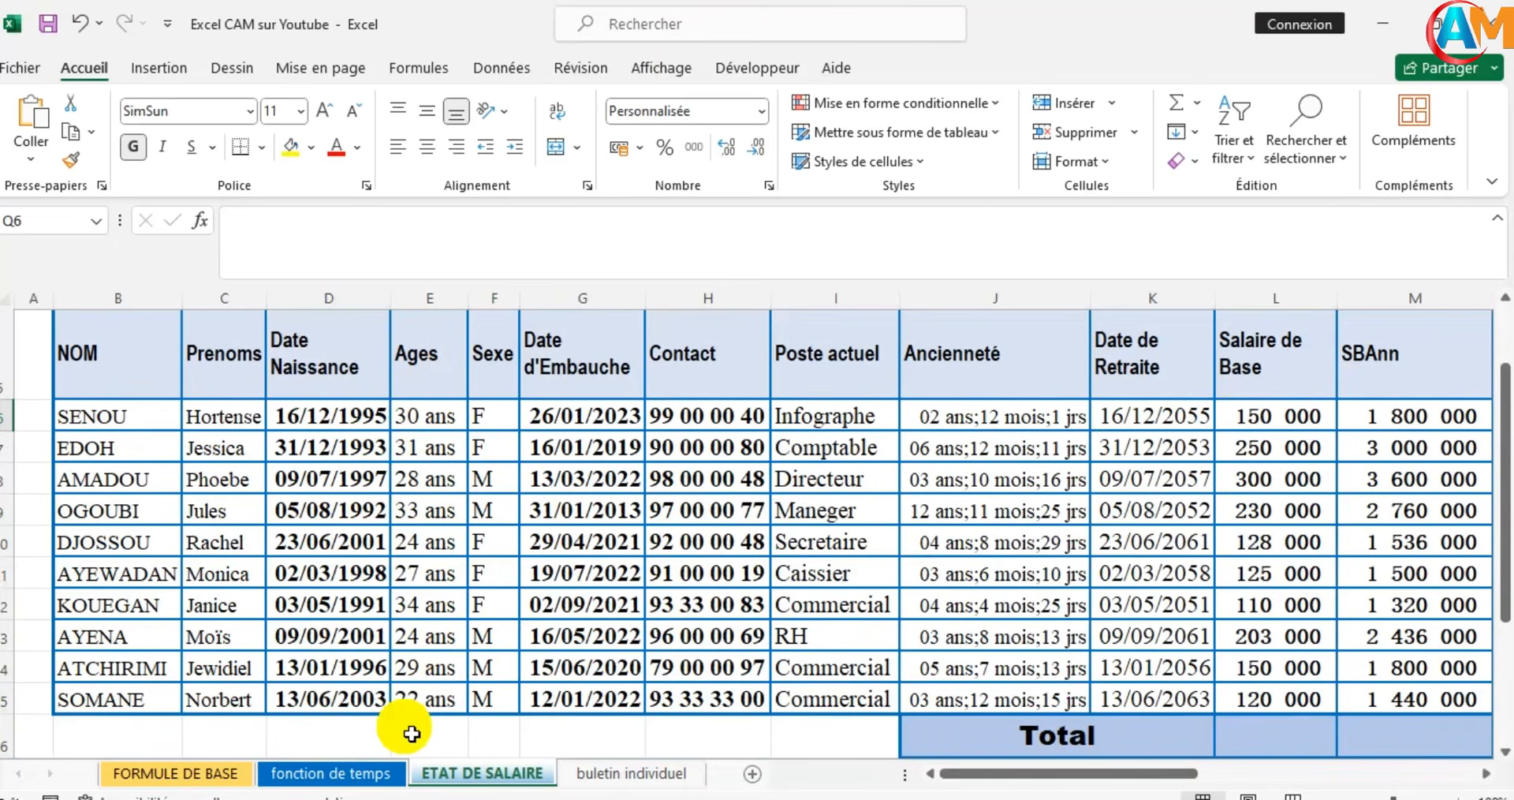
Start a SI formula in Q6 under Prime de viellesse with the logical test E6<"30 ans"
type("=")
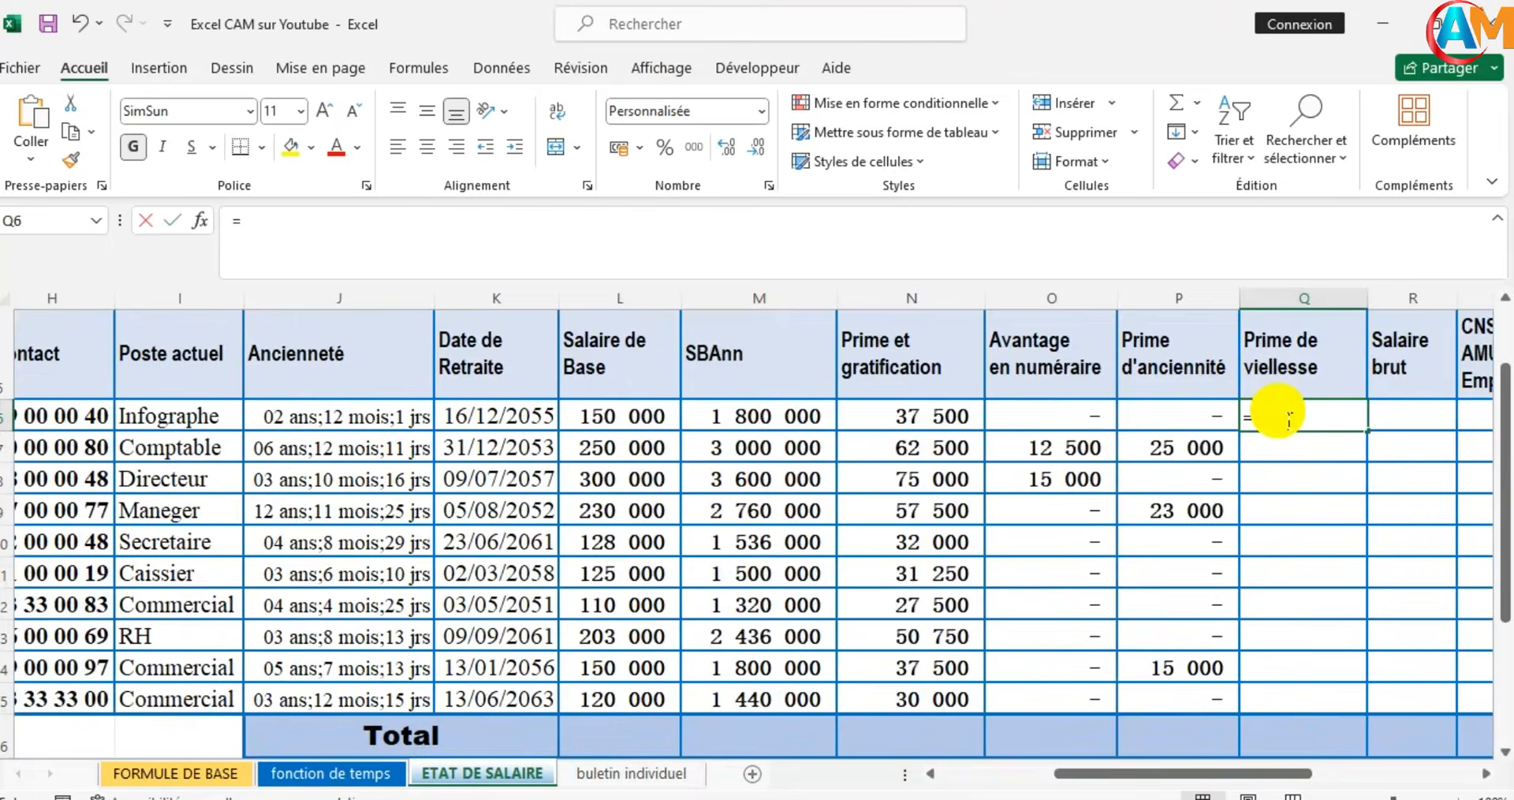
type("SI(")
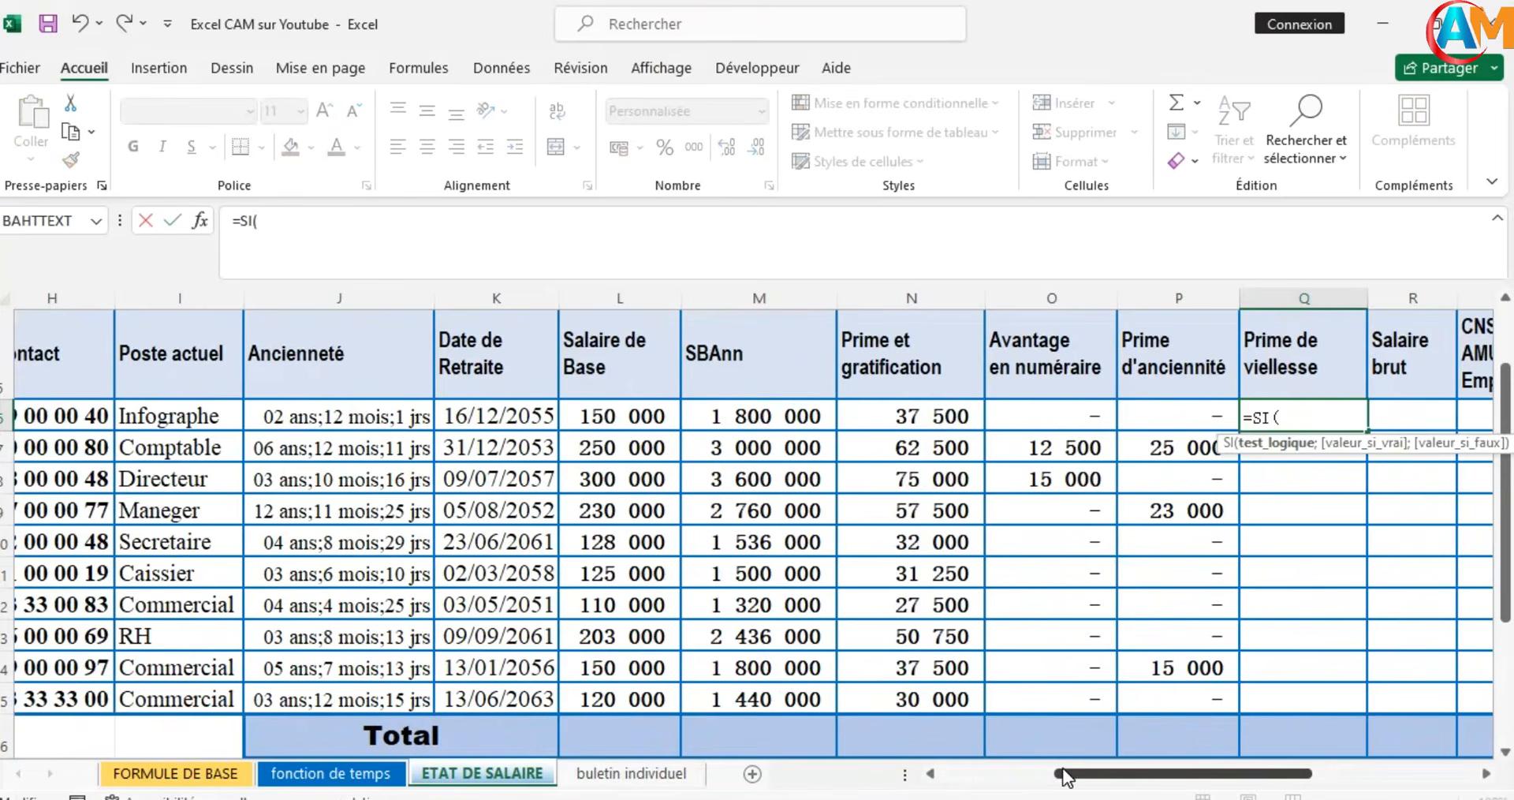
left_click_drag(1063, 770, 975, 781)
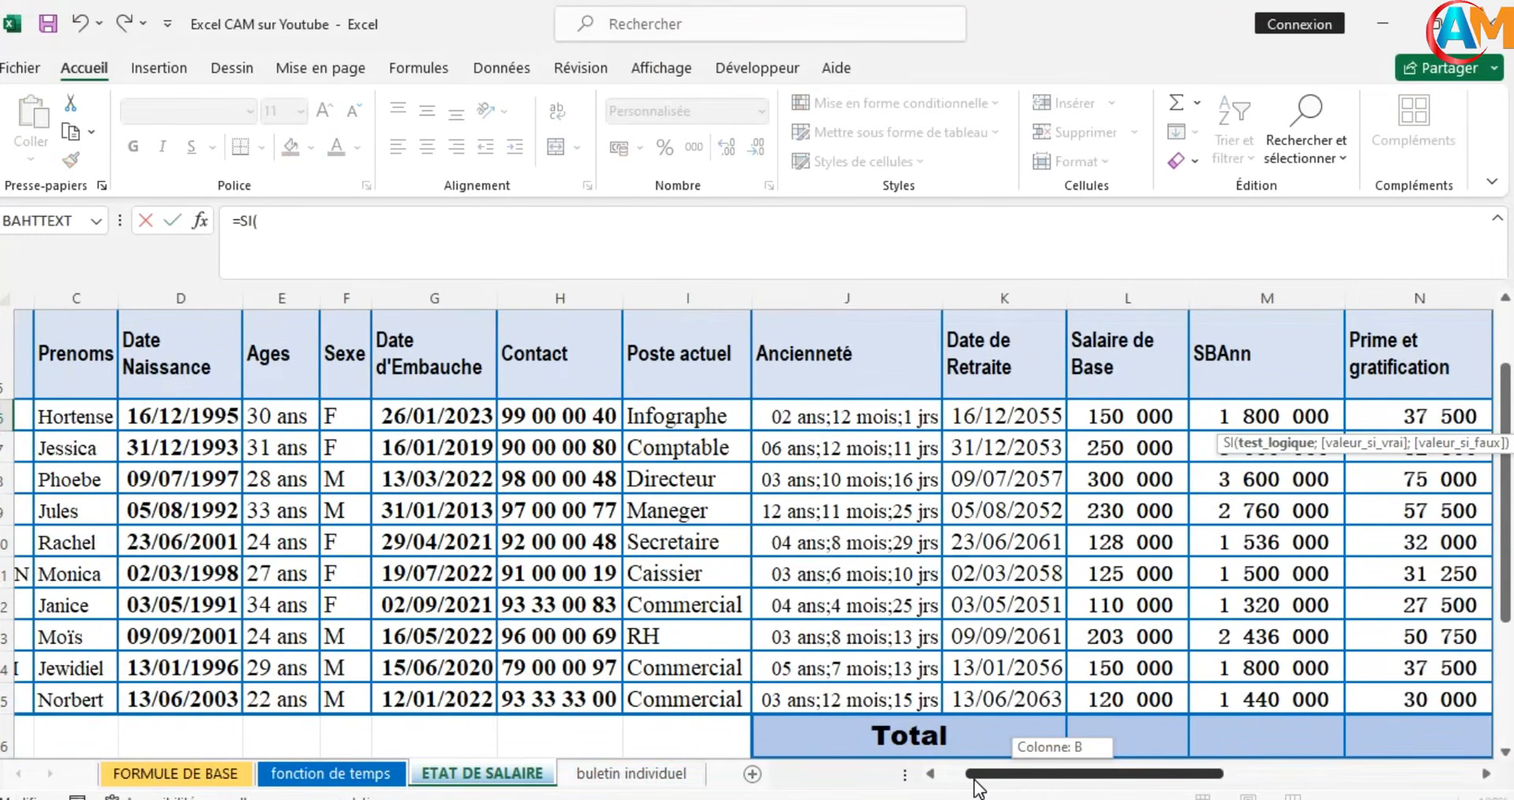
left_click(303, 415)
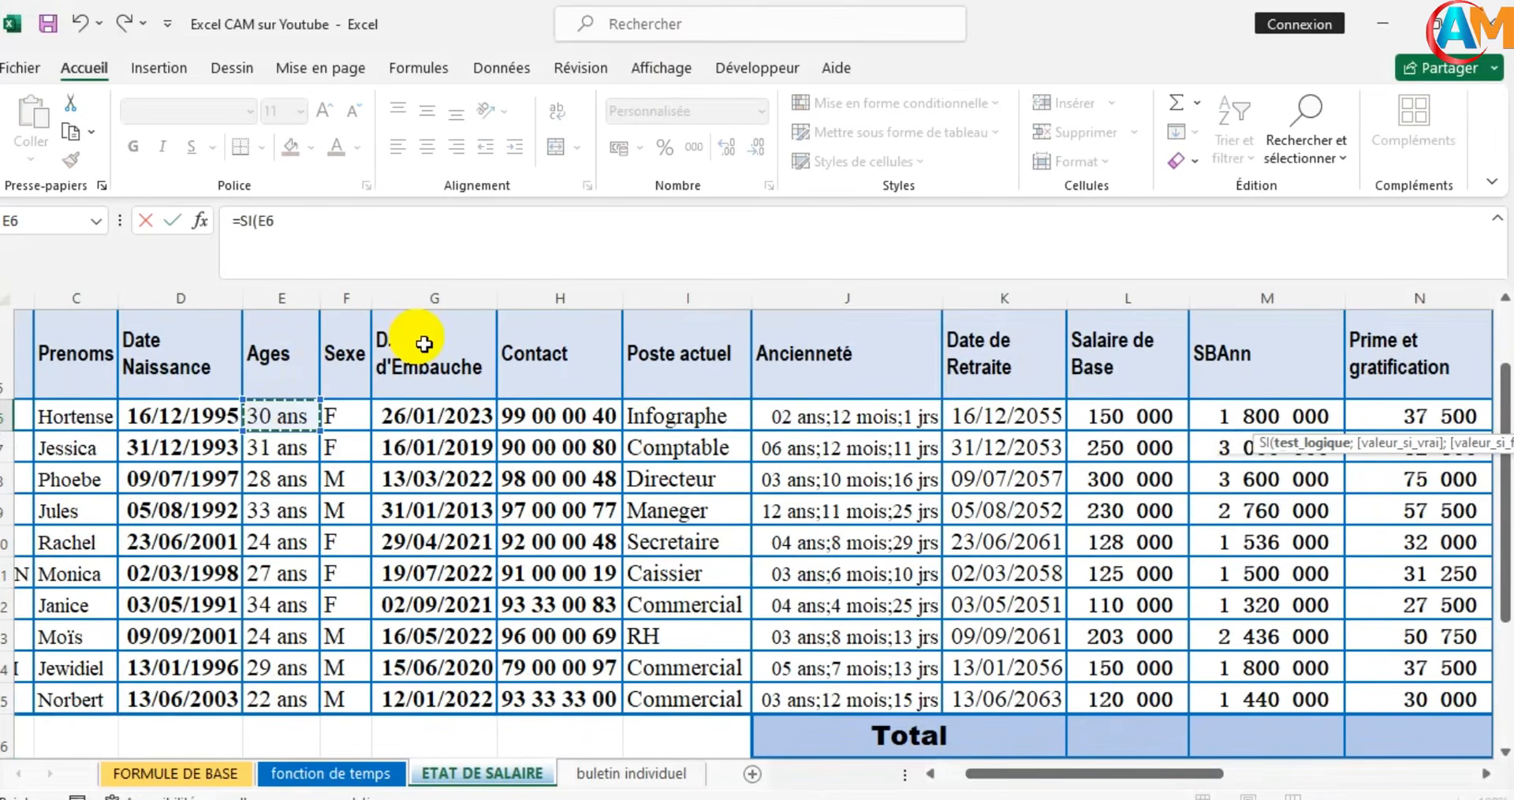
type("<")
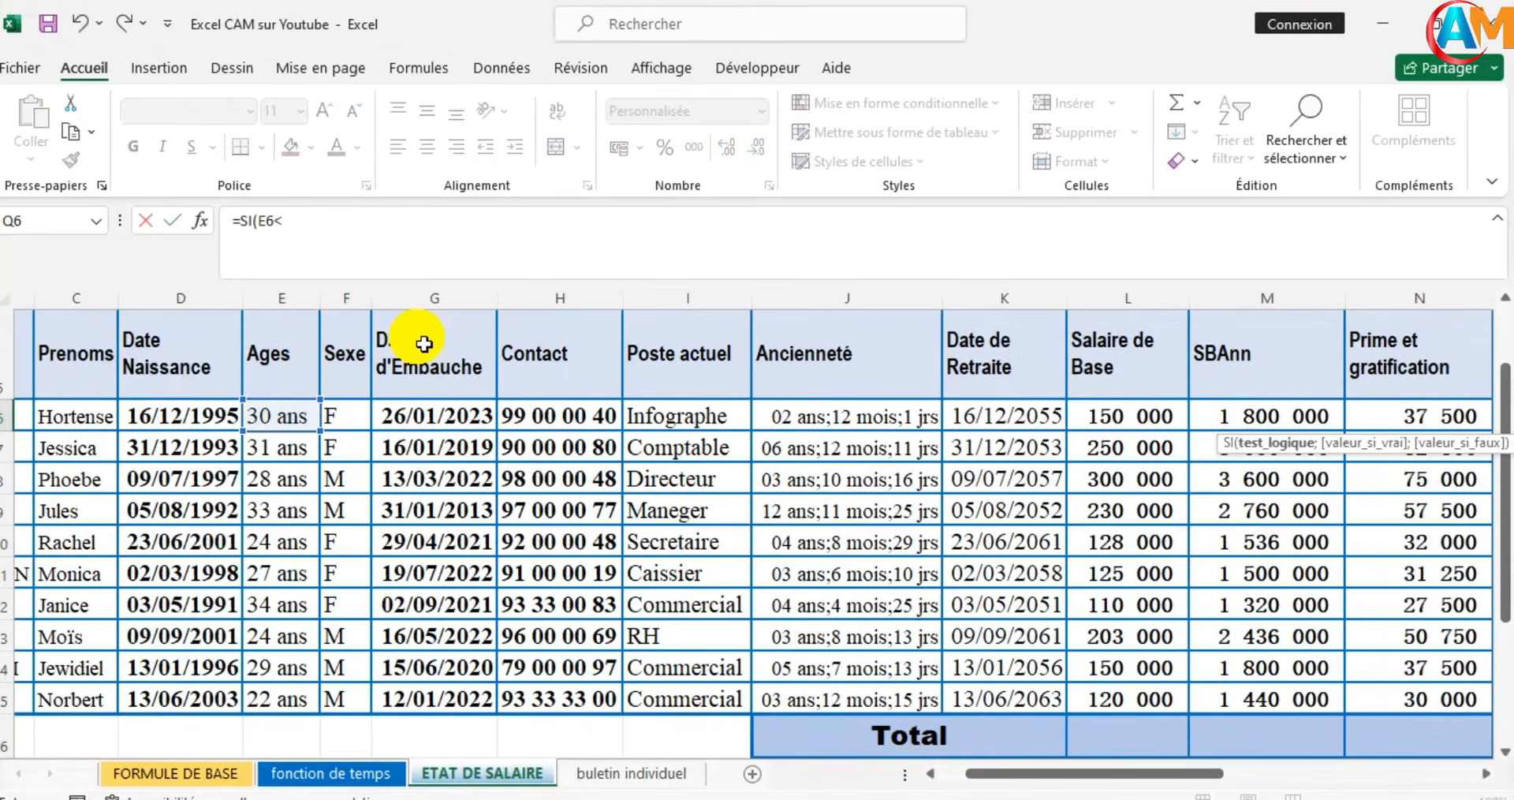
type("\"30 ans\";")
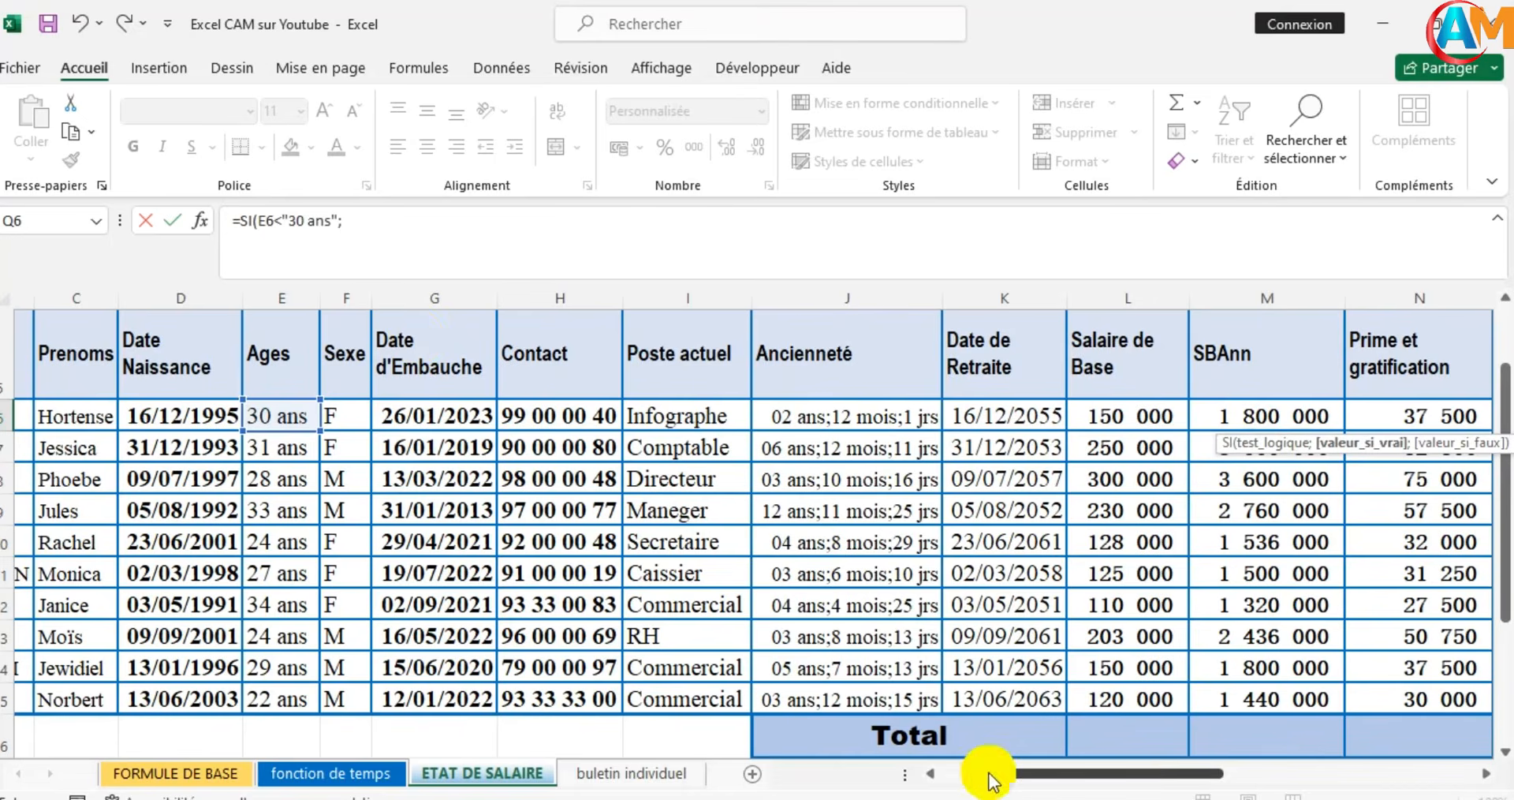
Complete the Q6 formula with L6*0 if true and L6*0,01 if false, and copy it down through Q15
left_click(1153, 773)
left_click_drag(1152, 773, 1316, 773)
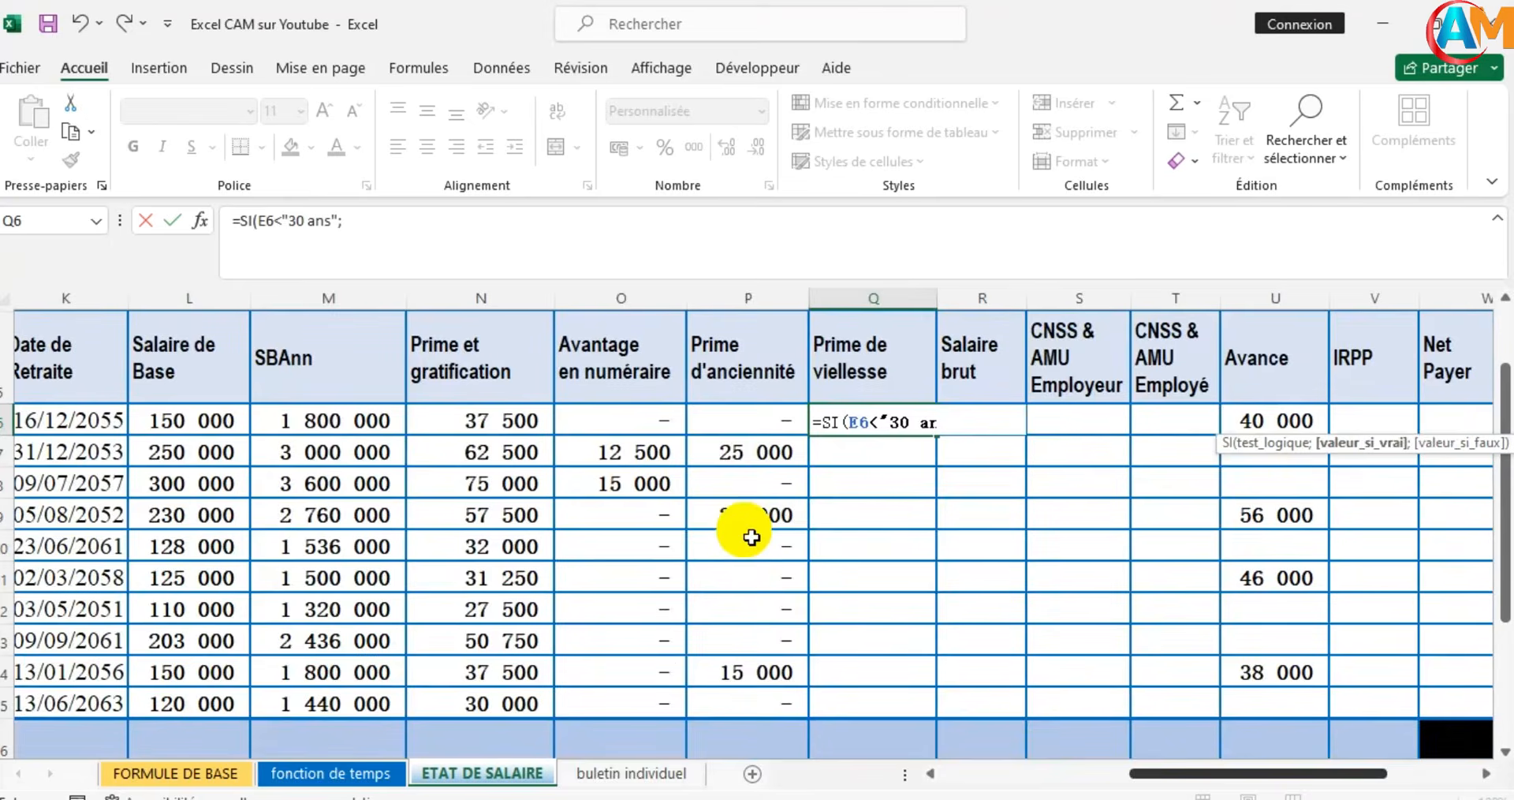
left_click(183, 432)
type("*0")
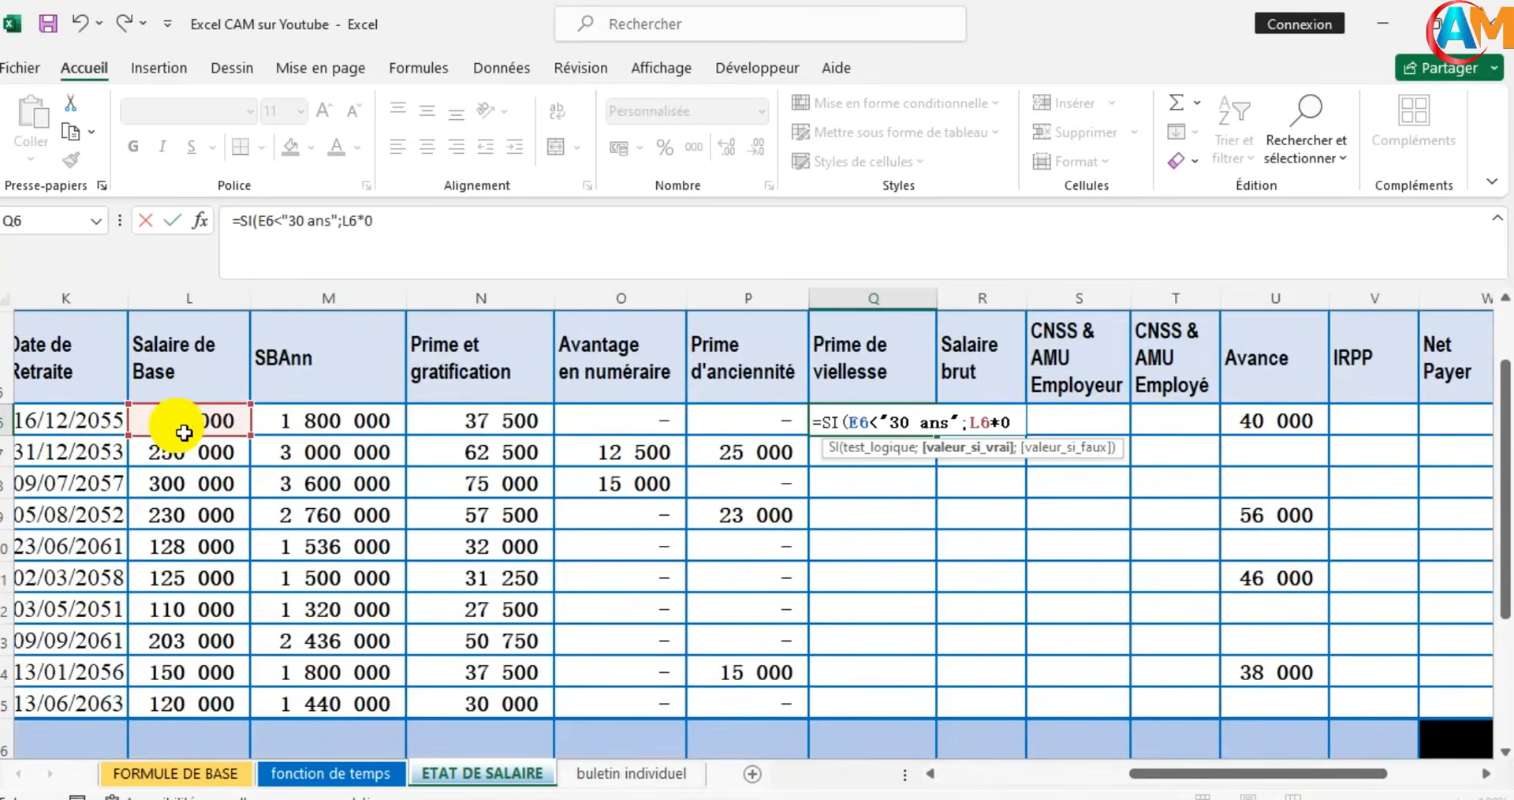
type(";")
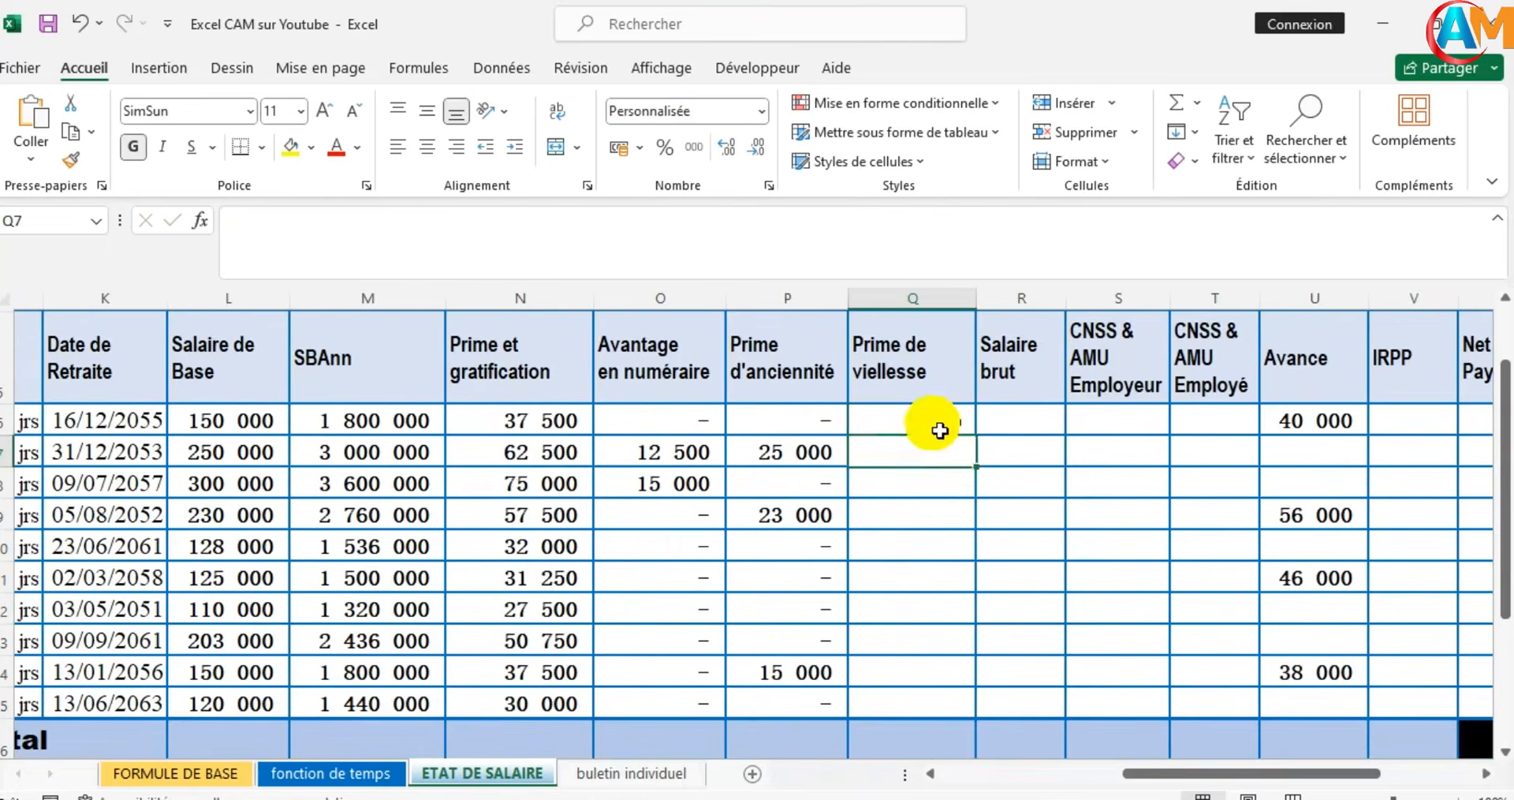
left_click(906, 412)
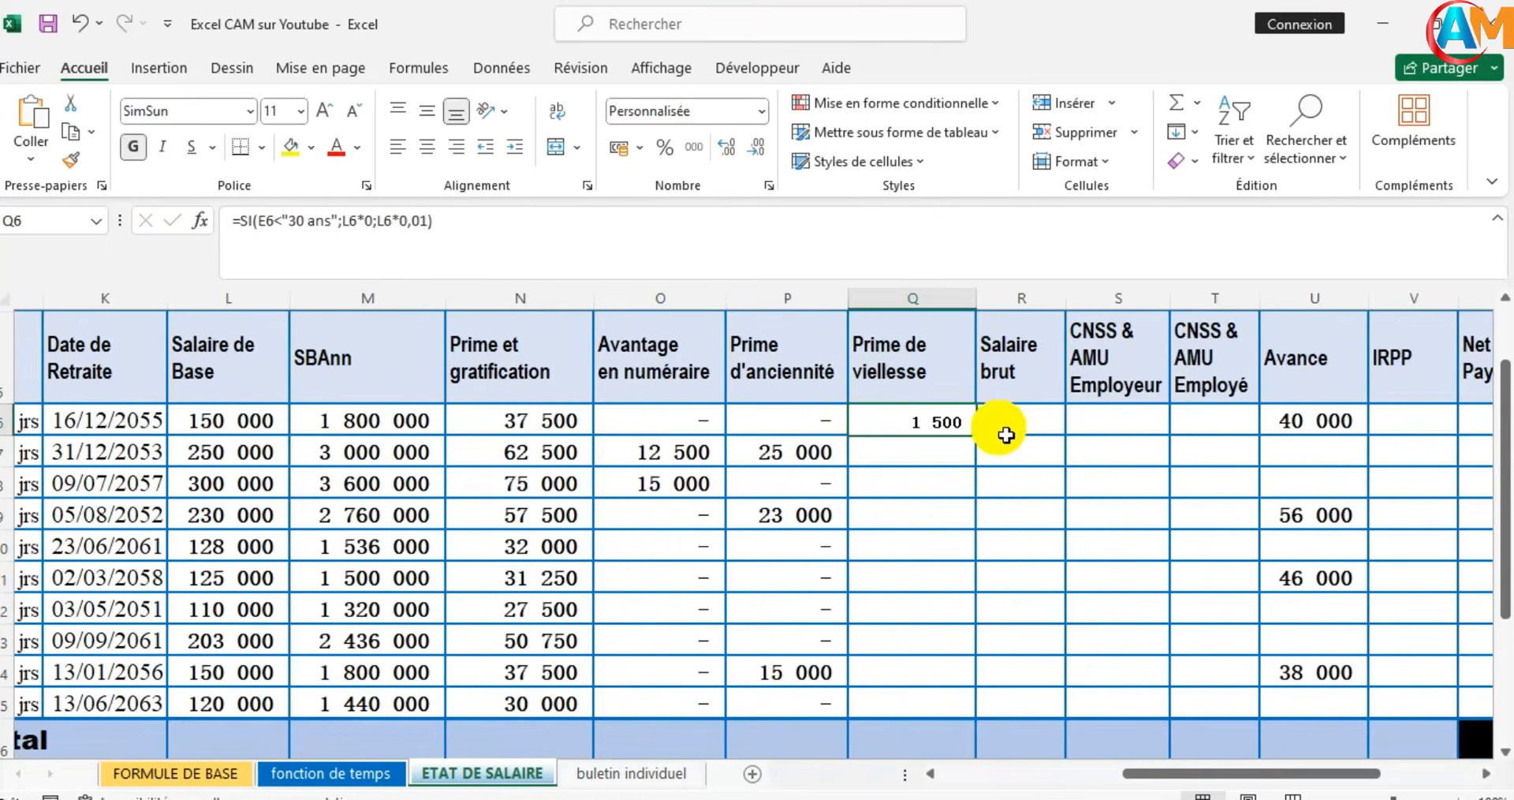
left_click_drag(985, 676, 983, 712)
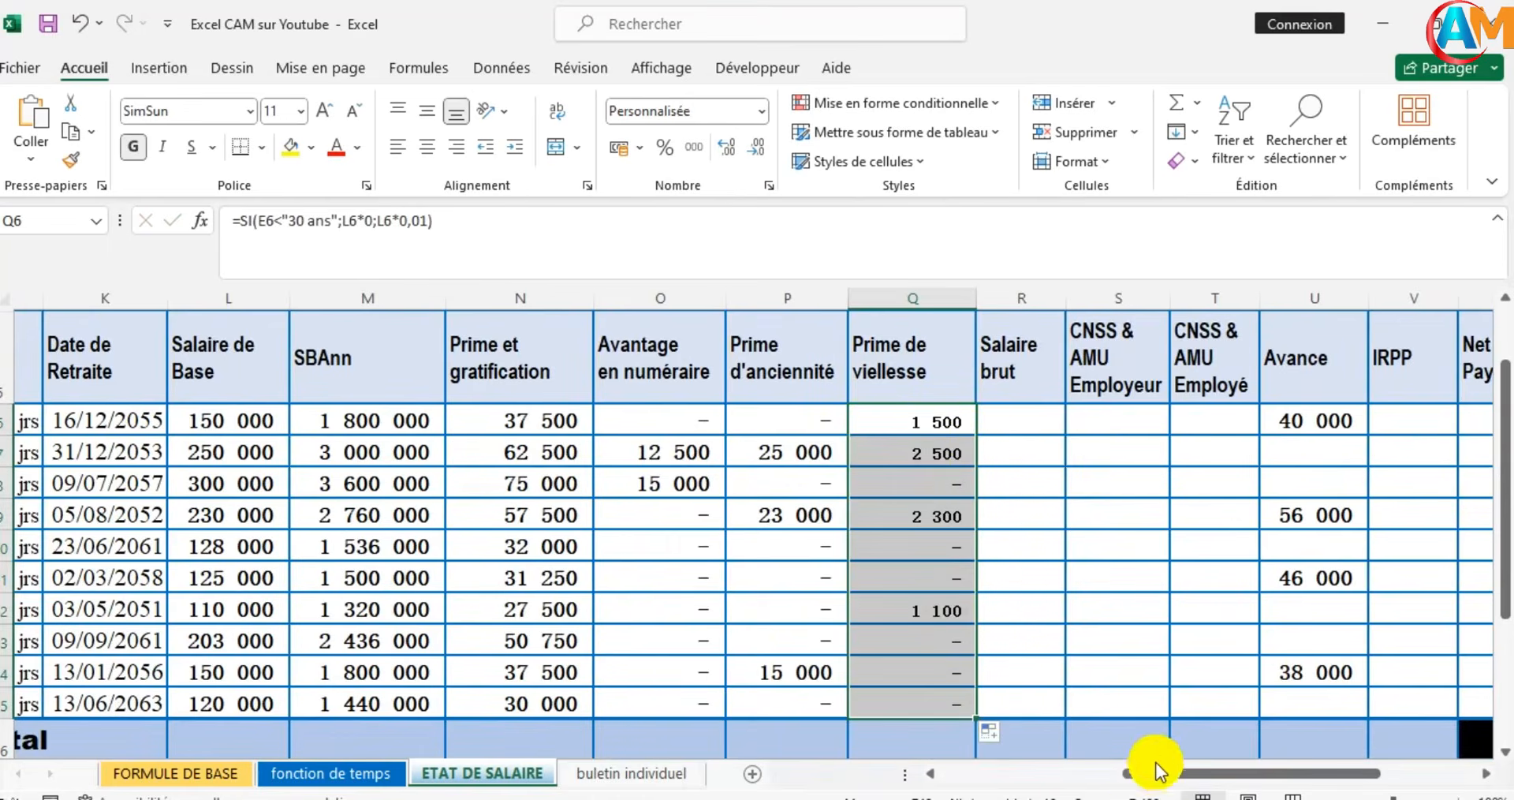
Enter the formula =L6+N6+O6+P6+Q6 in R6 under Salaire brut
mouse_move(1150, 773)
left_mouse_down()
mouse_move(1037, 789)
mouse_move(1162, 783)
left_mouse_up()
left_click(1051, 418)
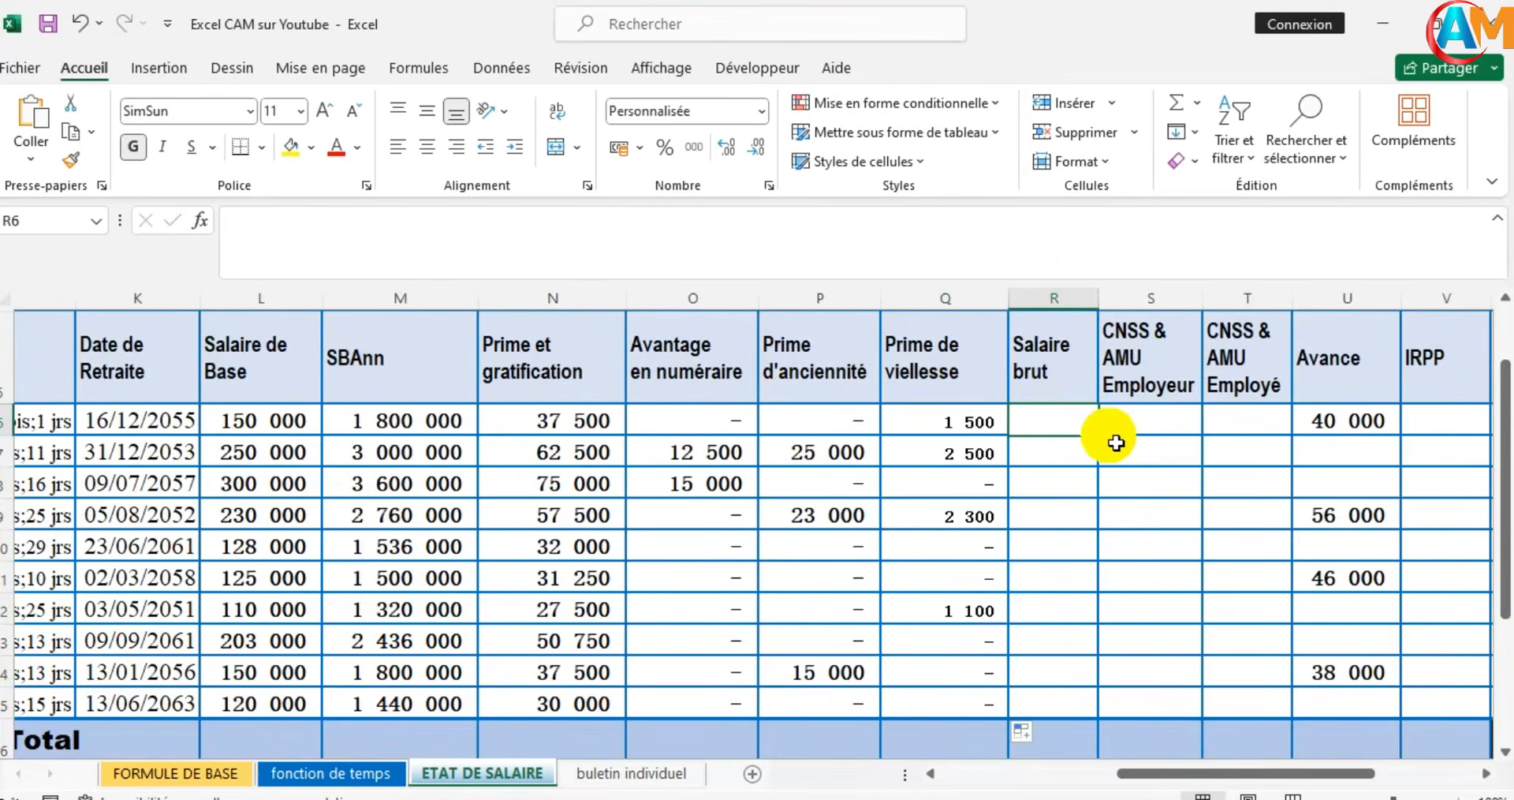
type("=")
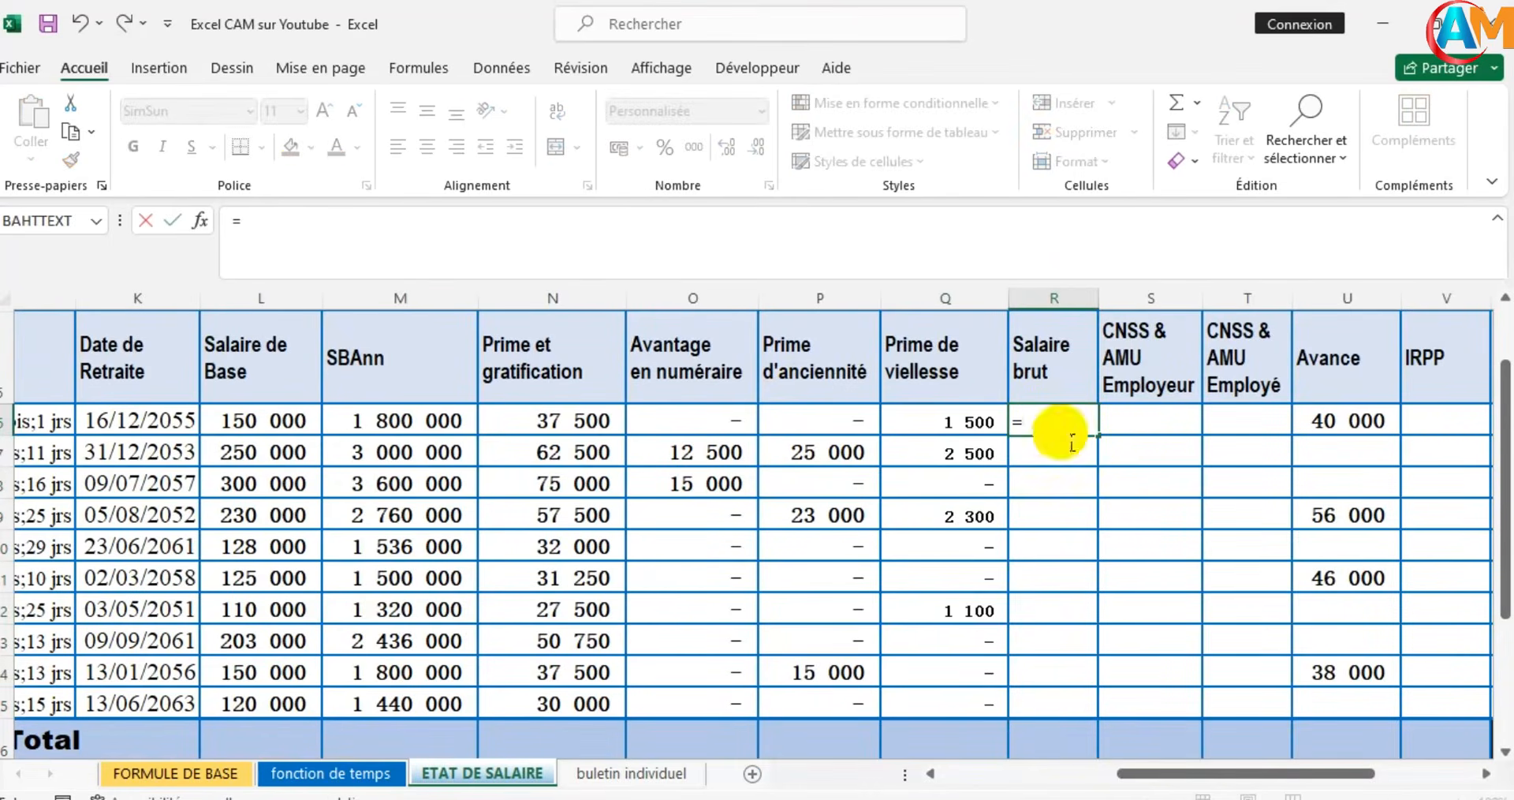
left_click(247, 426)
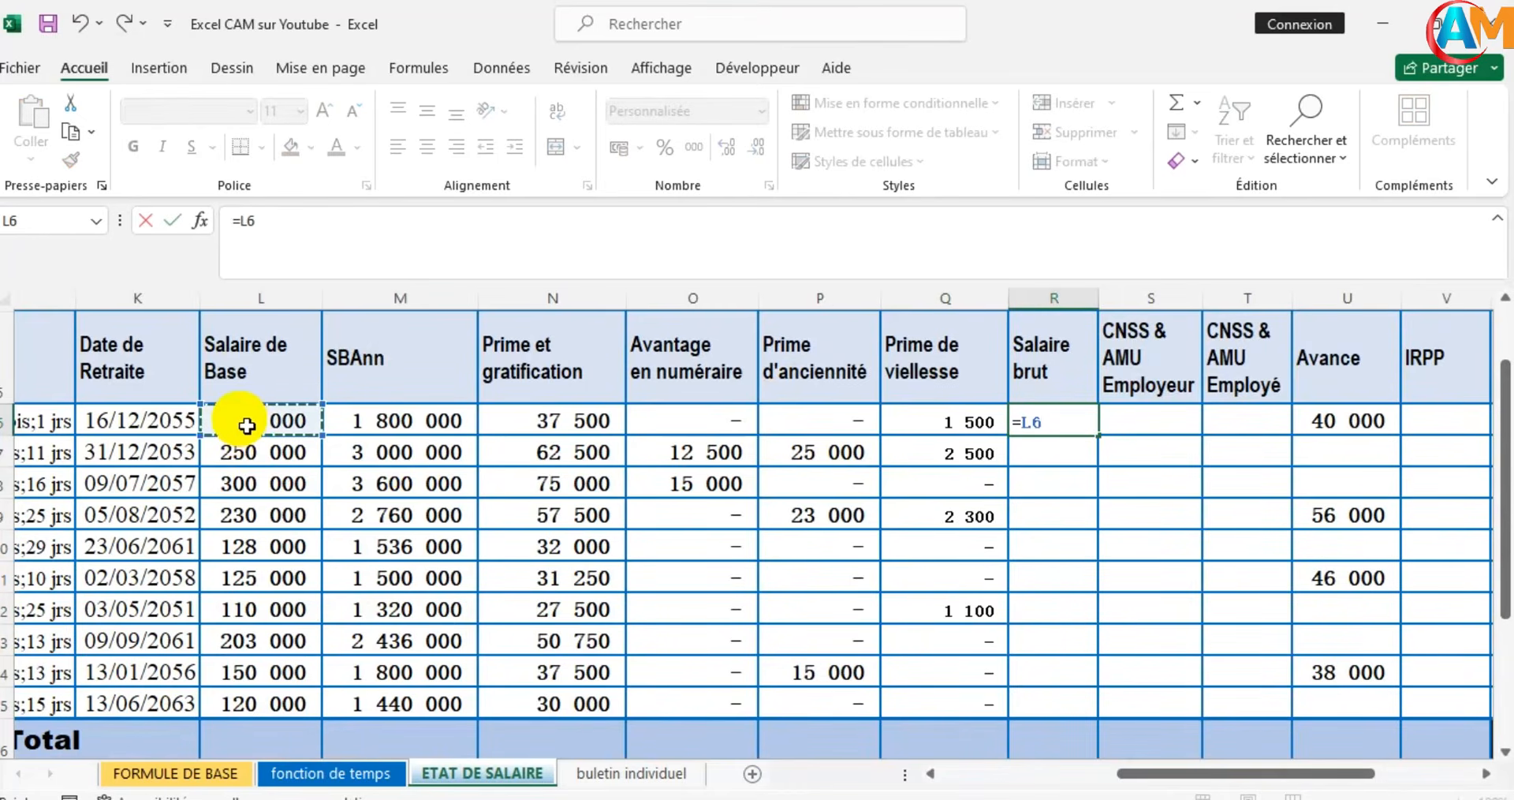
type("+")
Widen column R and narrow column Q, and copy the R6 formula down through R15 with both columns' amounts at font size 14
left_click_drag(1099, 298, 1136, 308)
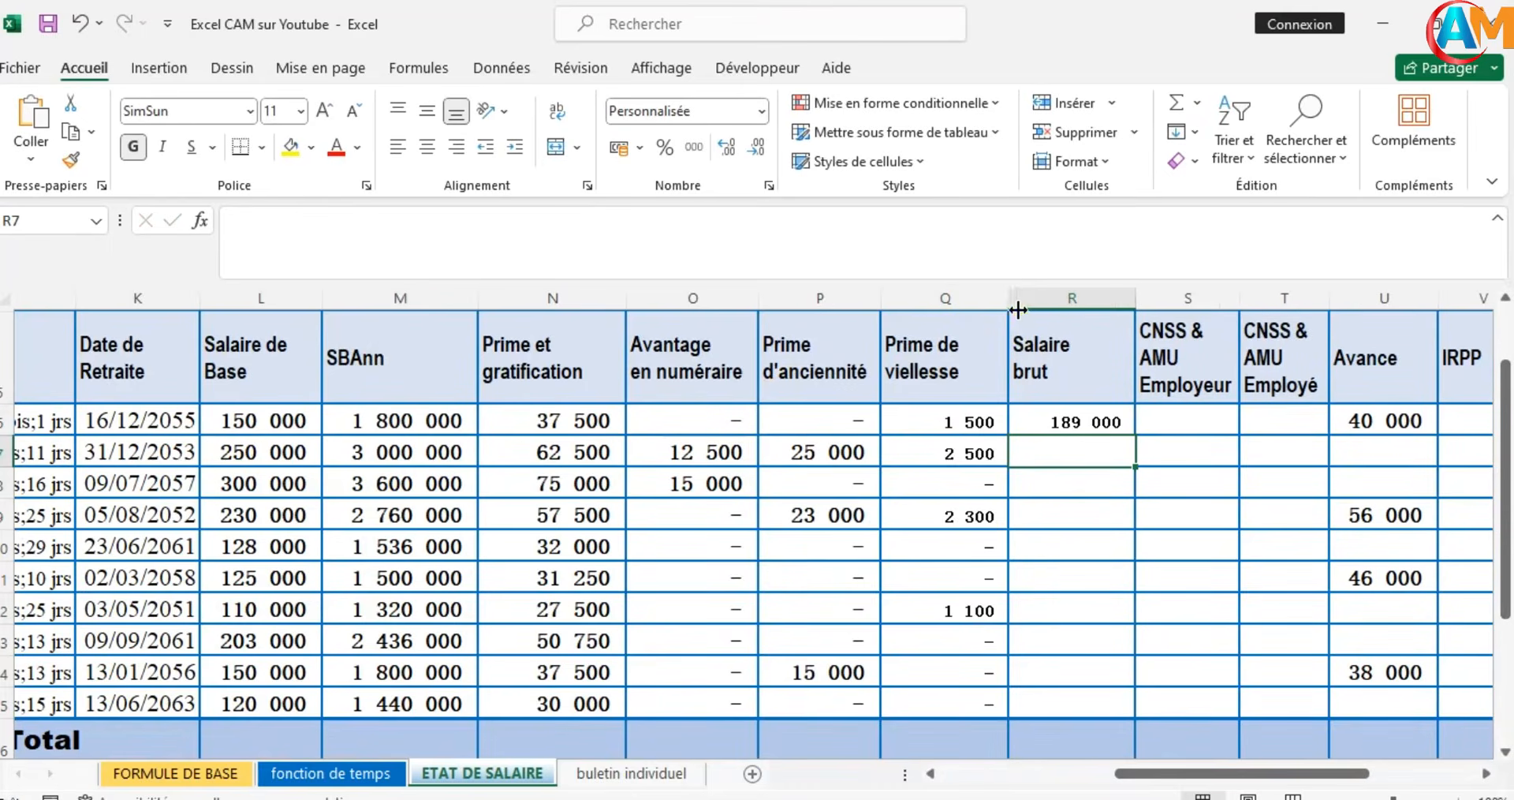
left_click_drag(1017, 310, 997, 310)
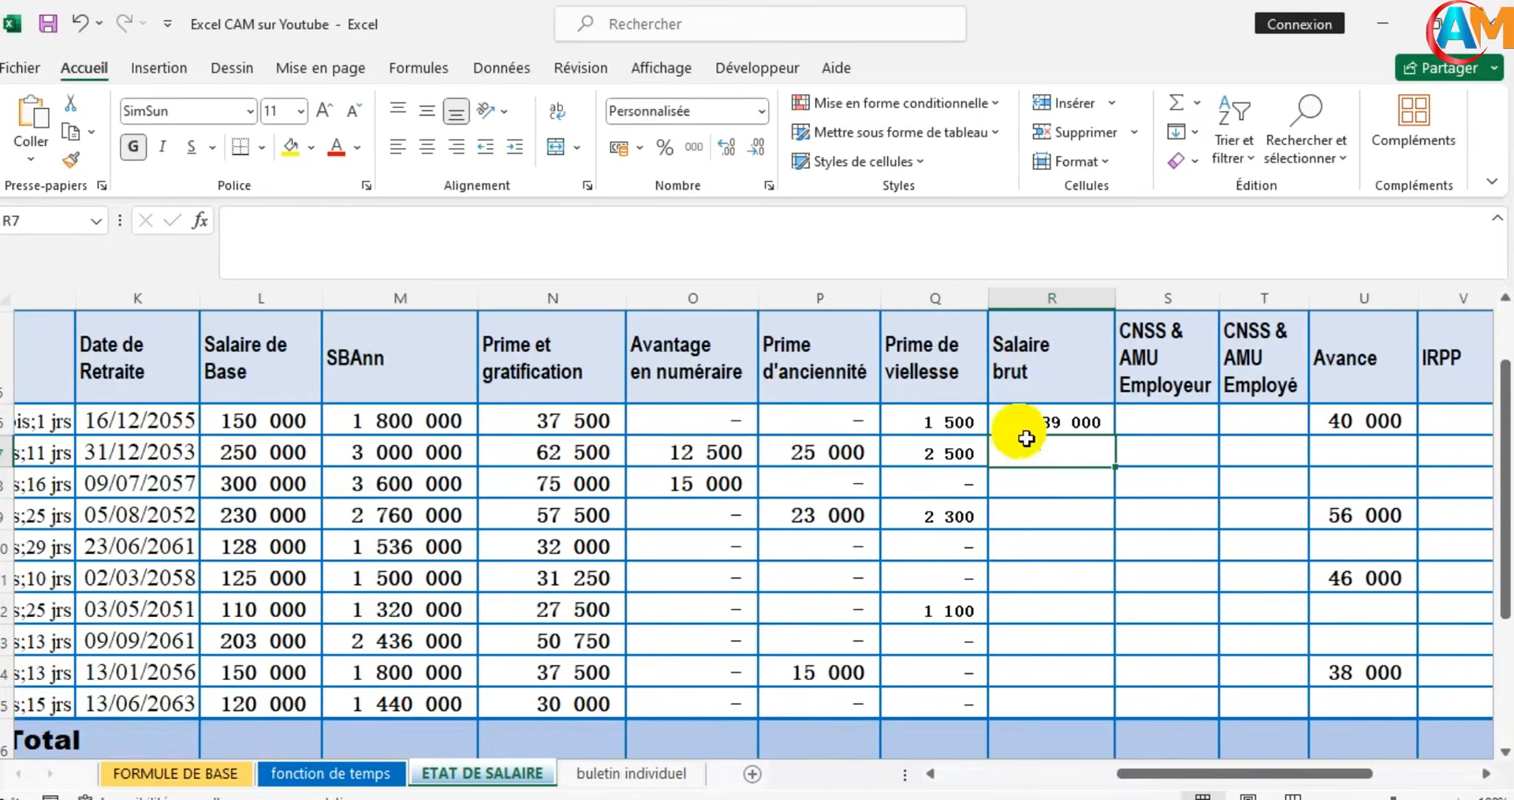
left_click_drag(936, 421, 1077, 694)
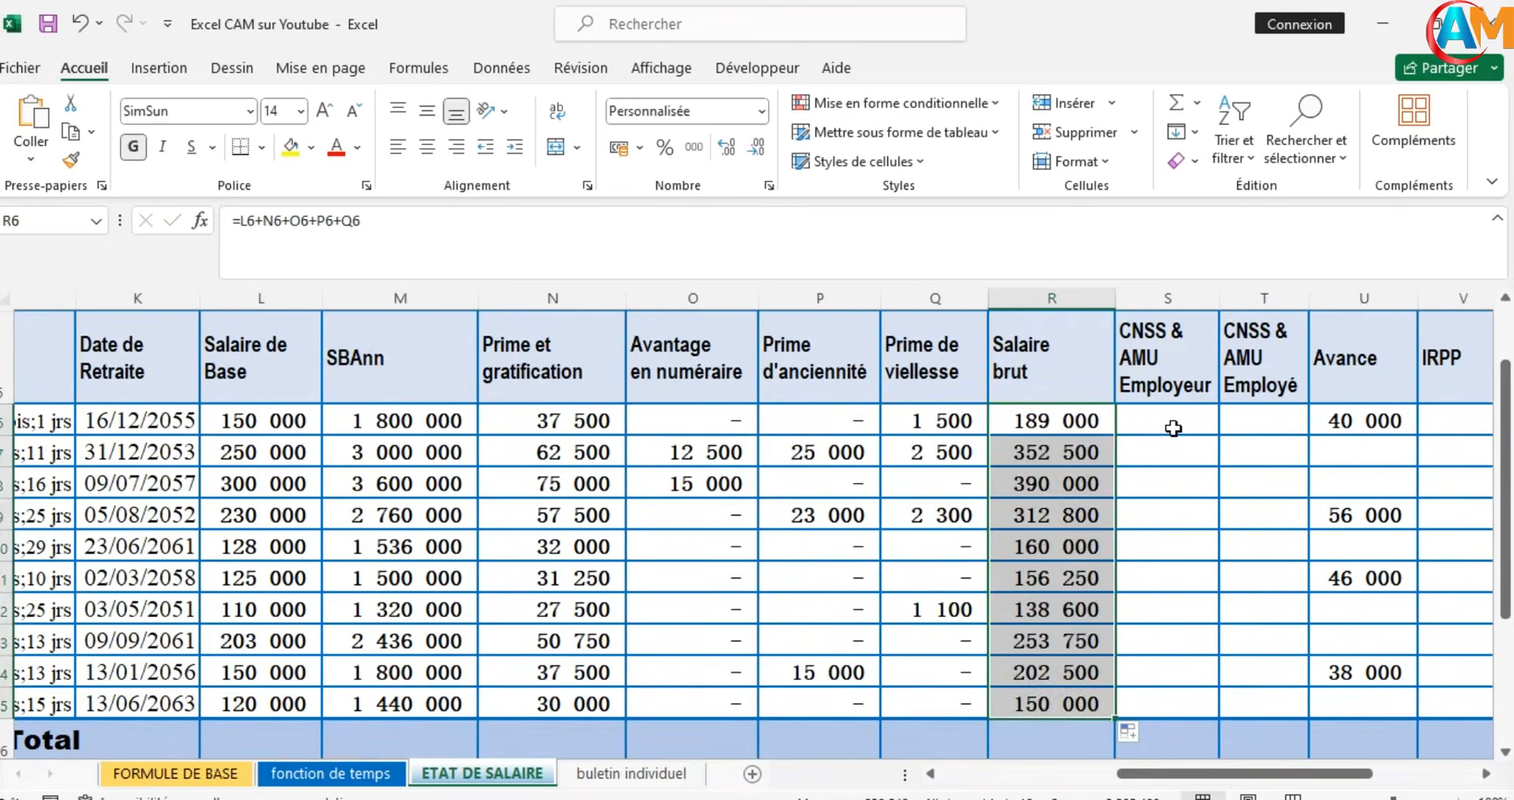
Enter the formula =L6*22,5/100 in S6 under CNSS & AMU Employeur
left_click(1173, 428)
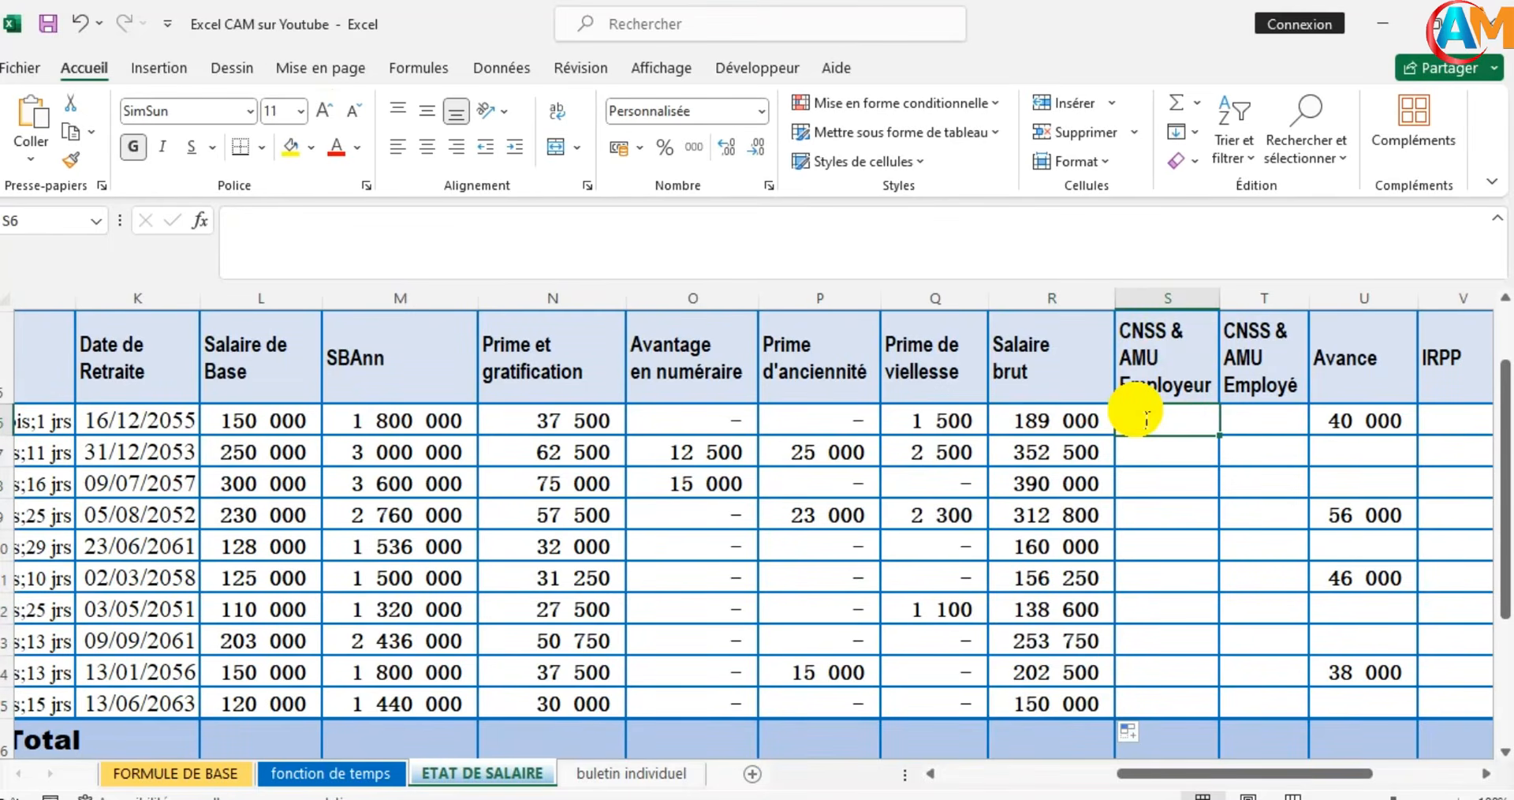
type("=")
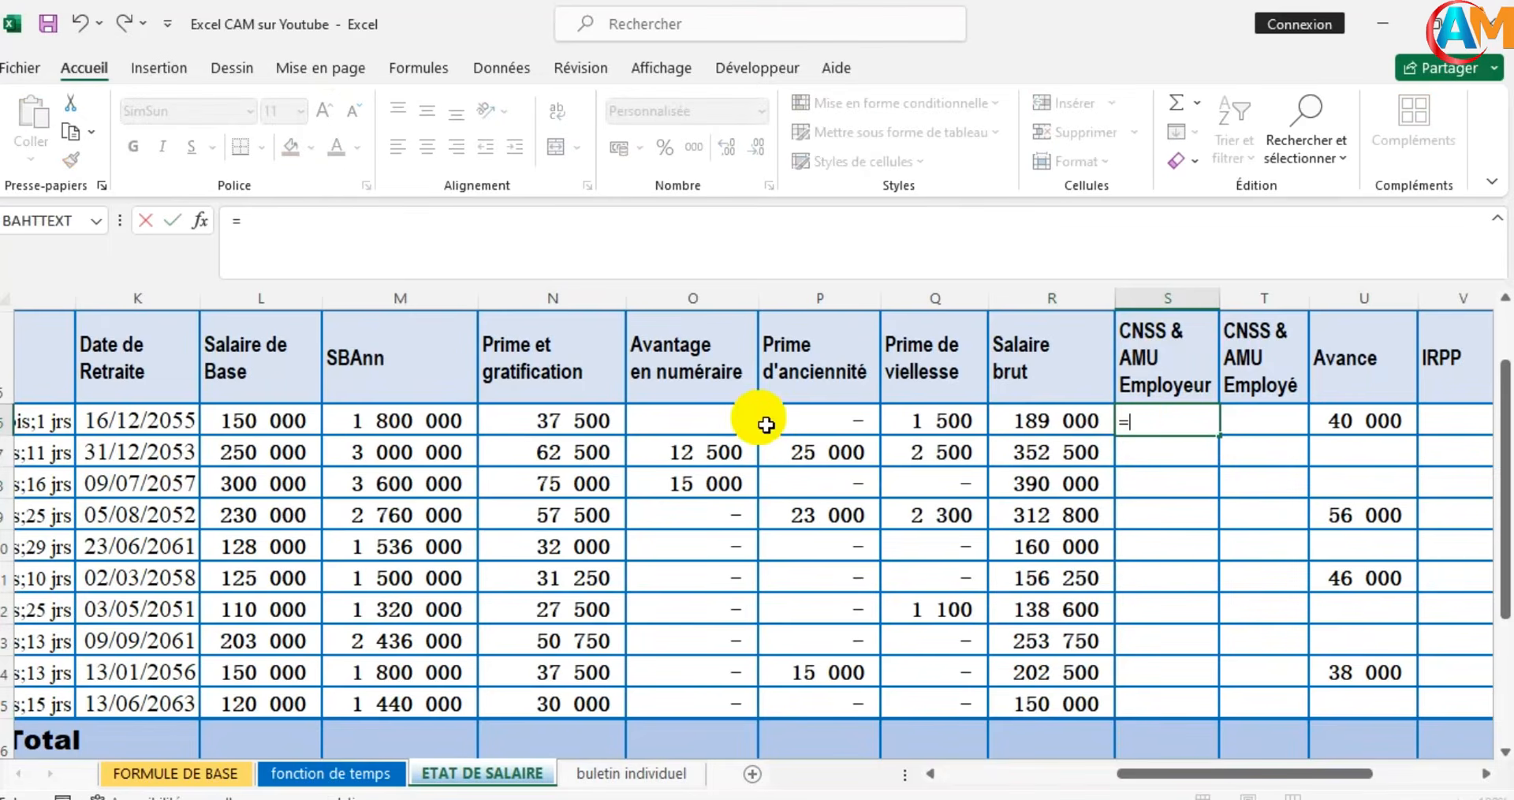
left_click(260, 441)
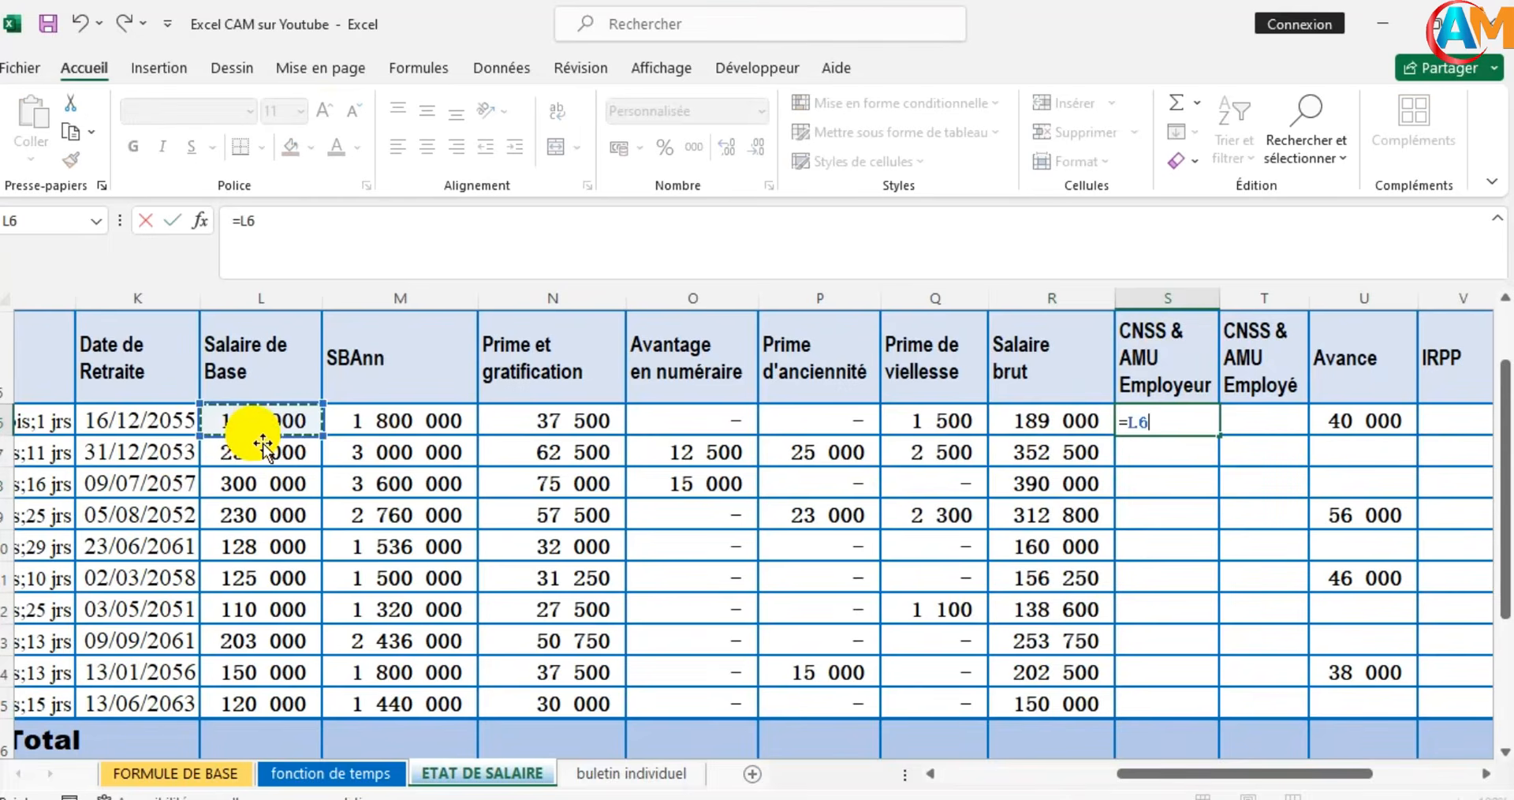
type("*2")
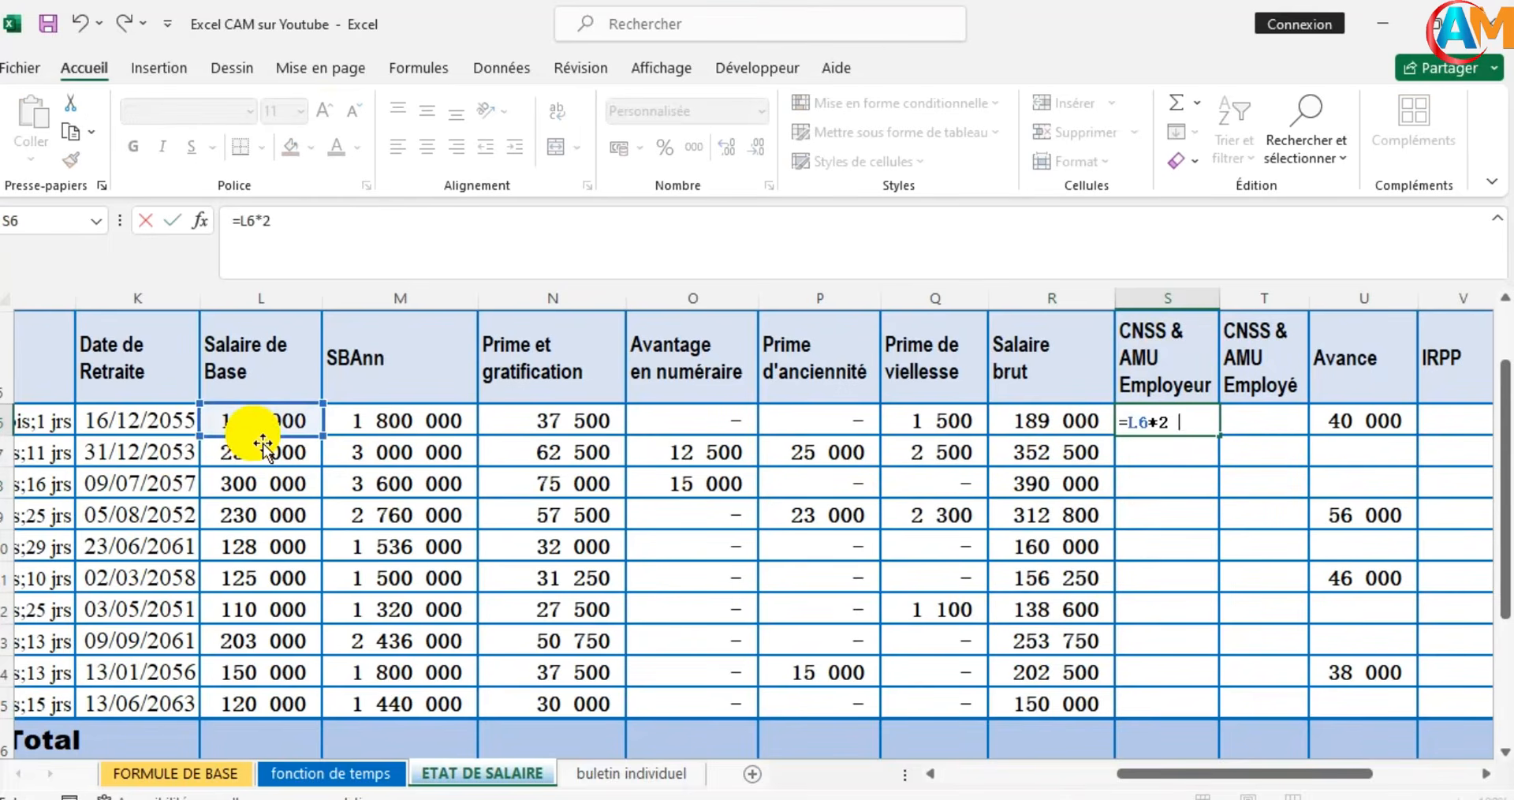
type("2,5/100")
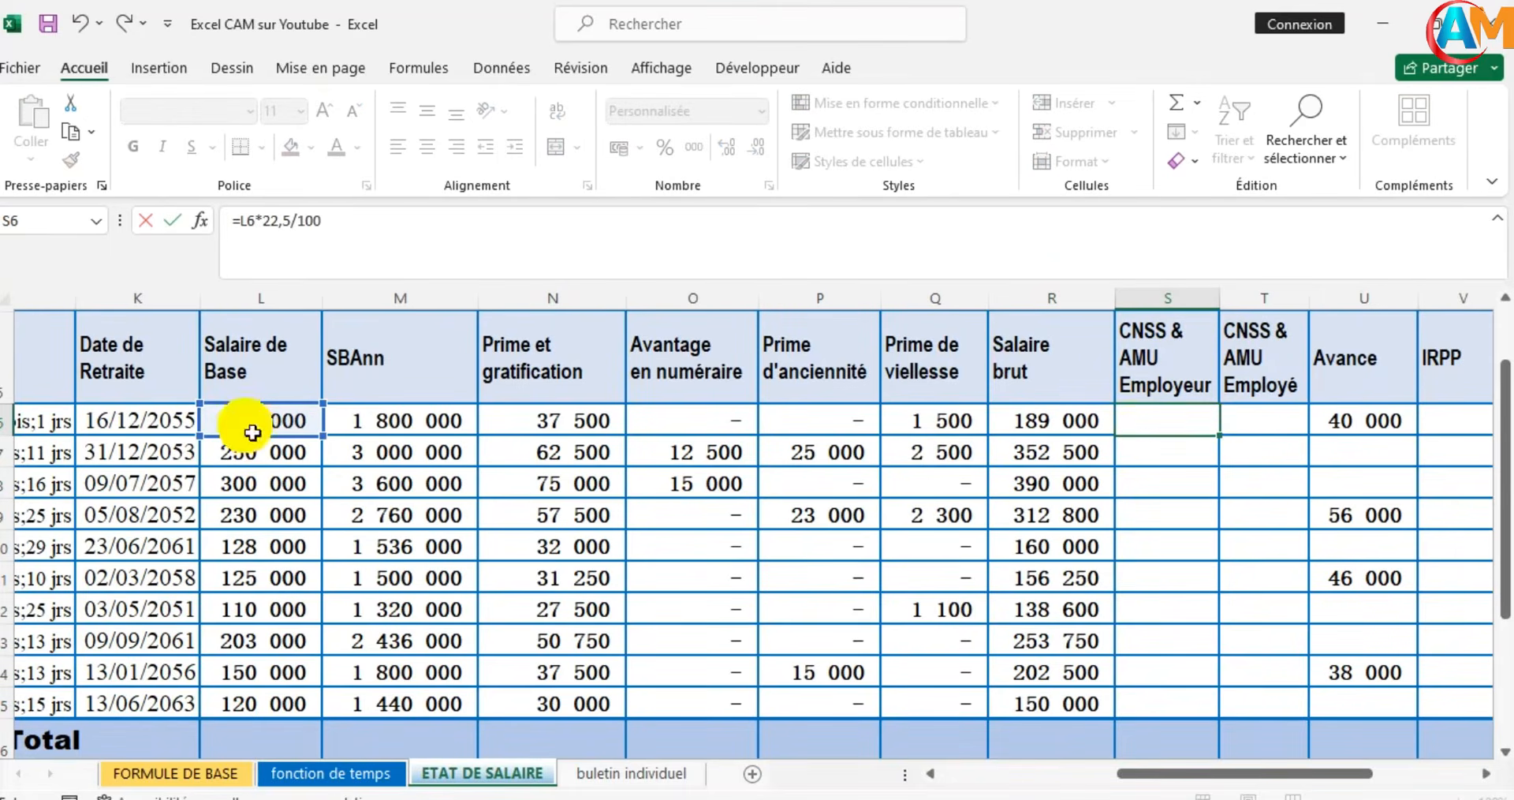
key("Return")
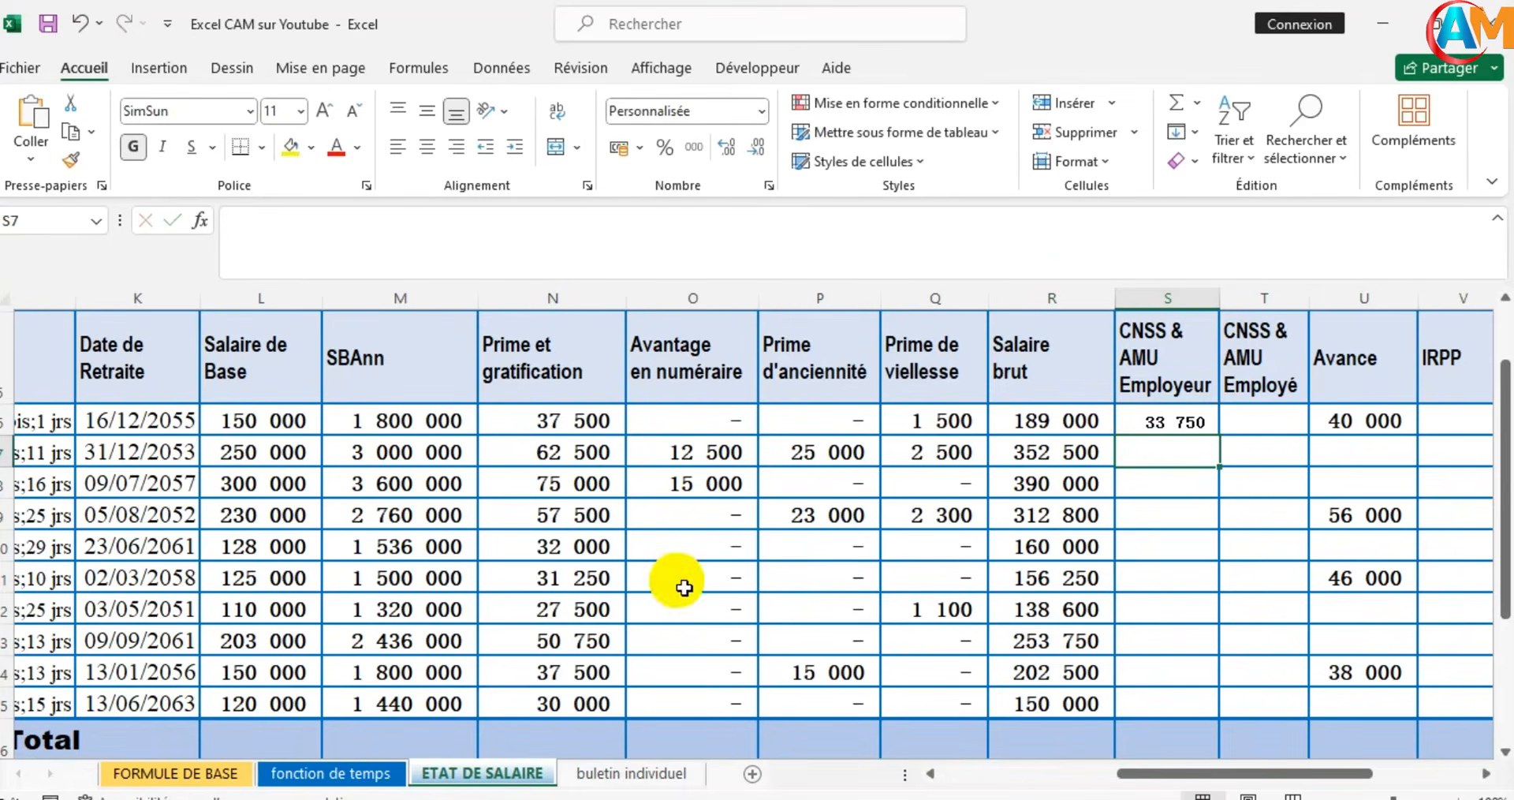
Widen column S and copy the S6 formula down through S15
left_click(1163, 423)
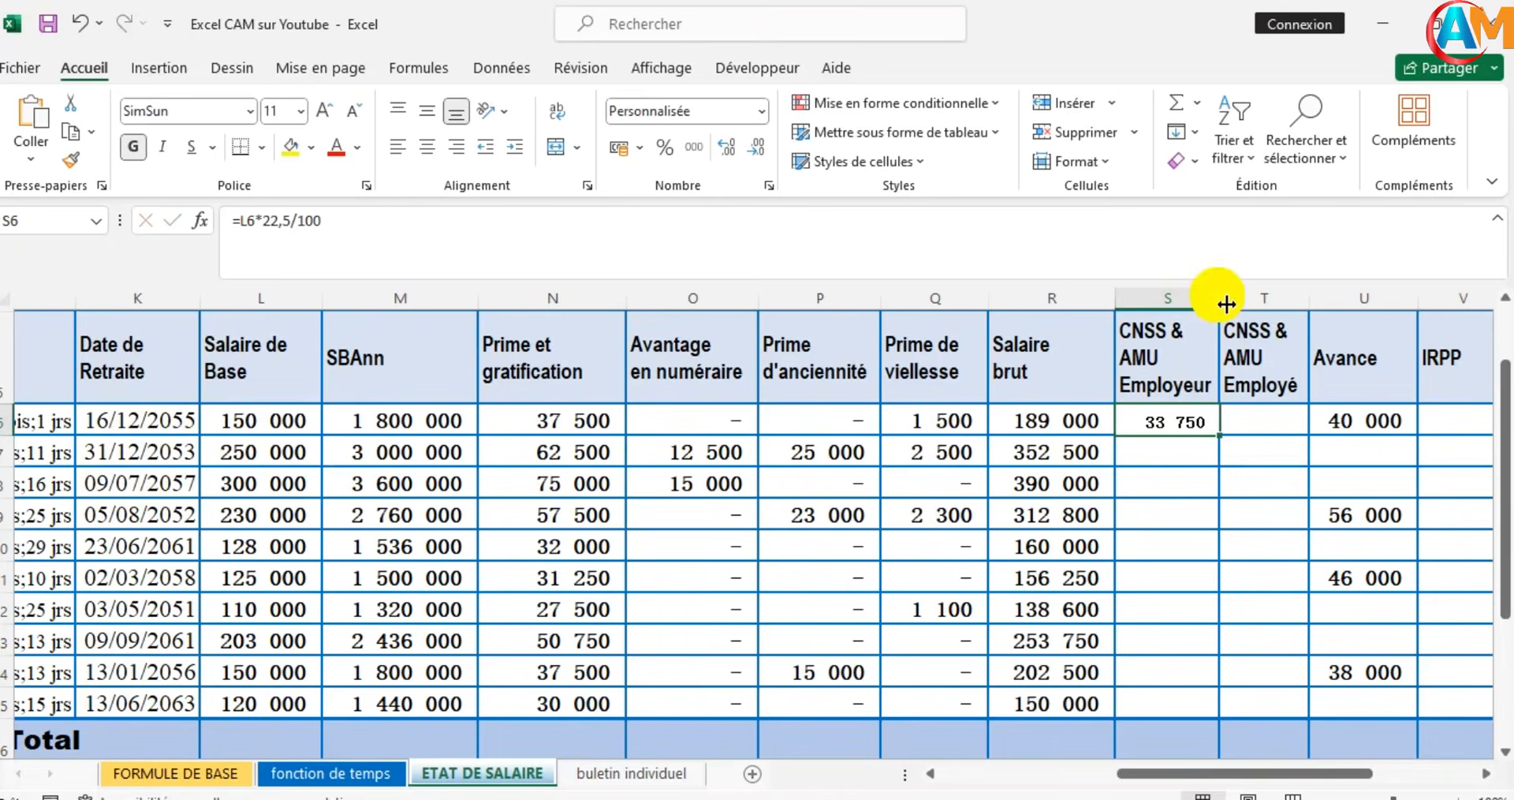
left_click_drag(1227, 304, 1243, 302)
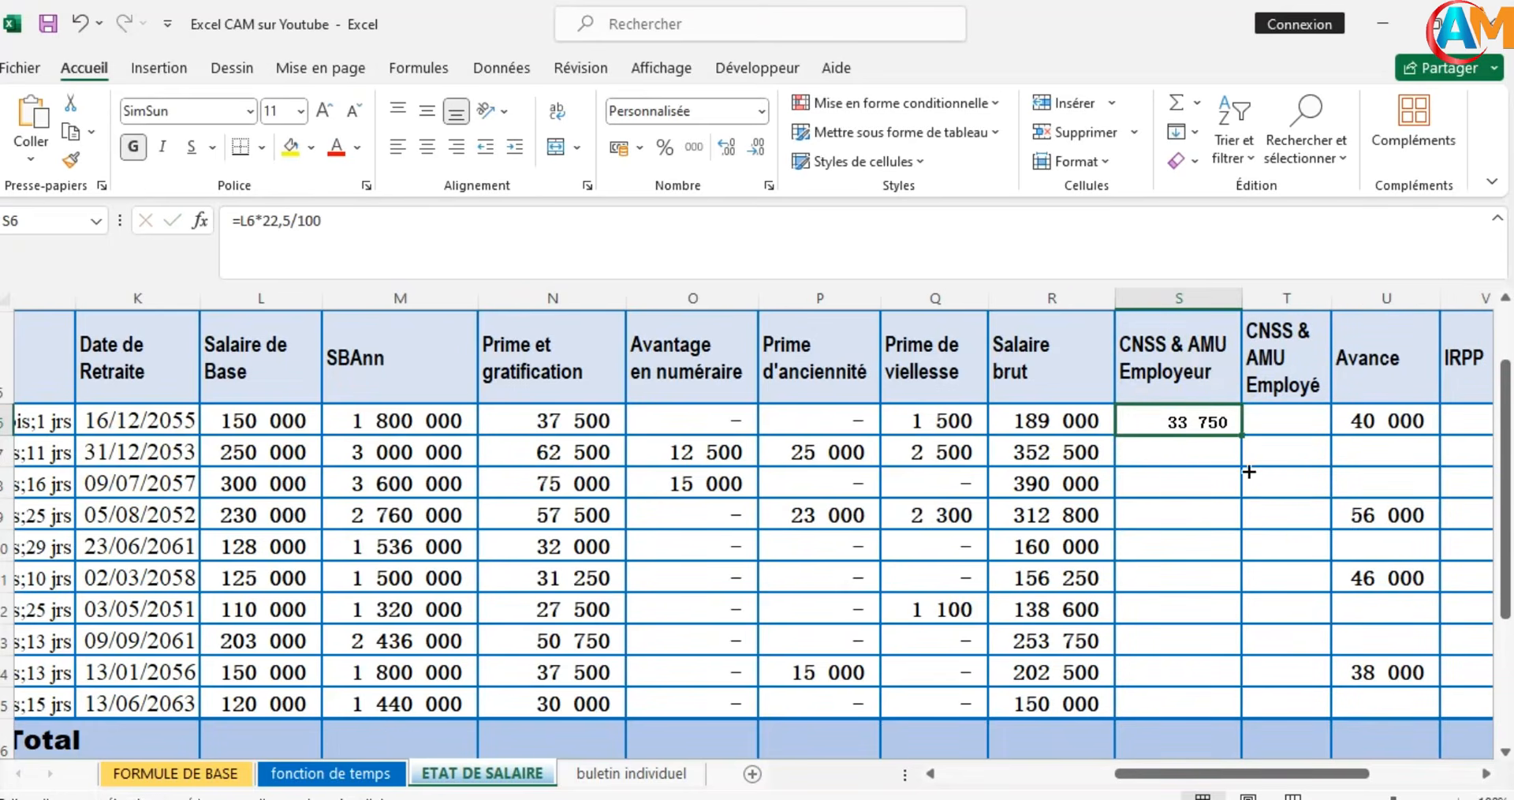
left_click_drag(1249, 470, 1253, 714)
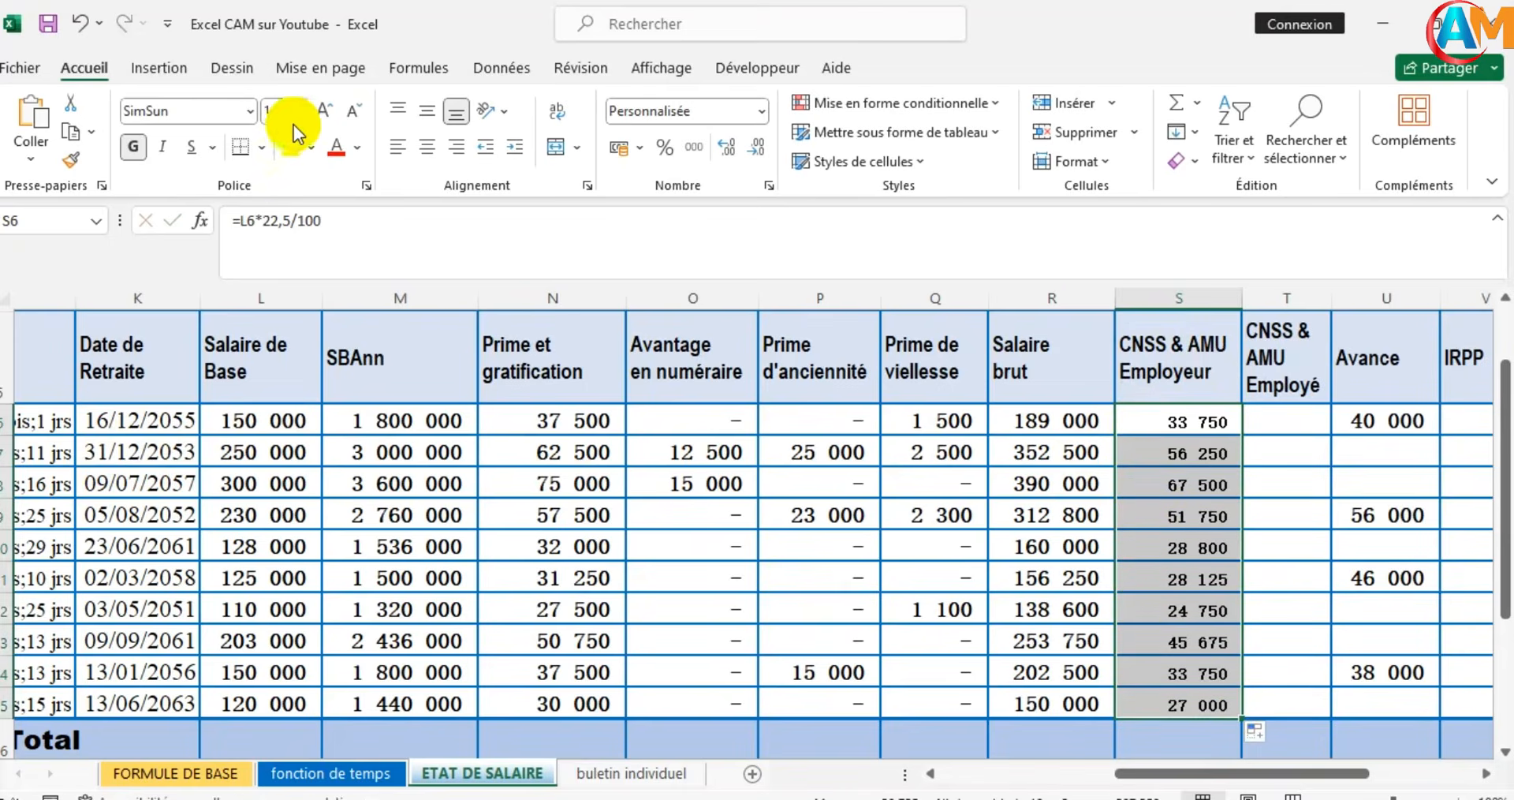
Increase the font size of the employer contribution amounts in S6:S15 to 14
left_click(329, 107)
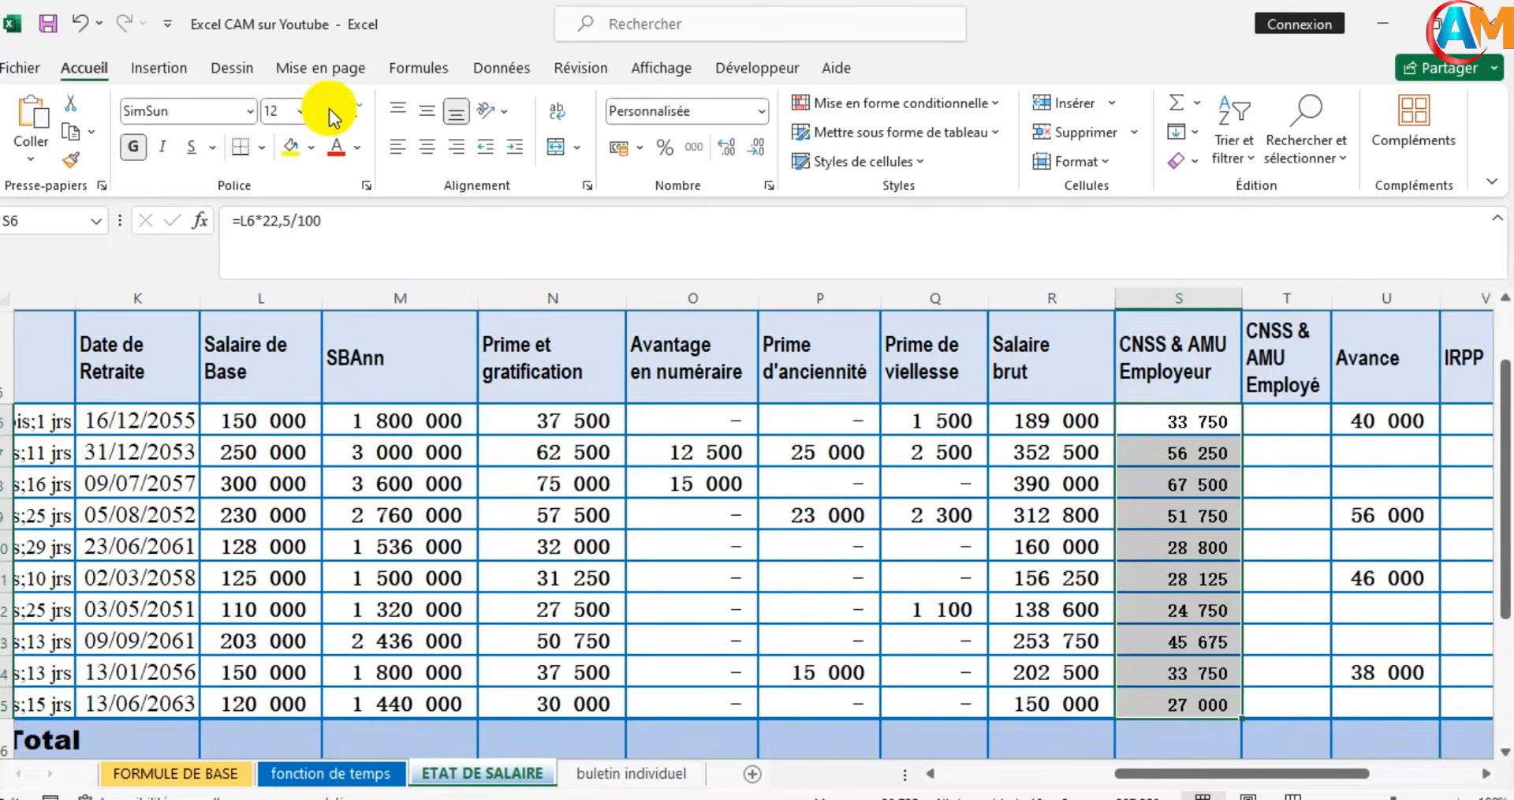
left_click(329, 107)
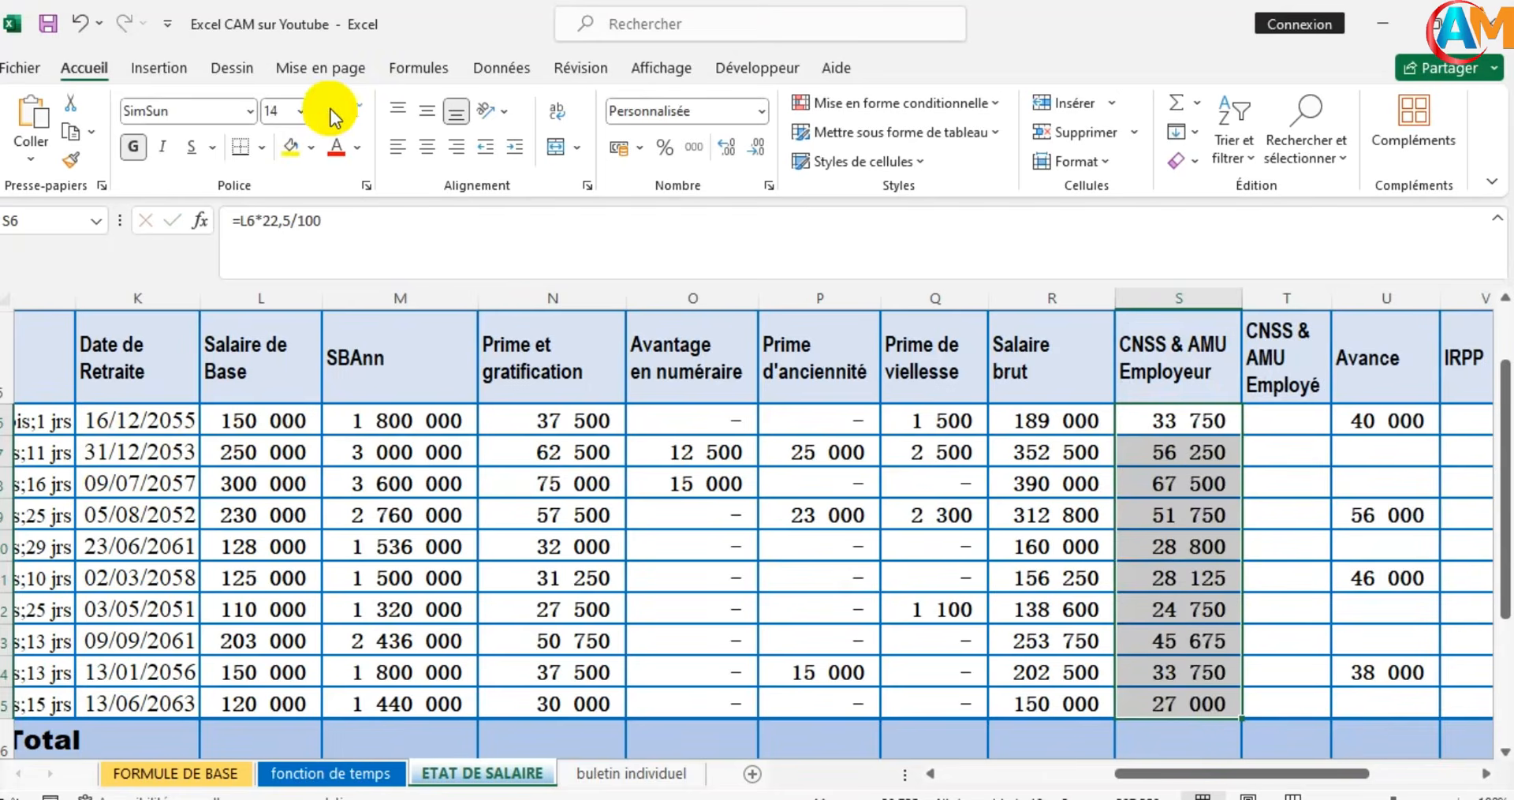
left_click(1318, 543)
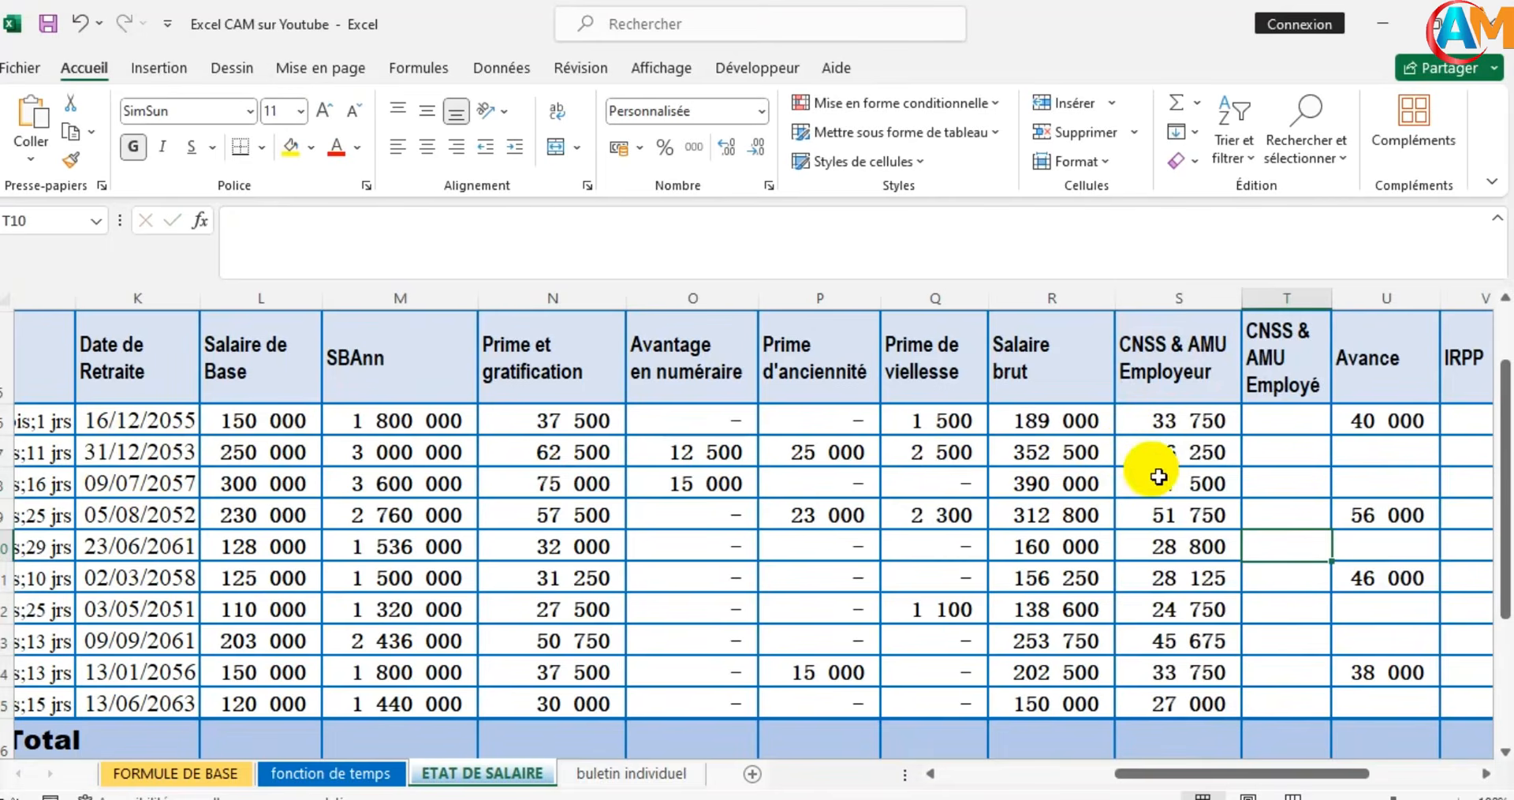
Widen column T and enter the formula =L6*9/100 in T6 under CNSS & AMU Employé
left_click_drag(1365, 305, 1368, 305)
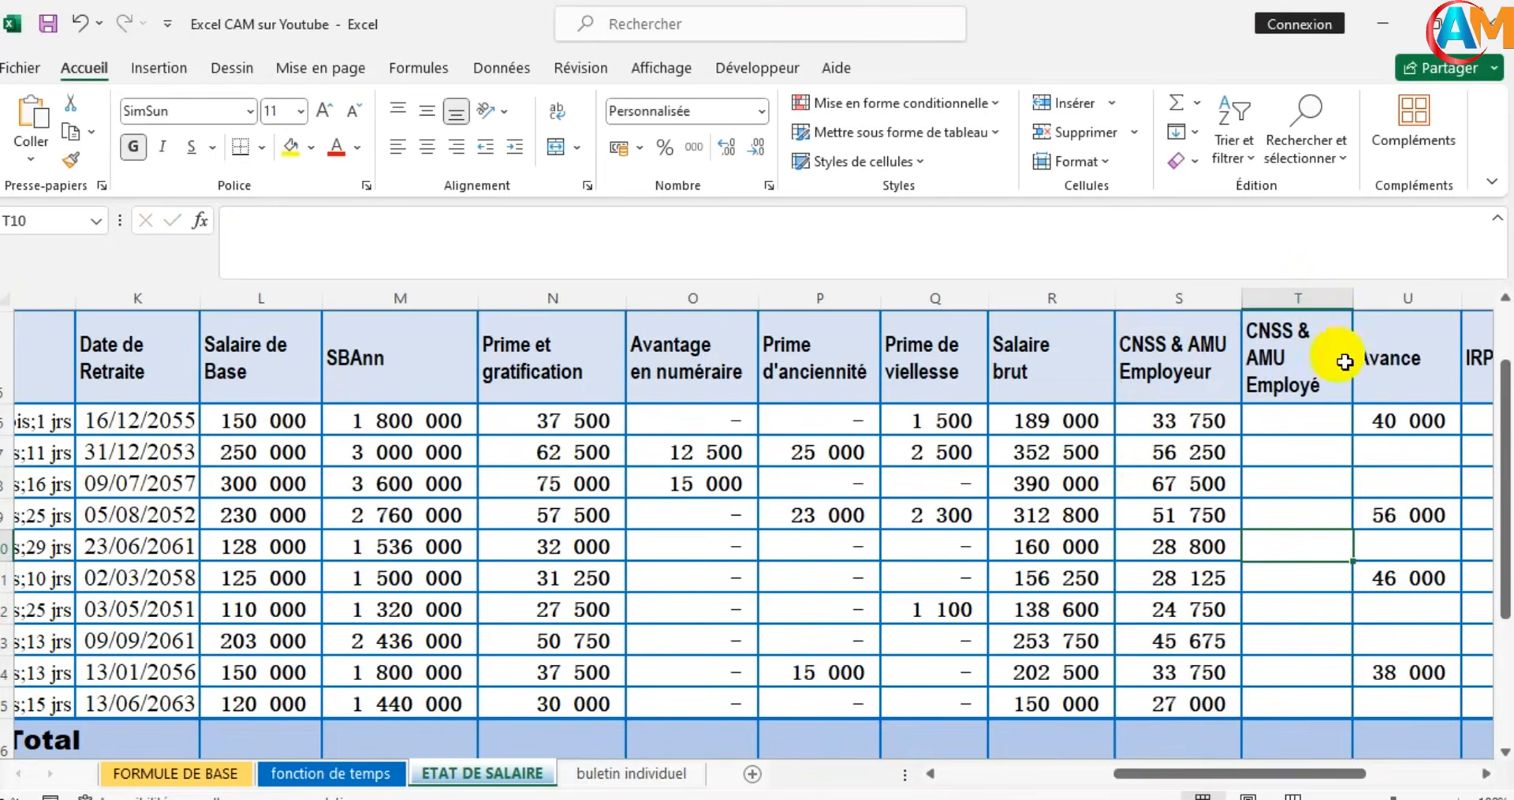
left_click(1278, 426)
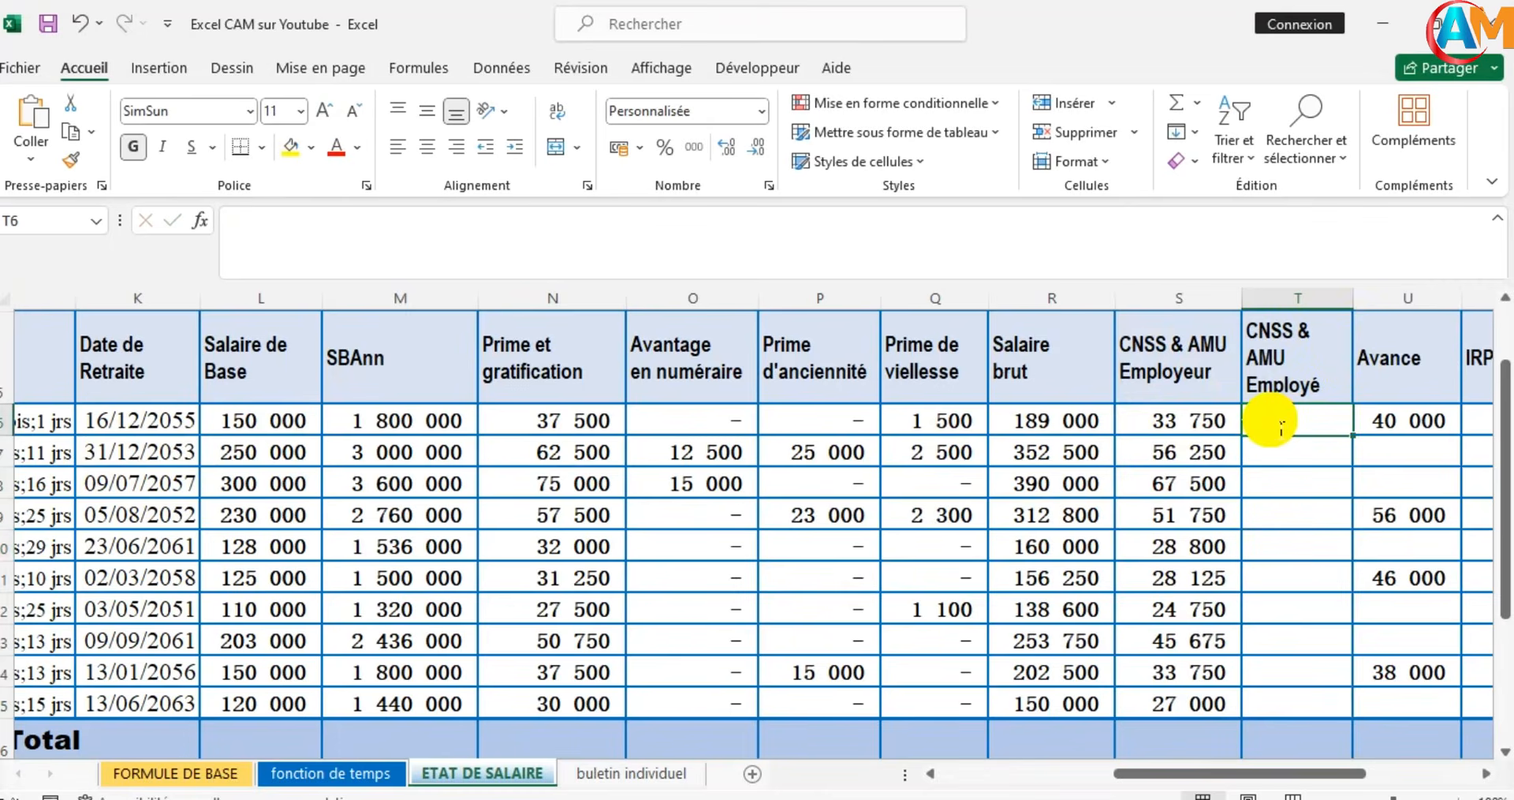
type("=")
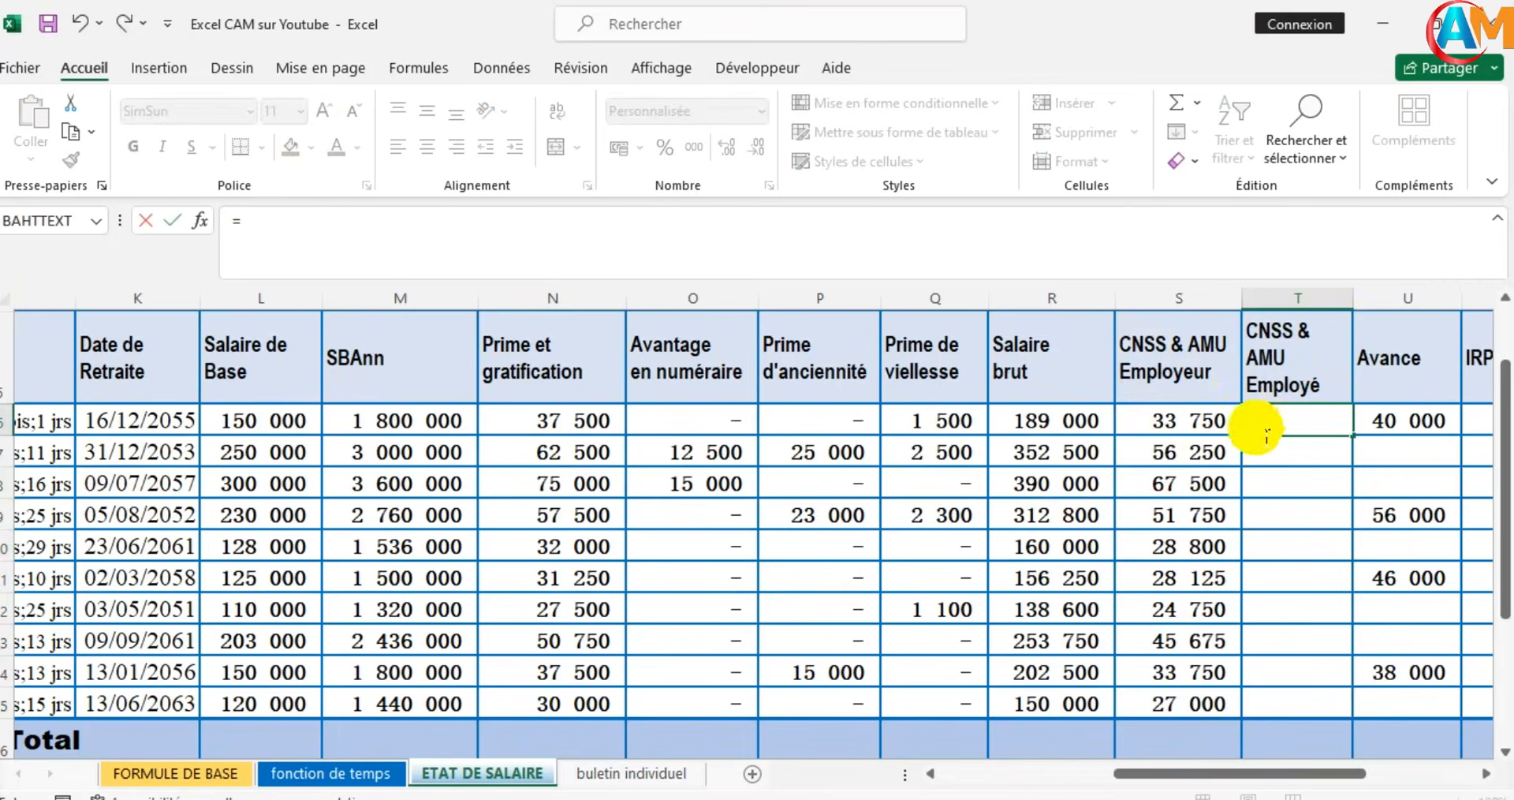
left_click(287, 426)
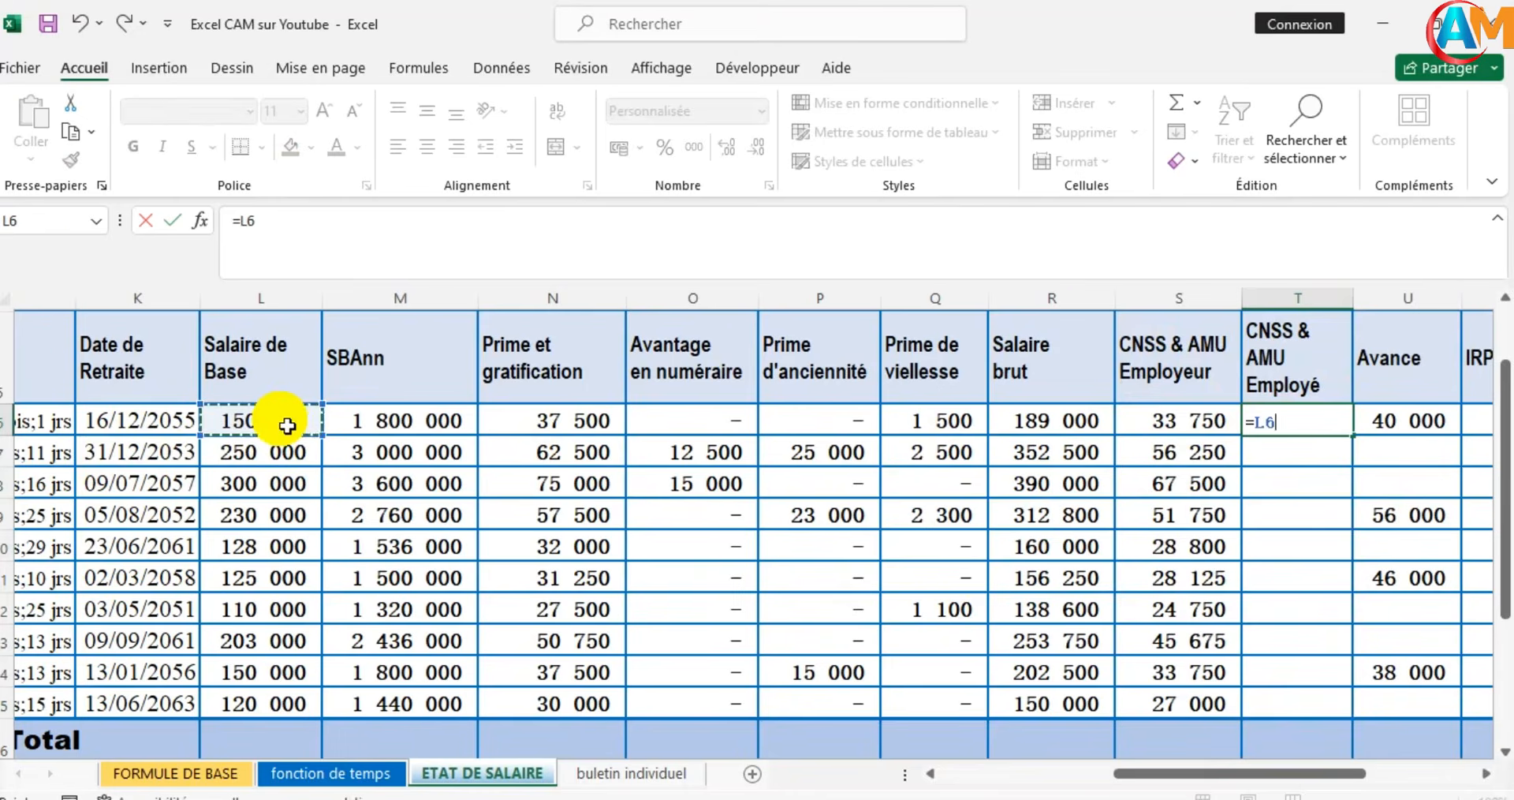
type("*")
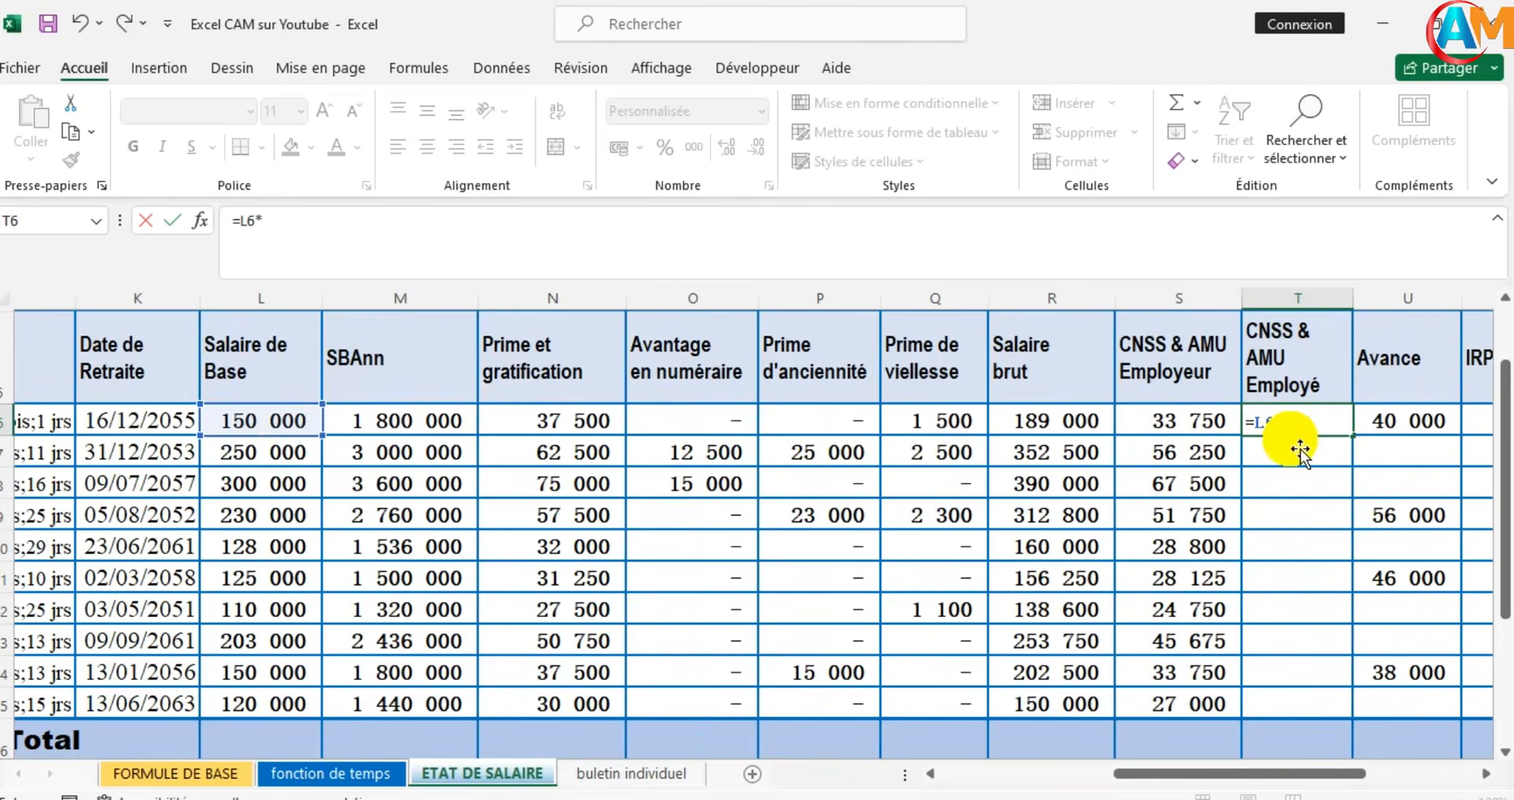
type("9/100")
key("ctrl+Return")
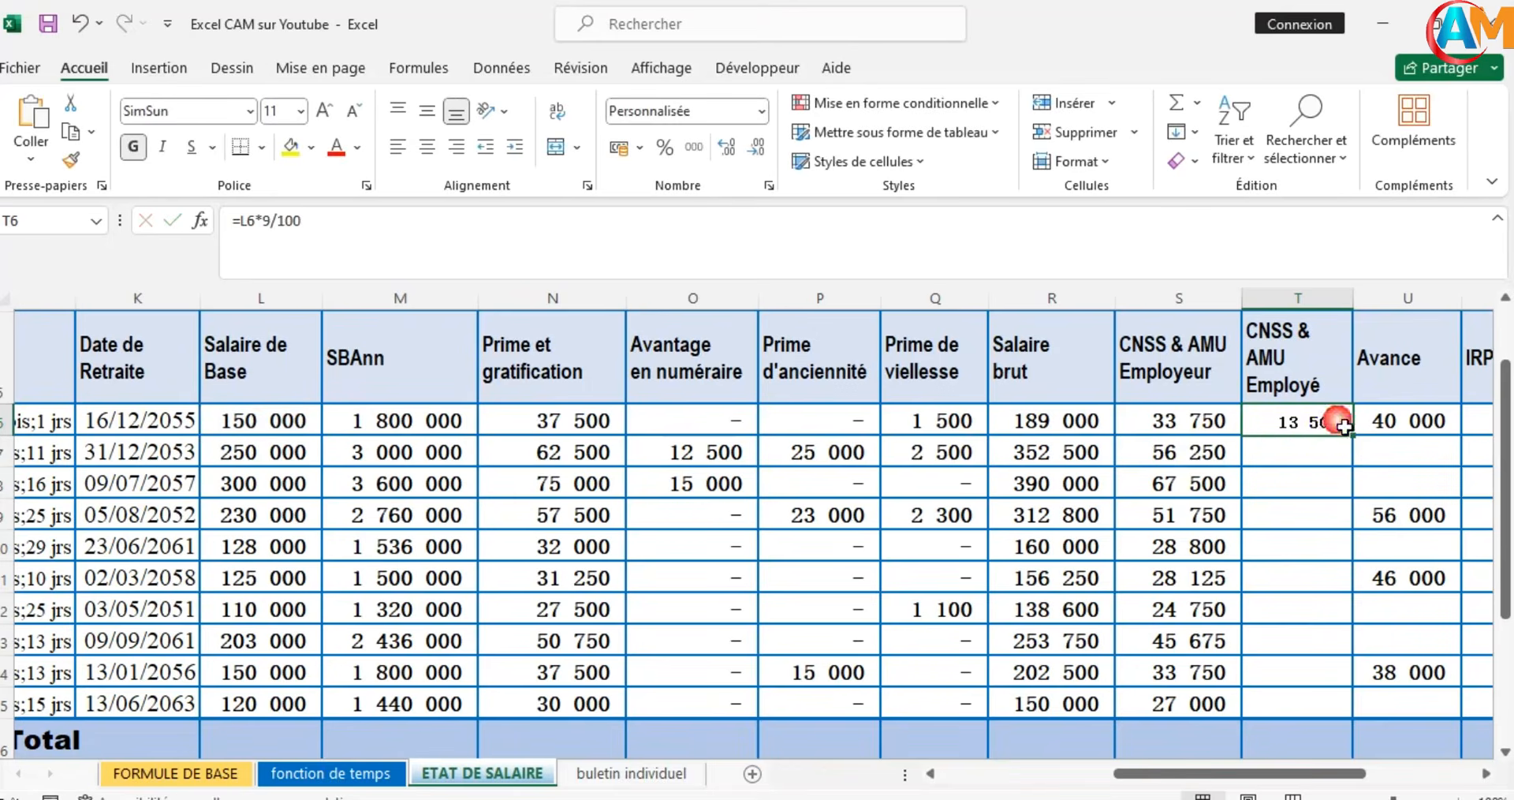
Copy the T6 formula down through T15 and set the employee contribution amounts to font size 14
left_click_drag(1351, 435, 1341, 707)
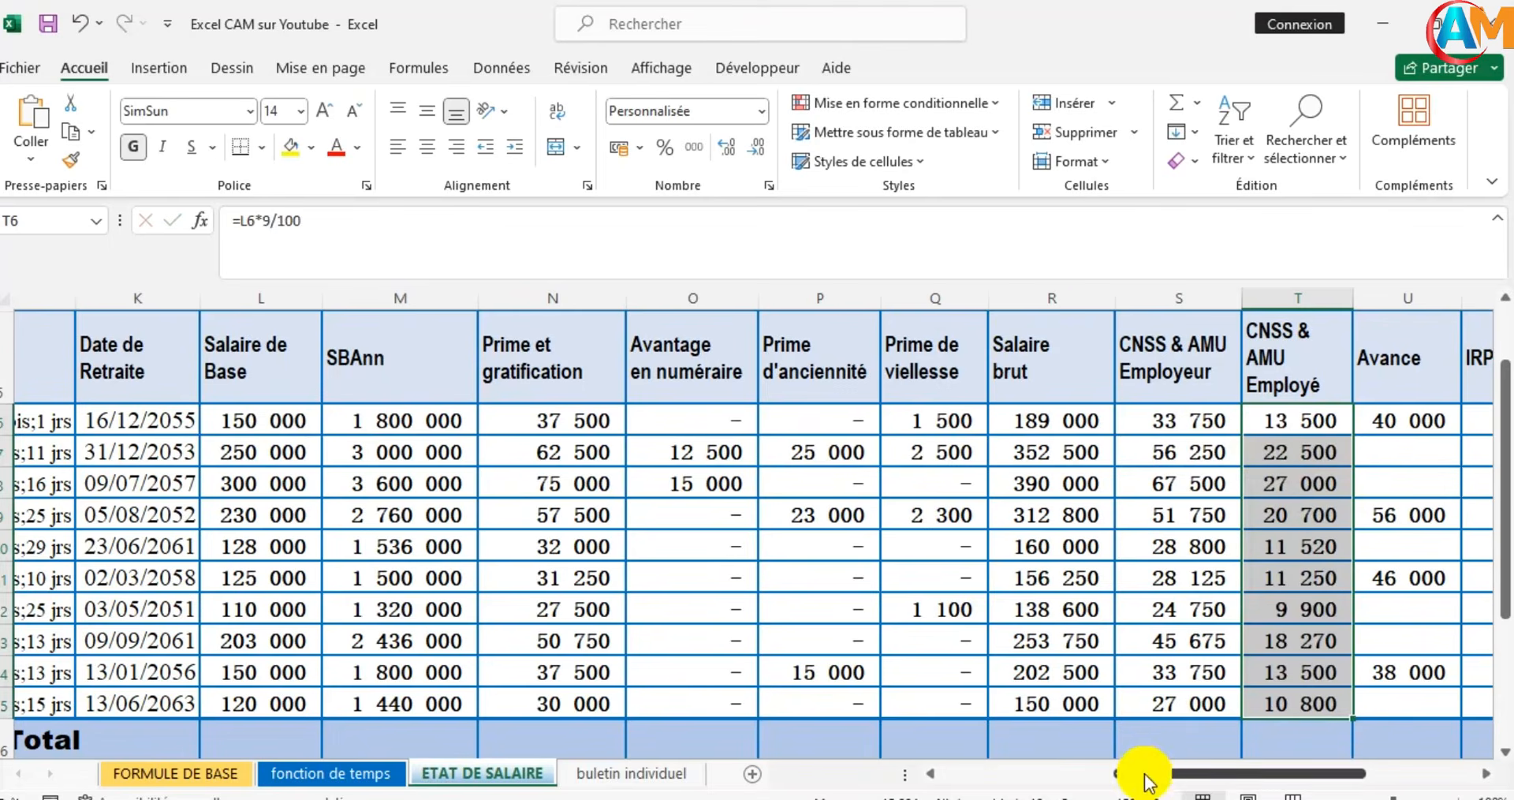
left_click_drag(1148, 781, 1260, 771)
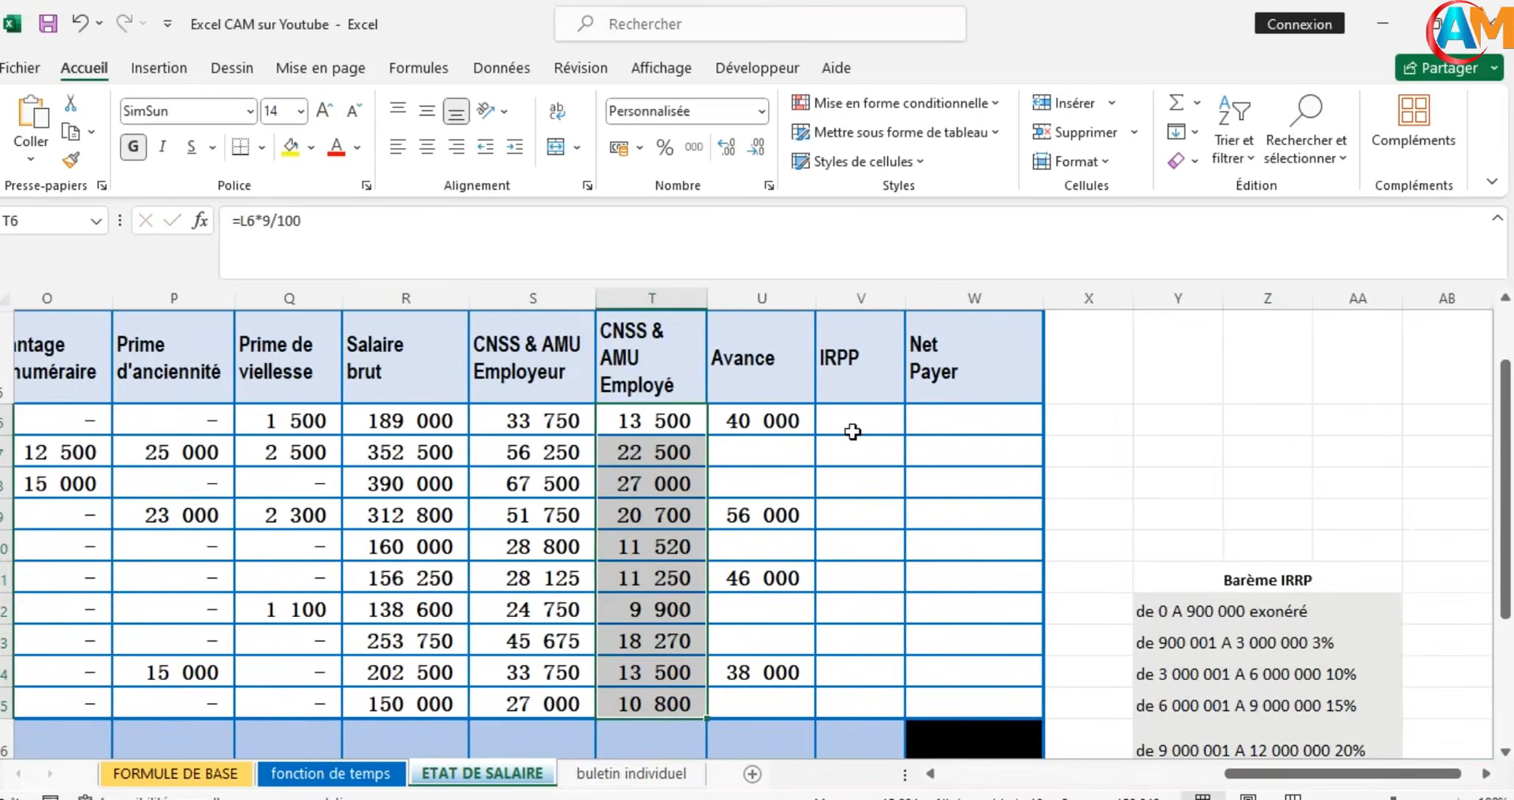
left_click(744, 707)
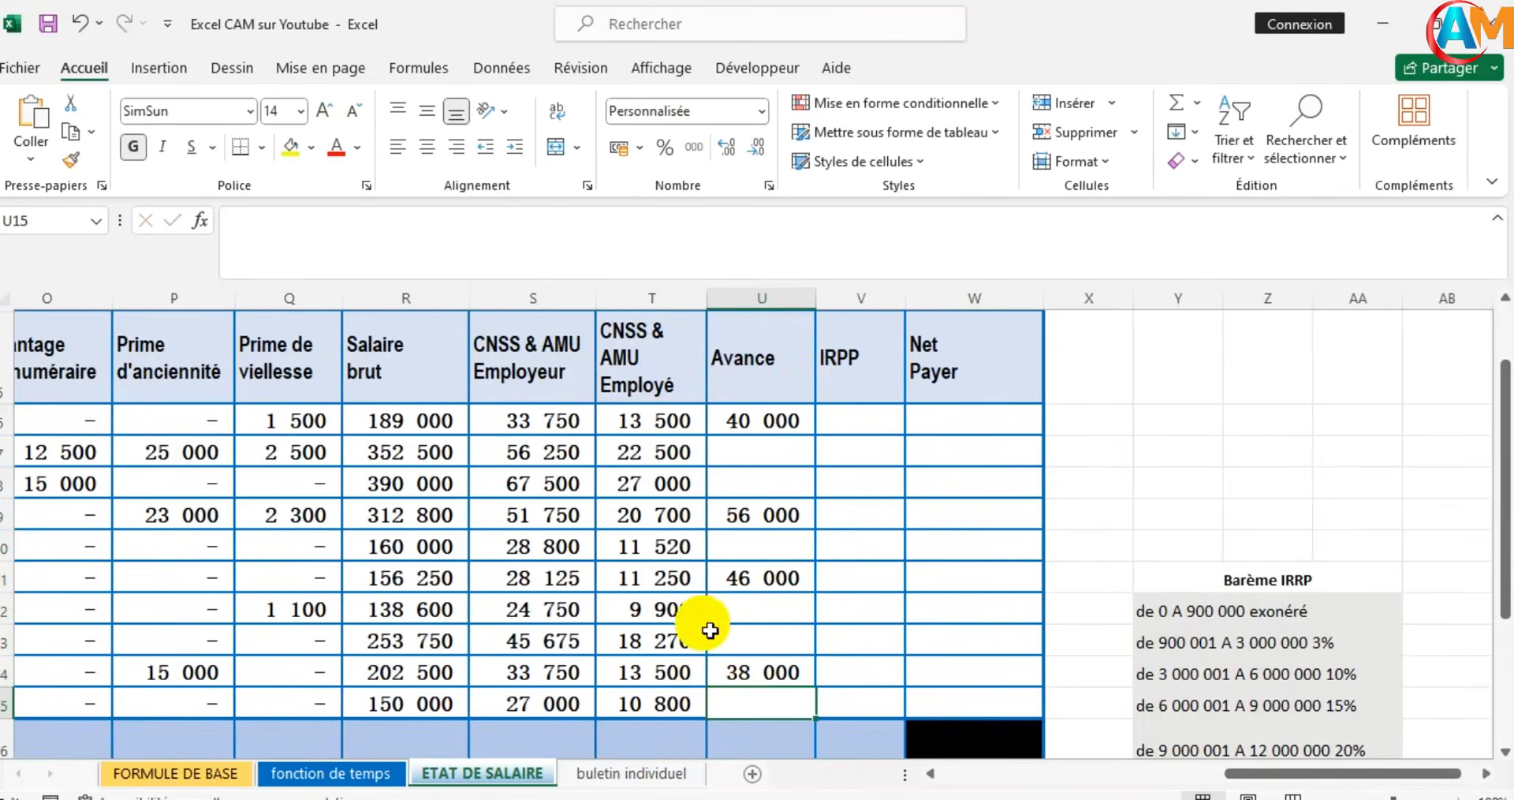
Enter the formula =R6-T6-U6-V6 in W6 under Net Payer and copy it down through W15
left_click(985, 429)
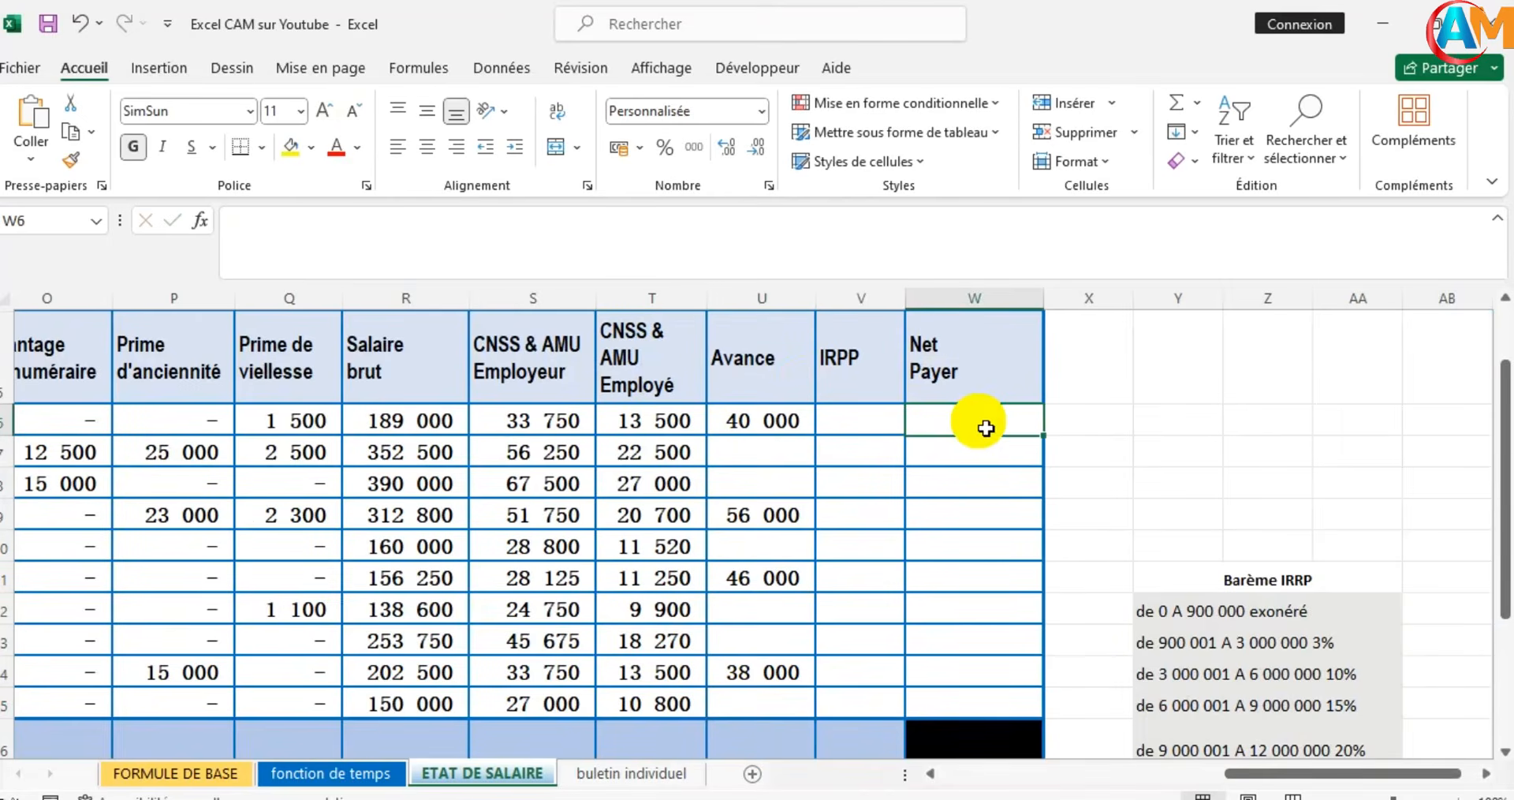
type("=")
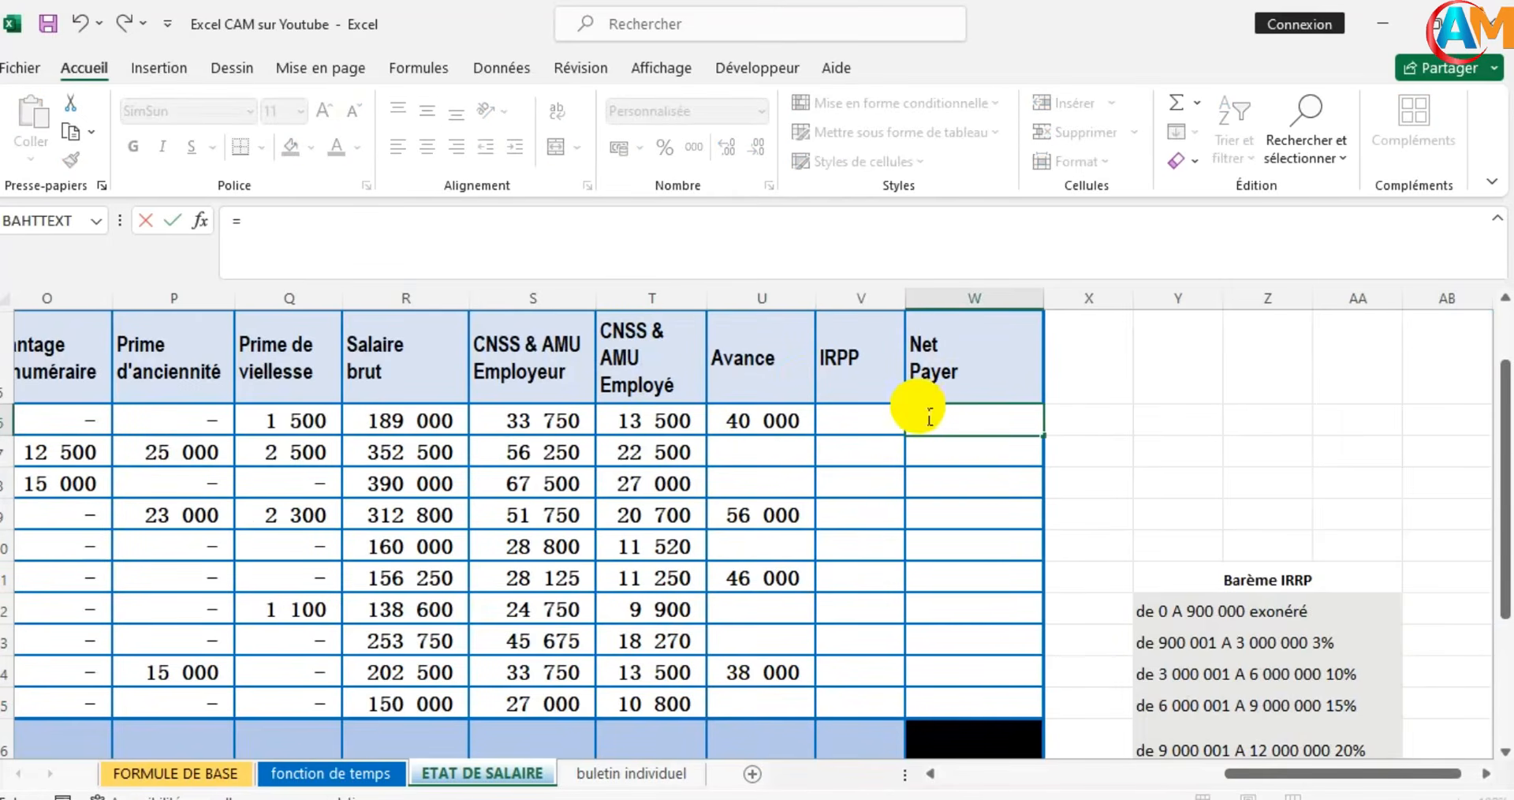
type("R6-T6-U6-")
left_click(864, 426)
key("Return")
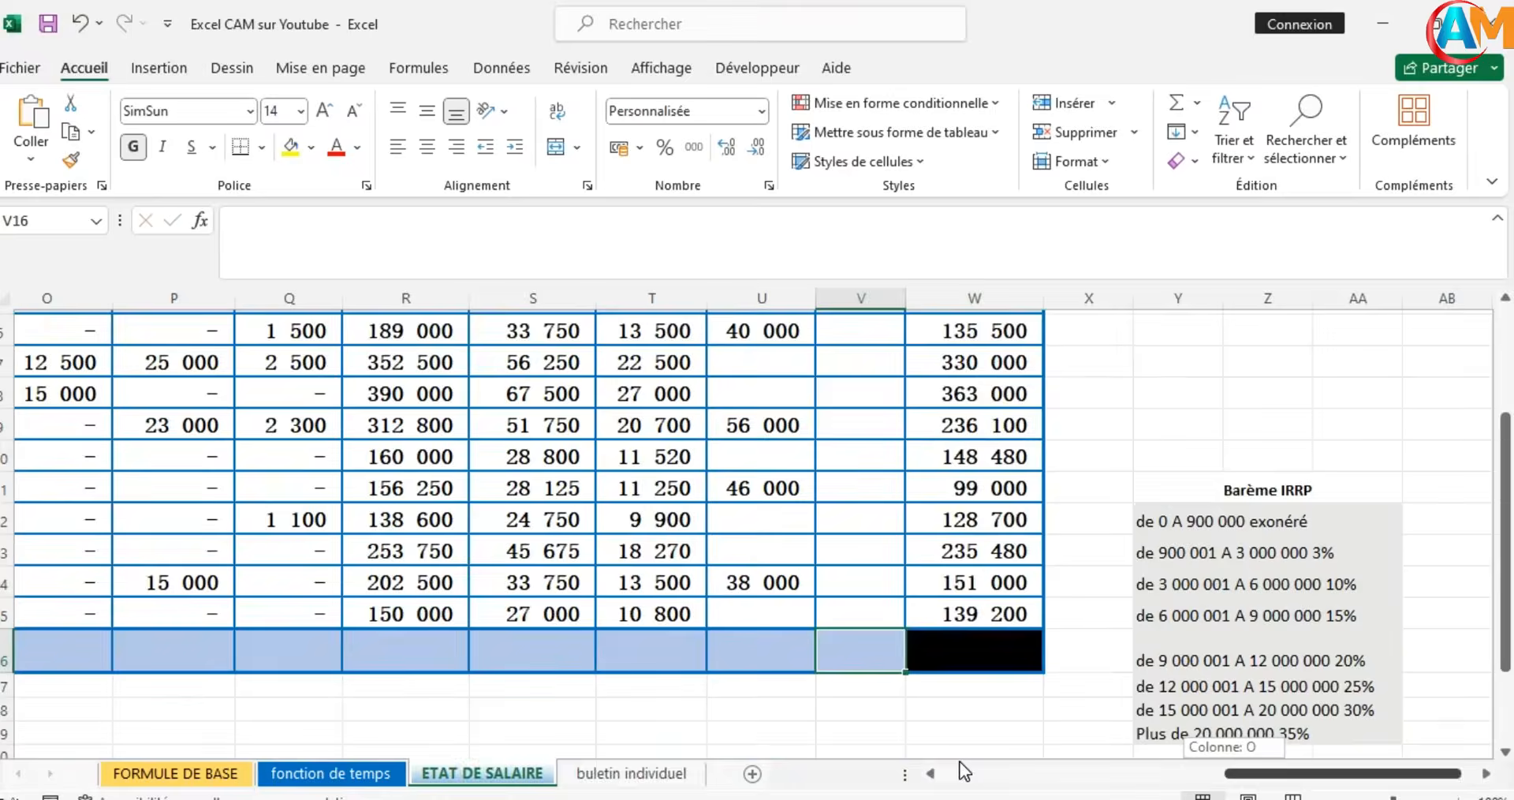
Sum L6:L15 in the Total row at L16 with SOMME and copy the formula across through W16
left_click_drag(962, 769, 1101, 762)
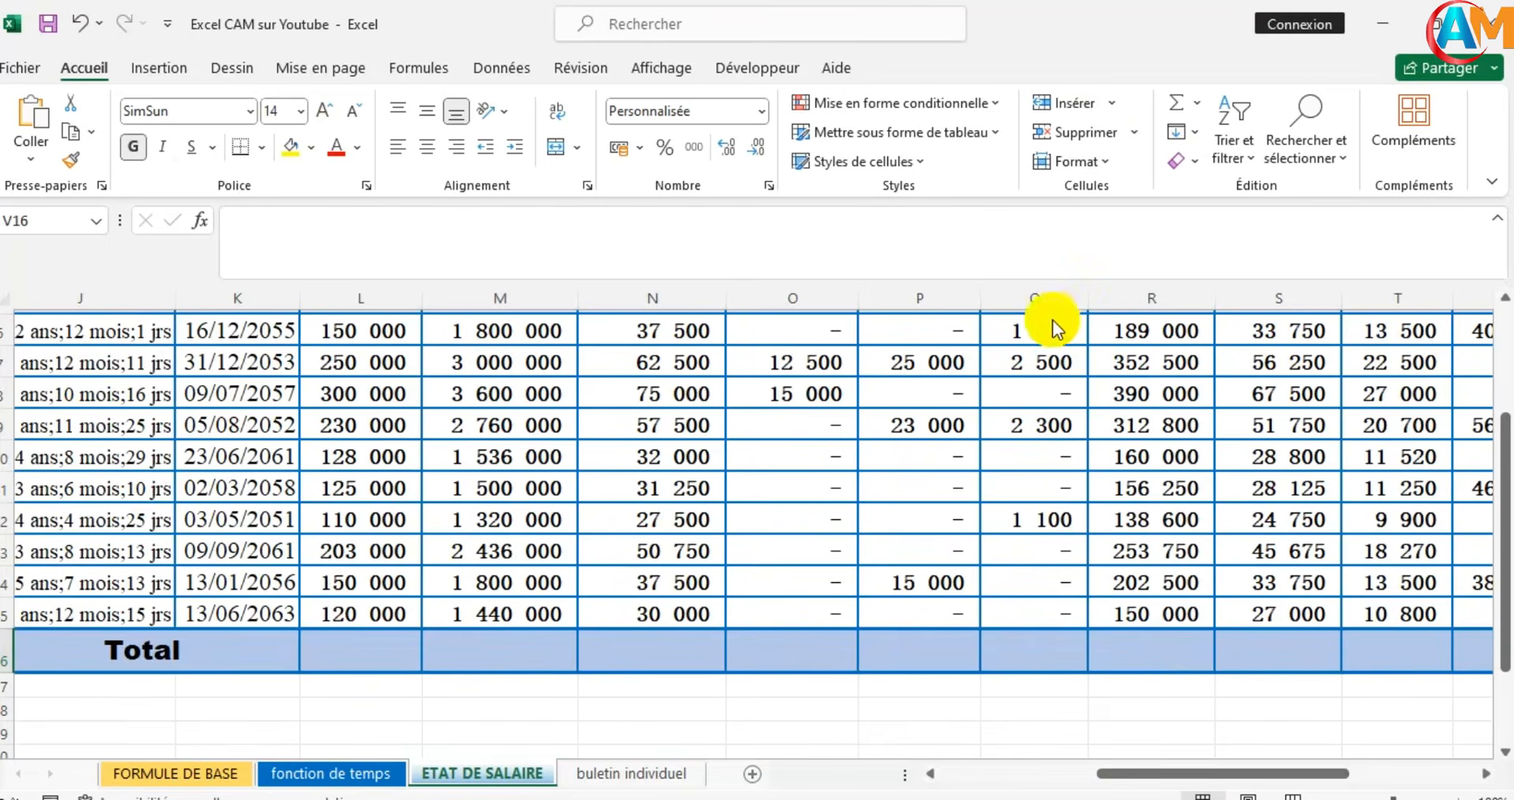
left_click(1043, 390)
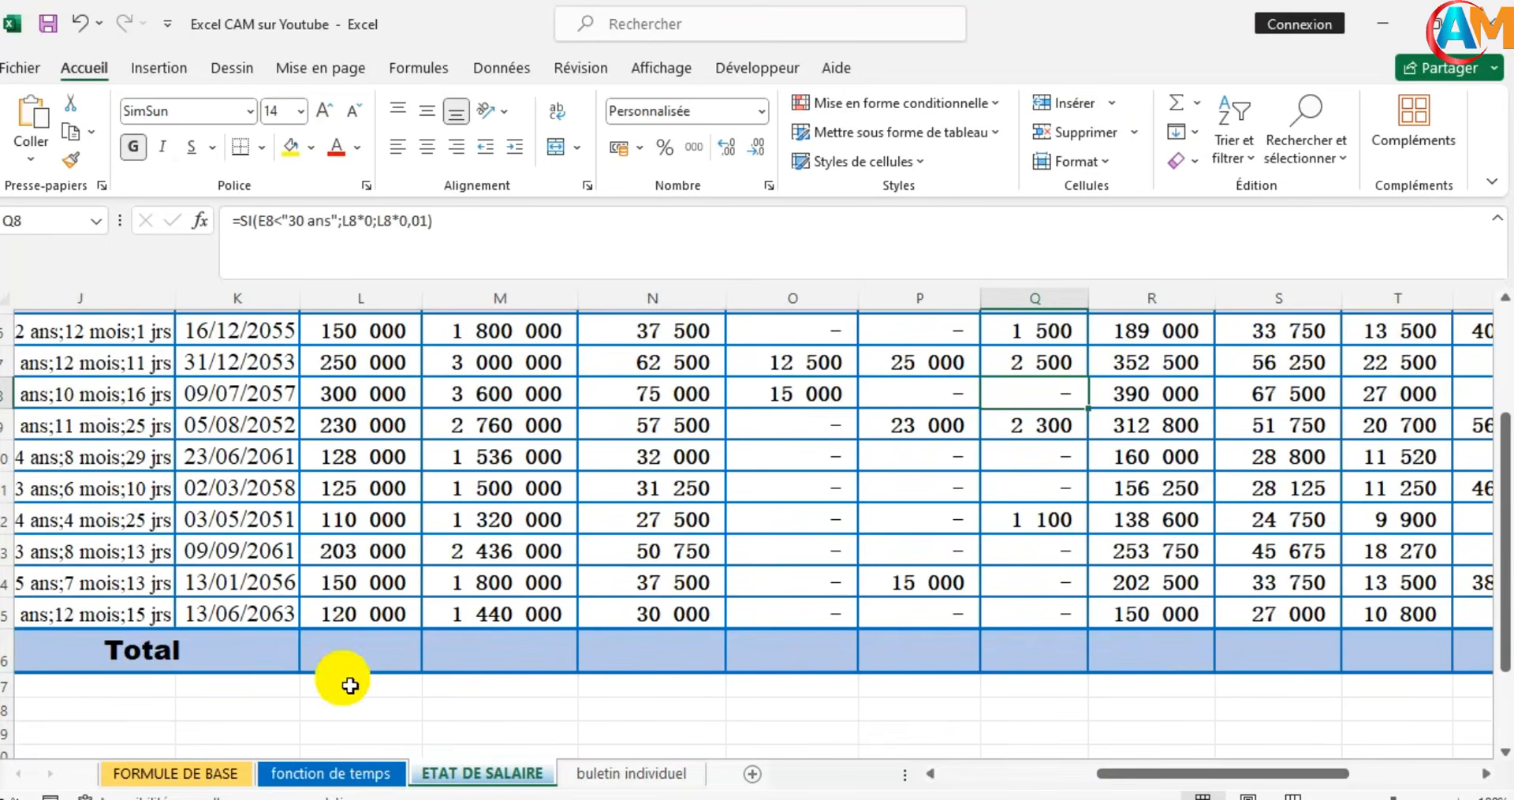
left_click(340, 656)
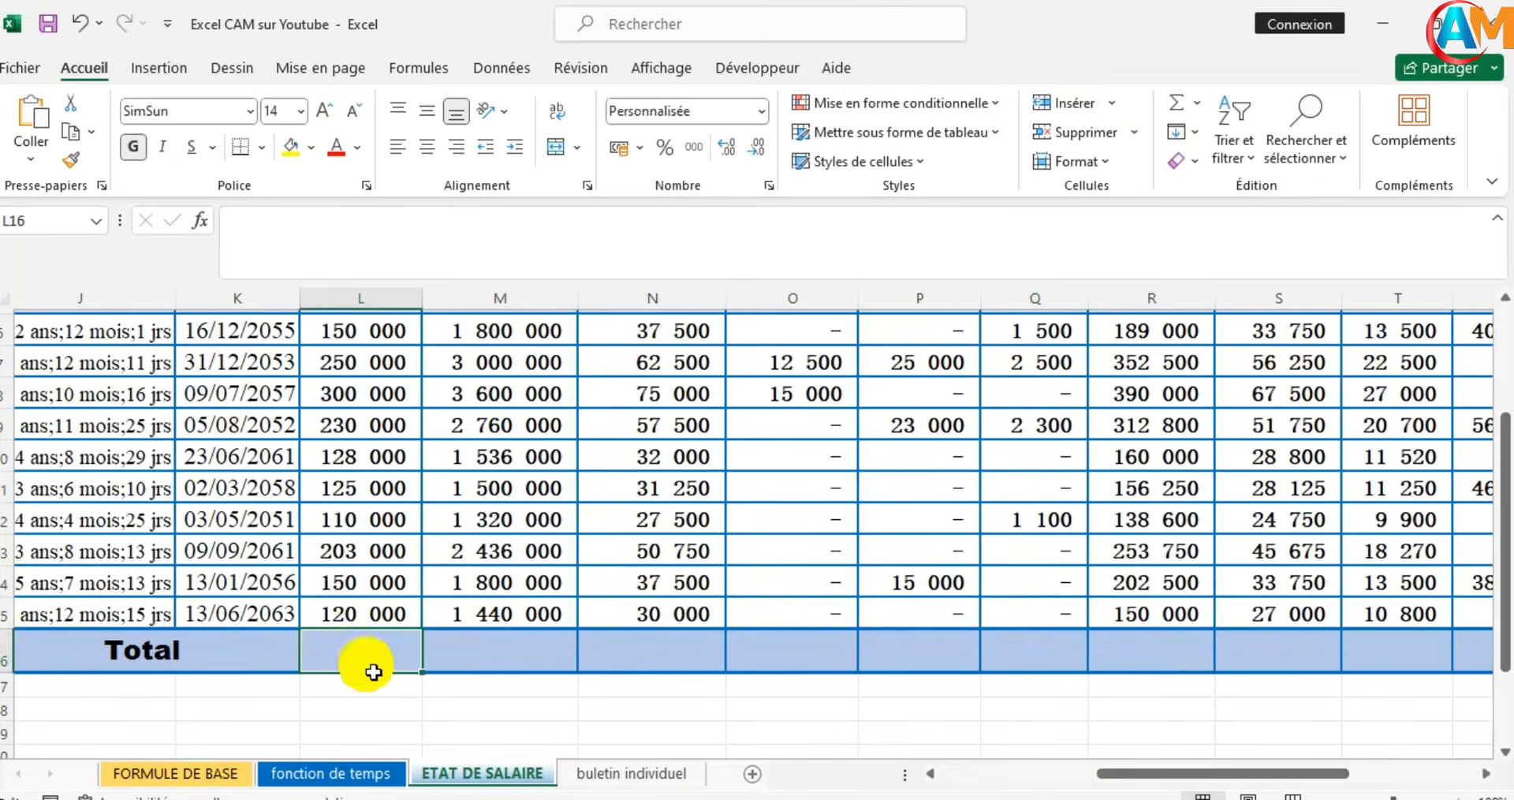
left_click(1175, 102)
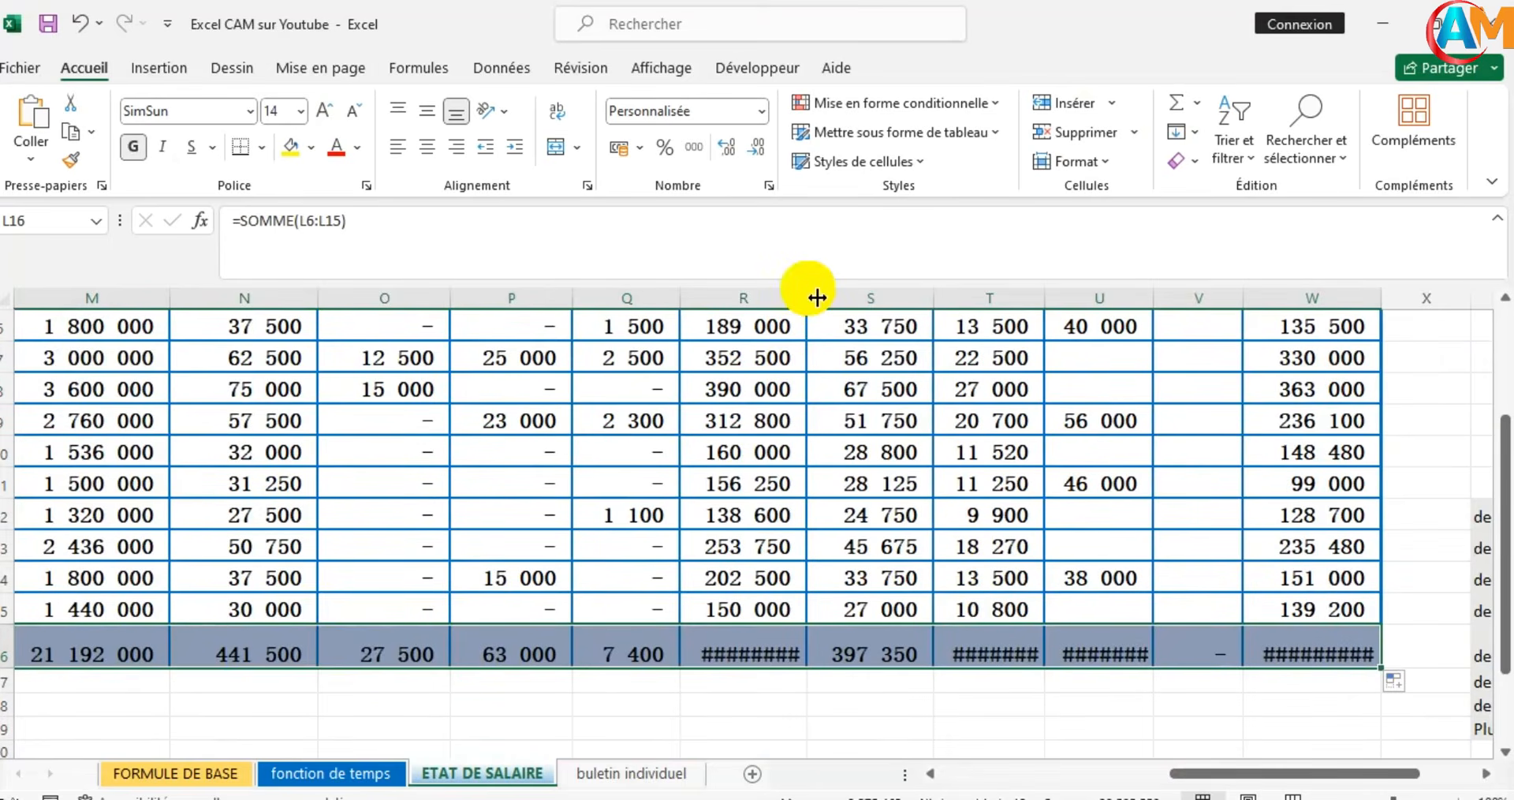
Widen columns R, T, U and W so their totals fit, and widen the IRPP column V
left_click_drag(808, 298, 836, 298)
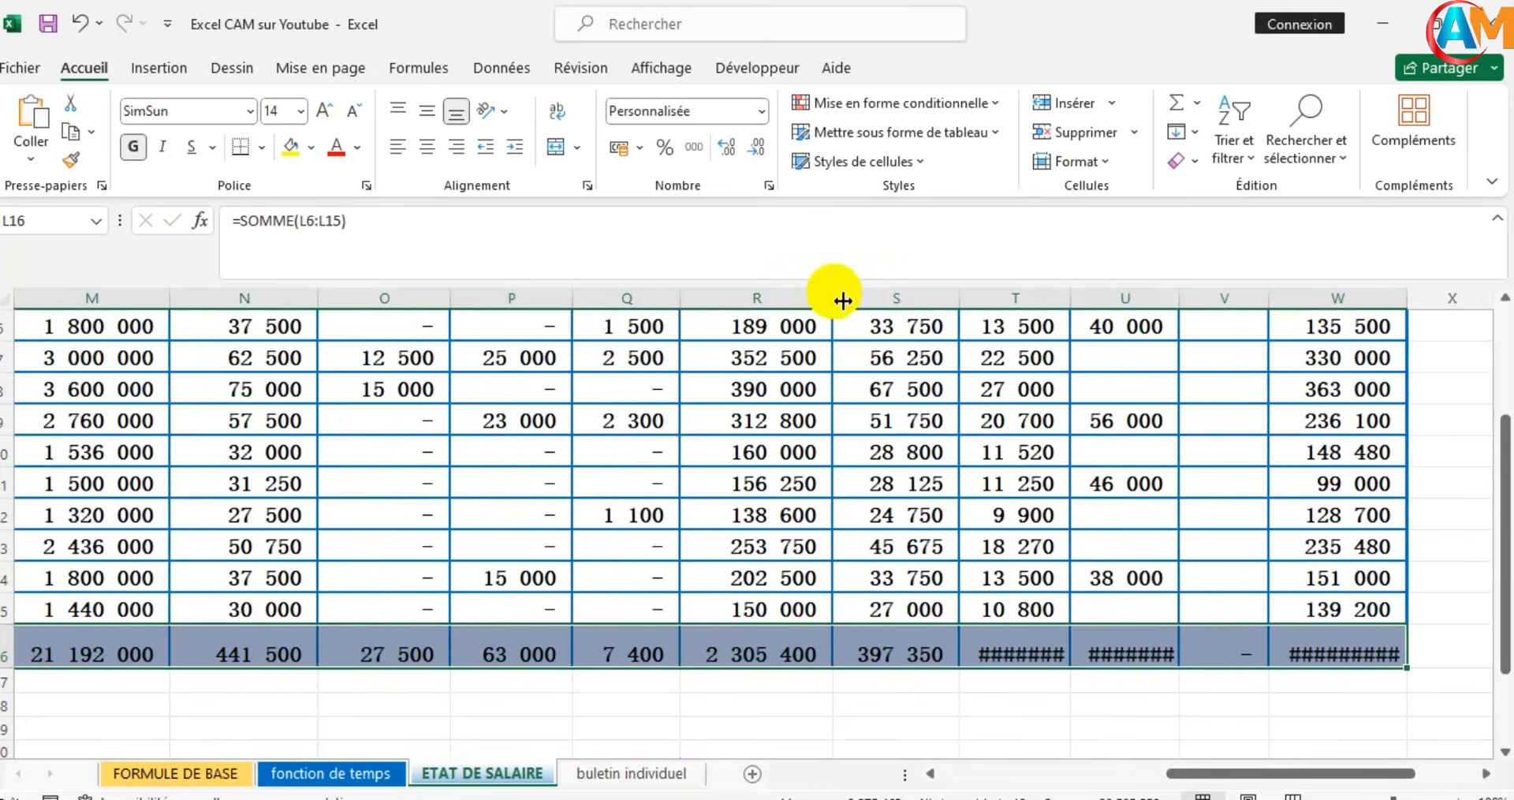
left_click_drag(1078, 302, 1093, 300)
left_click_drag(1197, 307, 1213, 305)
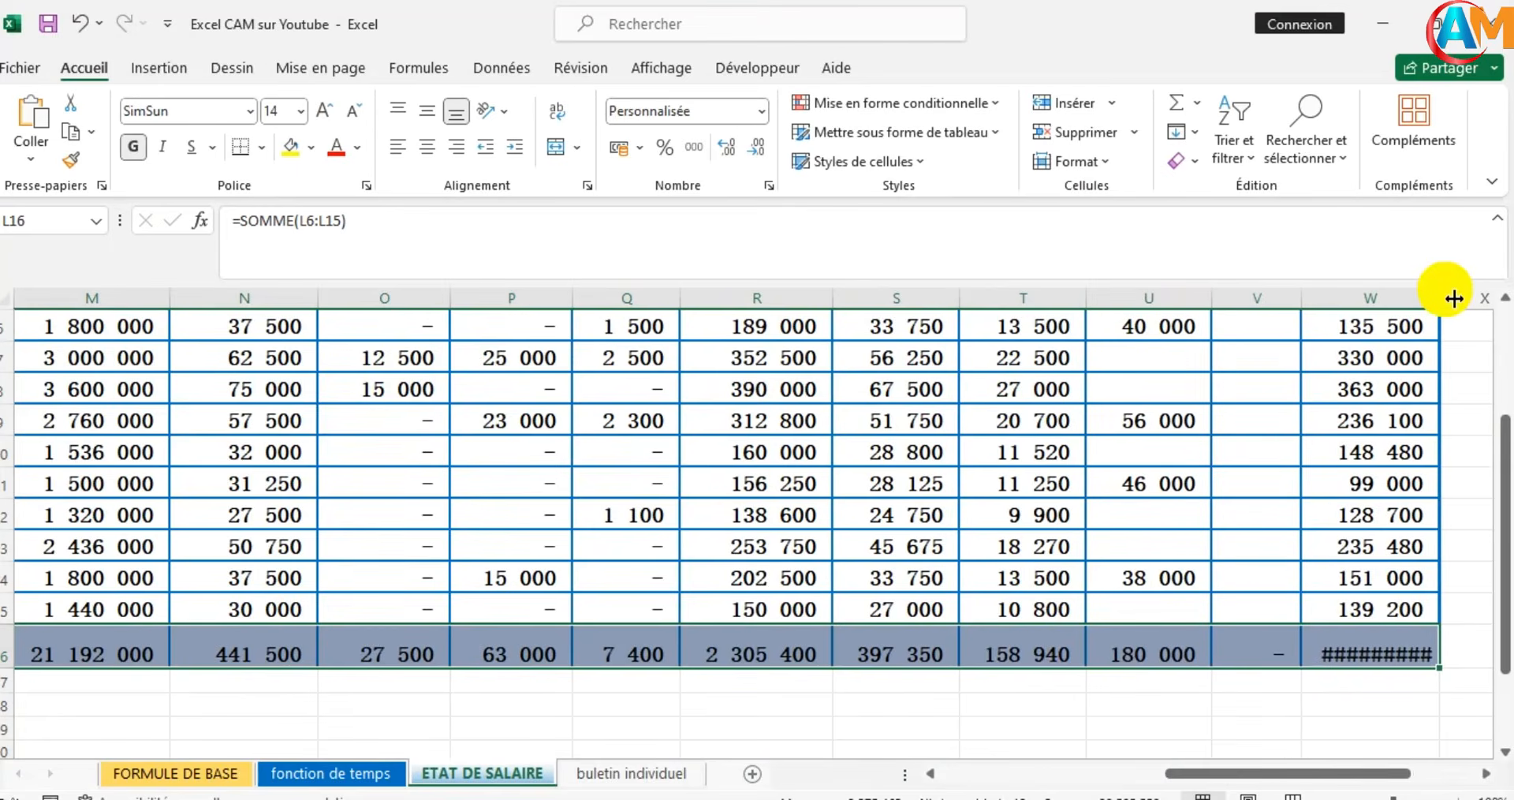
left_click_drag(1453, 298, 1461, 297)
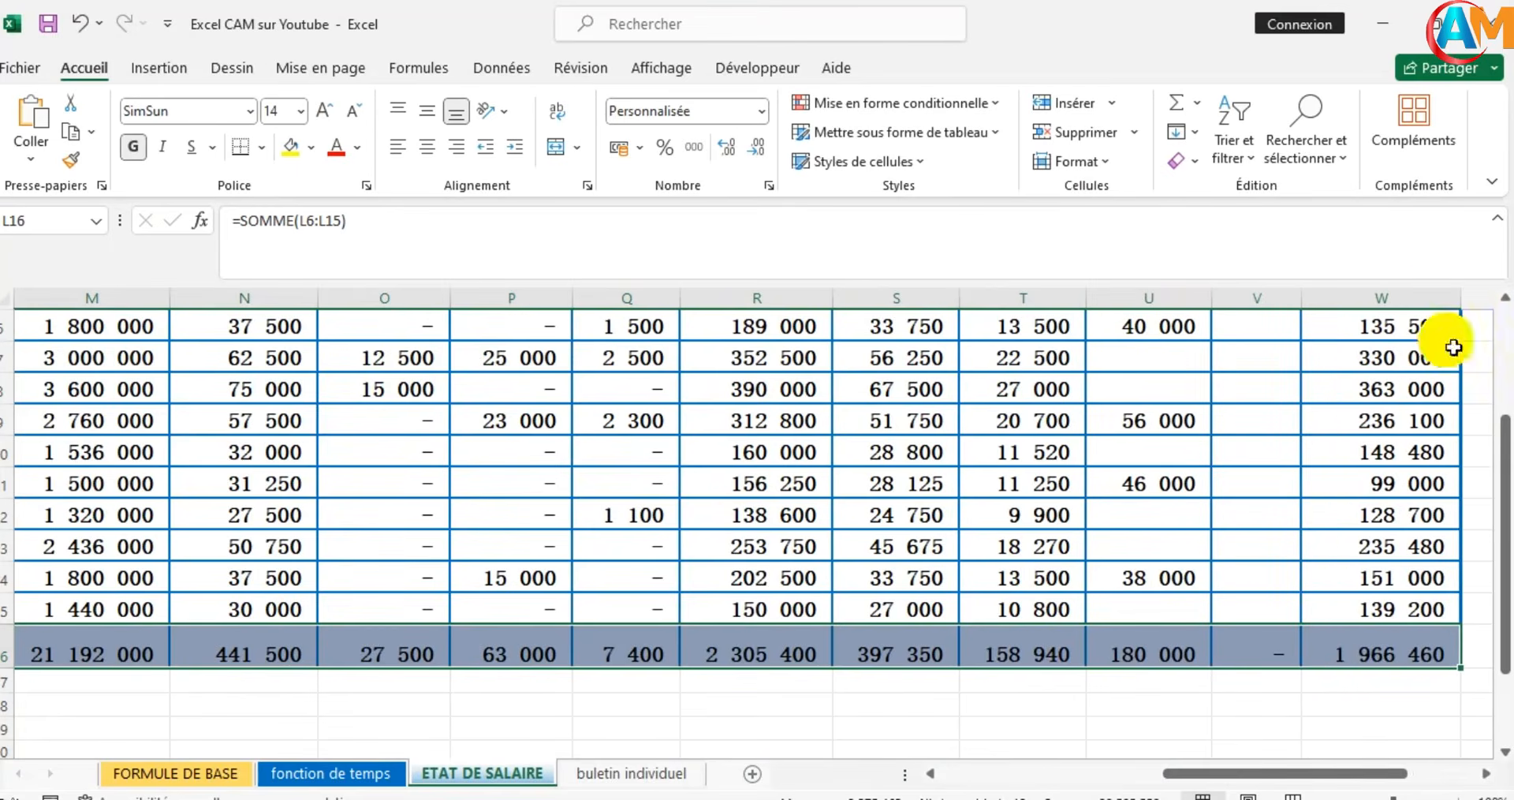
left_click(1275, 682)
scroll(1233, 582, "up", 1)
scroll(1233, 582, "up", 1)
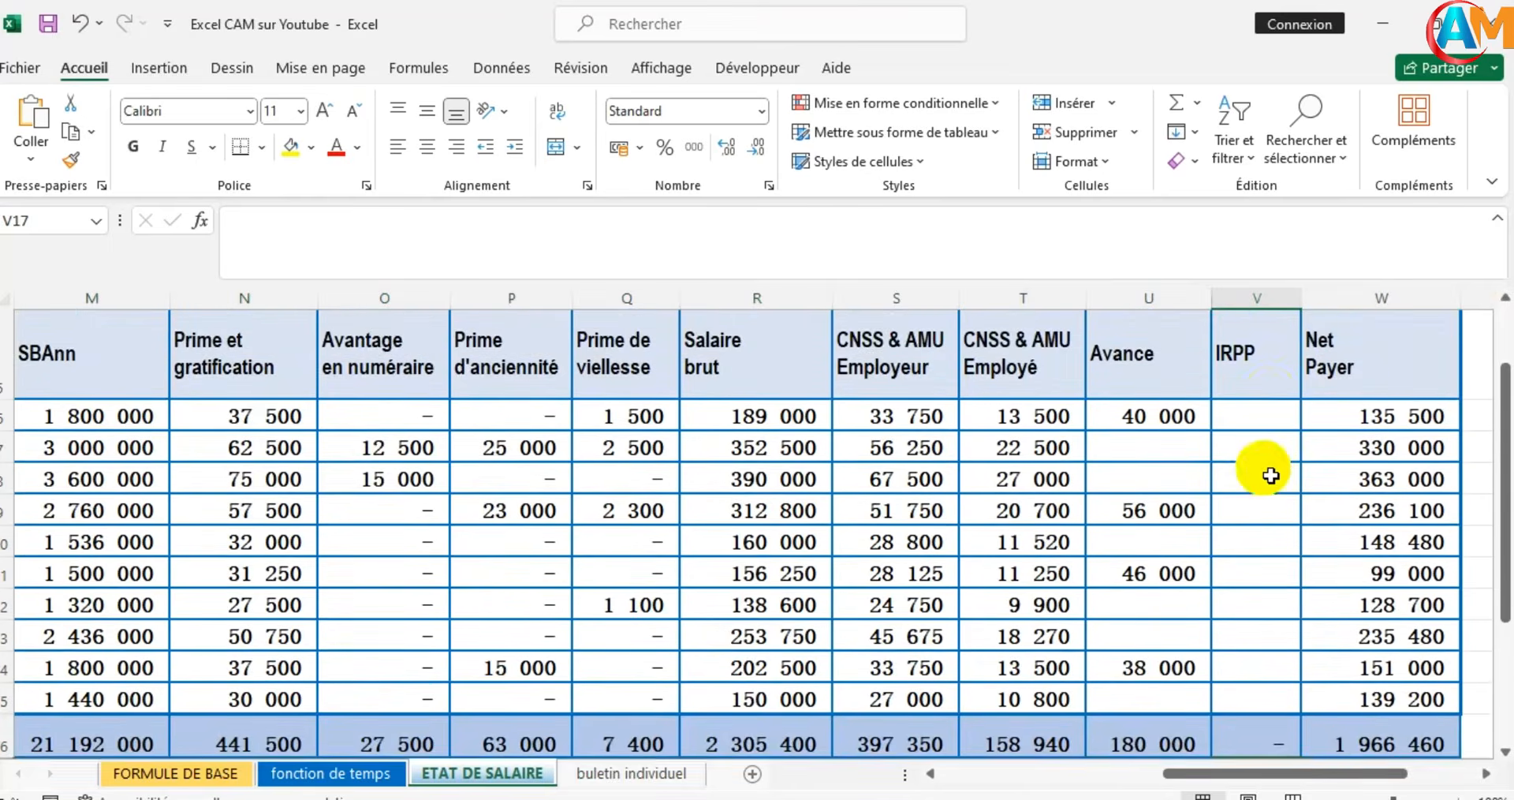
left_click_drag(1322, 306, 1349, 322)
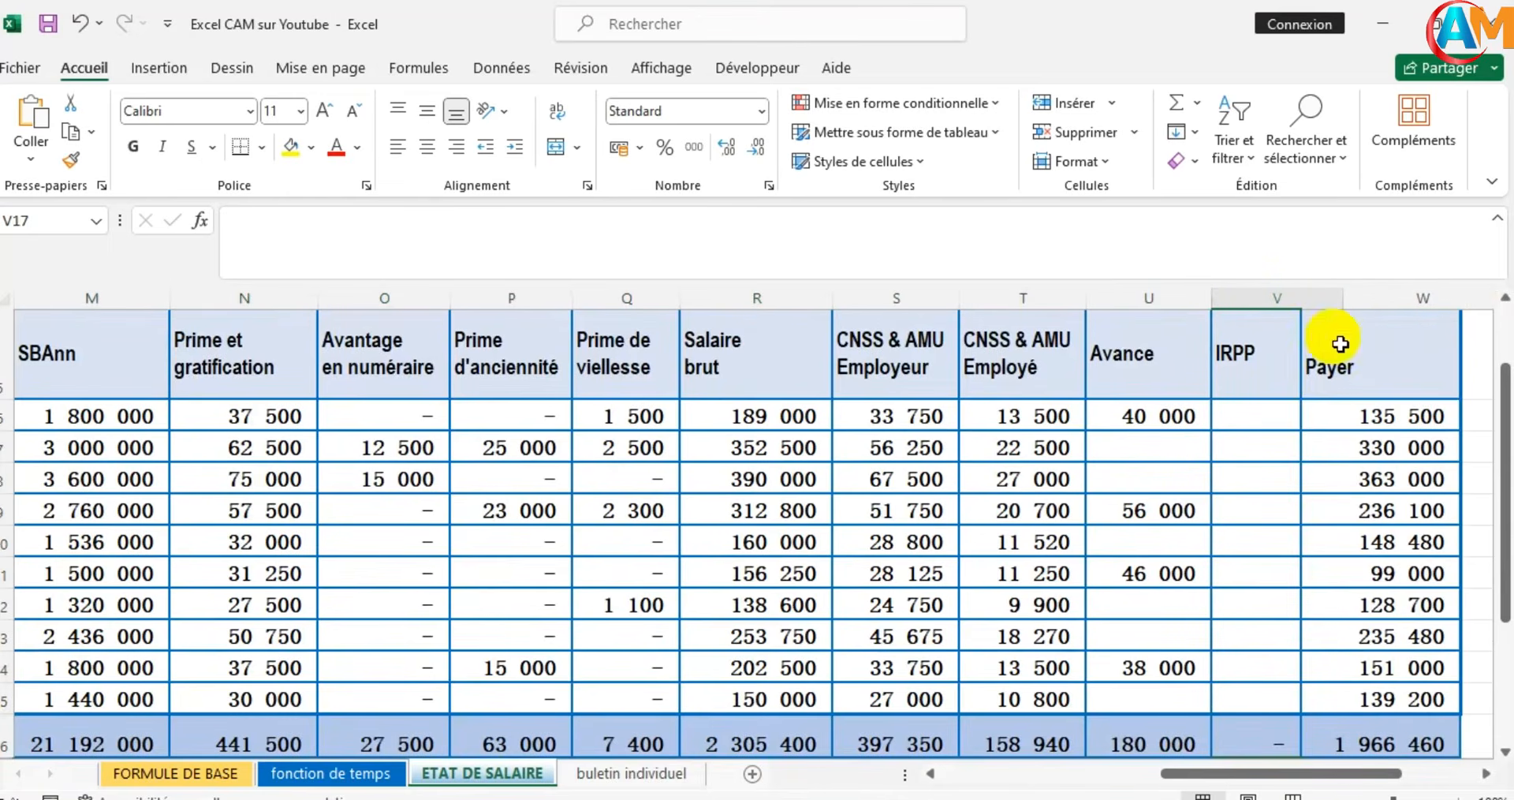
Examine the income brackets and percentage rates in the Barème IRRP table beside the payroll table
left_click_drag(1197, 773, 1416, 781)
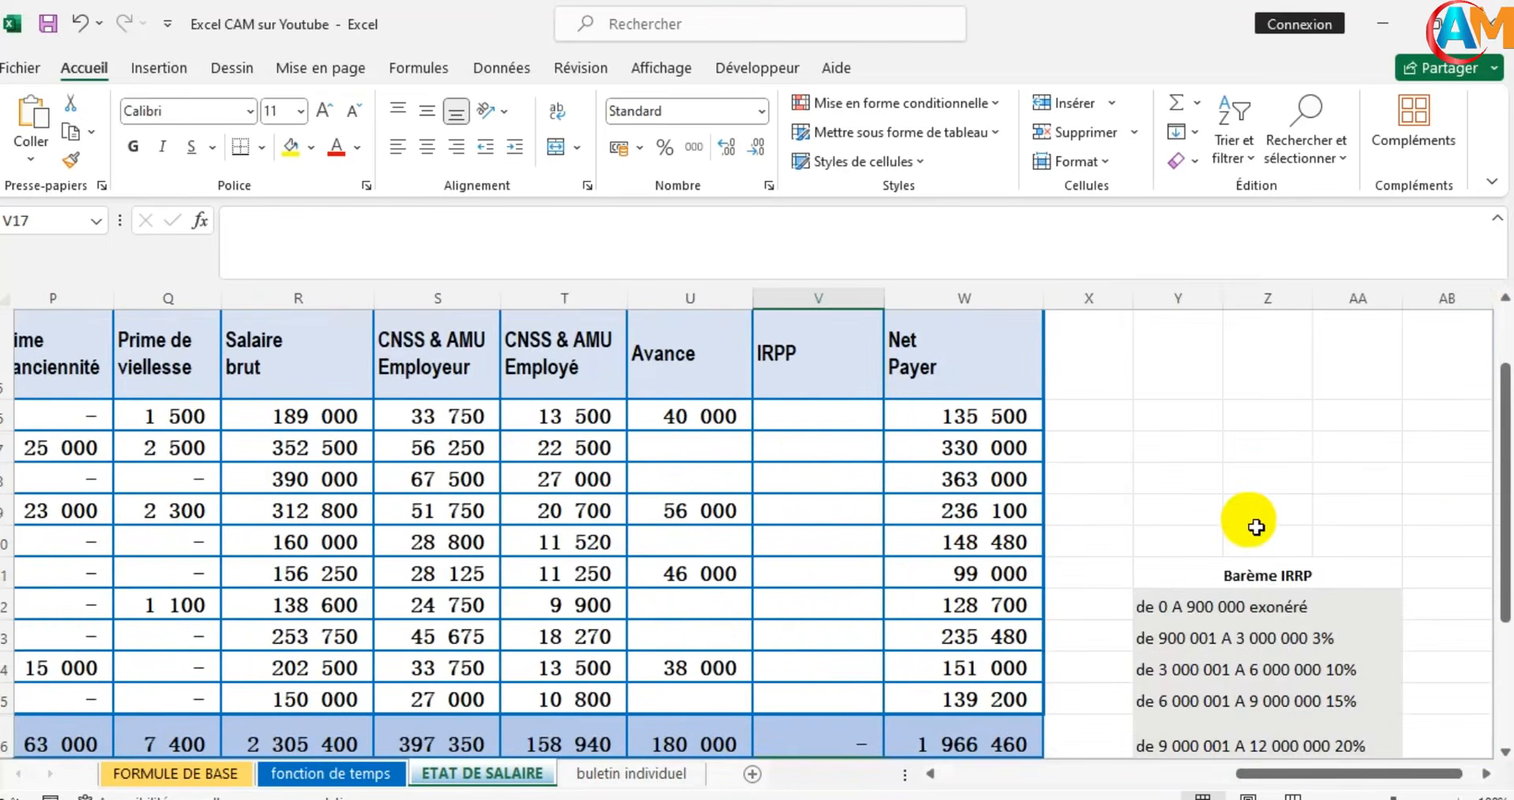
scroll(1257, 527, "down", 1)
scroll(1255, 537, "down", 3)
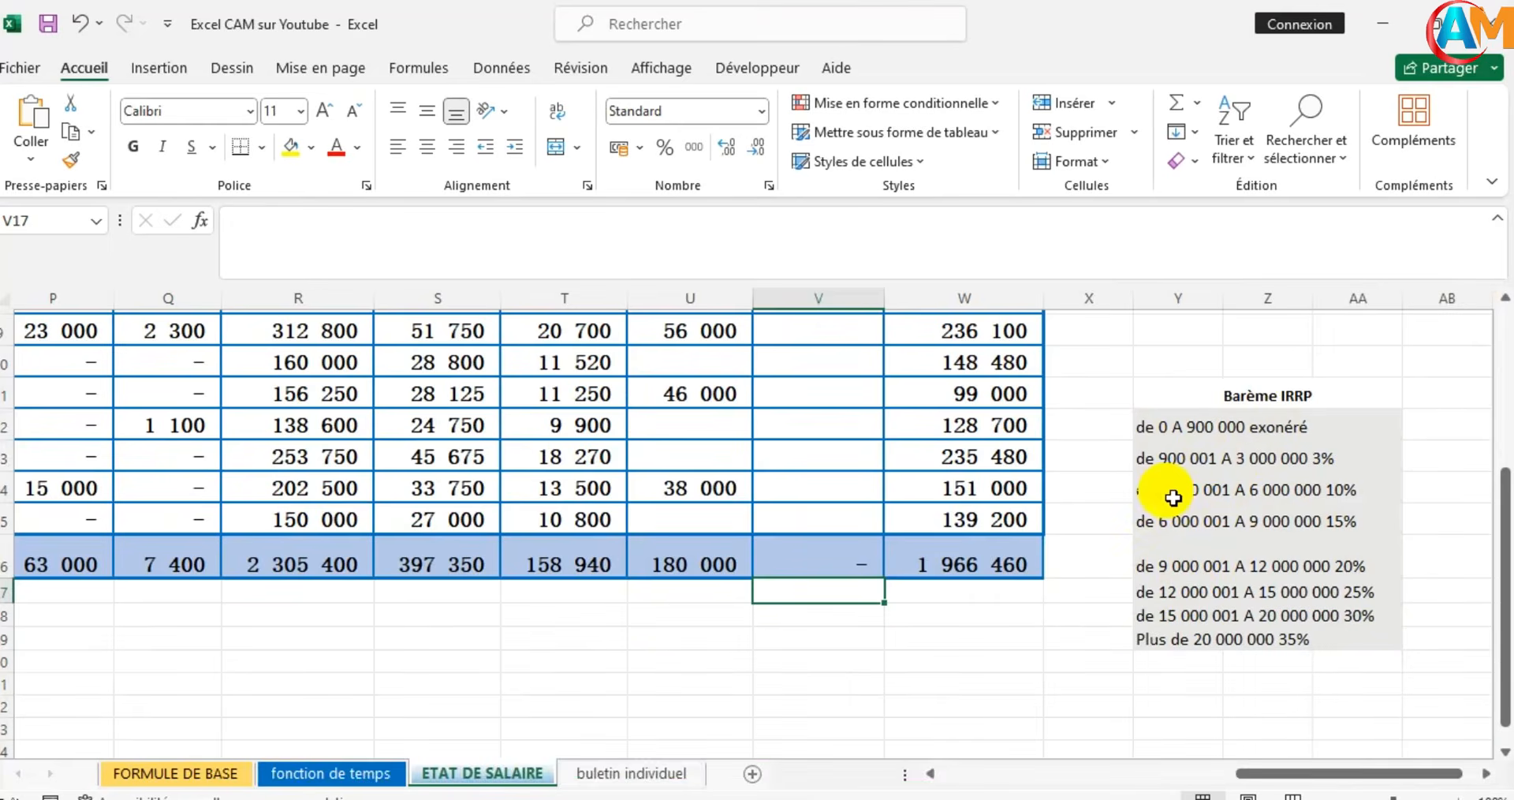
scroll(1168, 499, "up", 1)
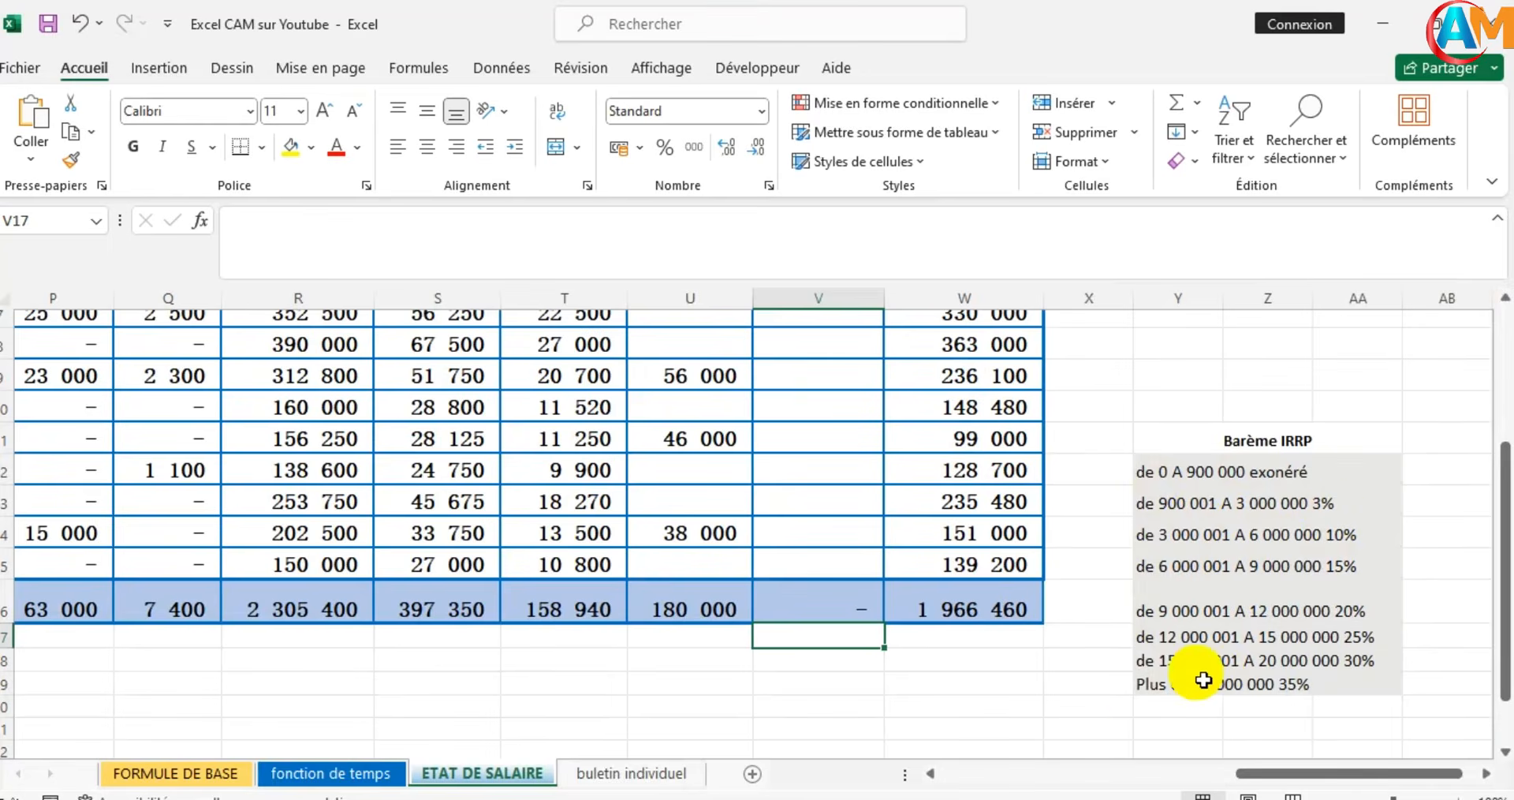
scroll(1036, 565, "up", 1)
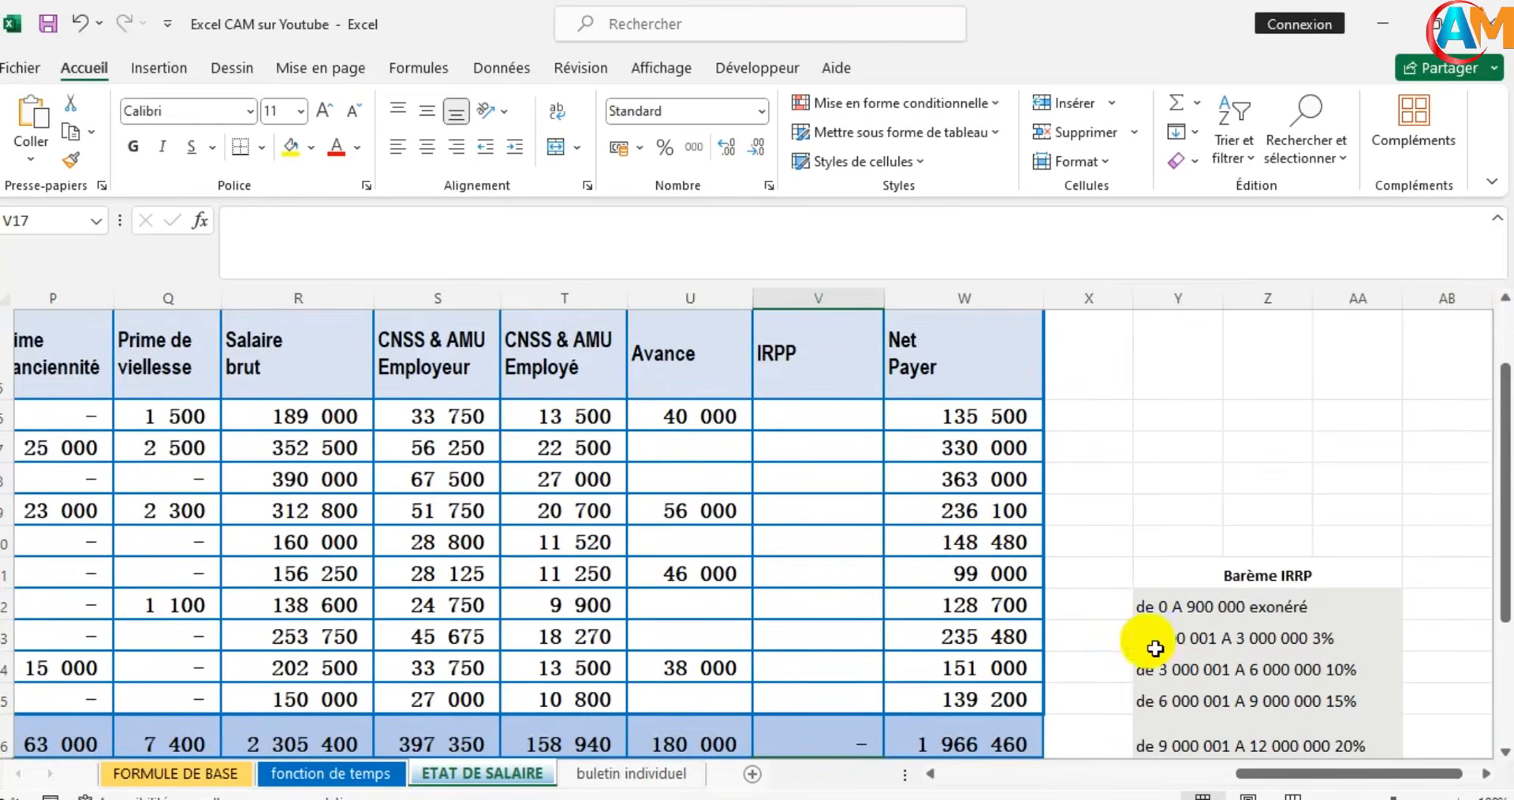
scroll(1183, 628, "down", 3)
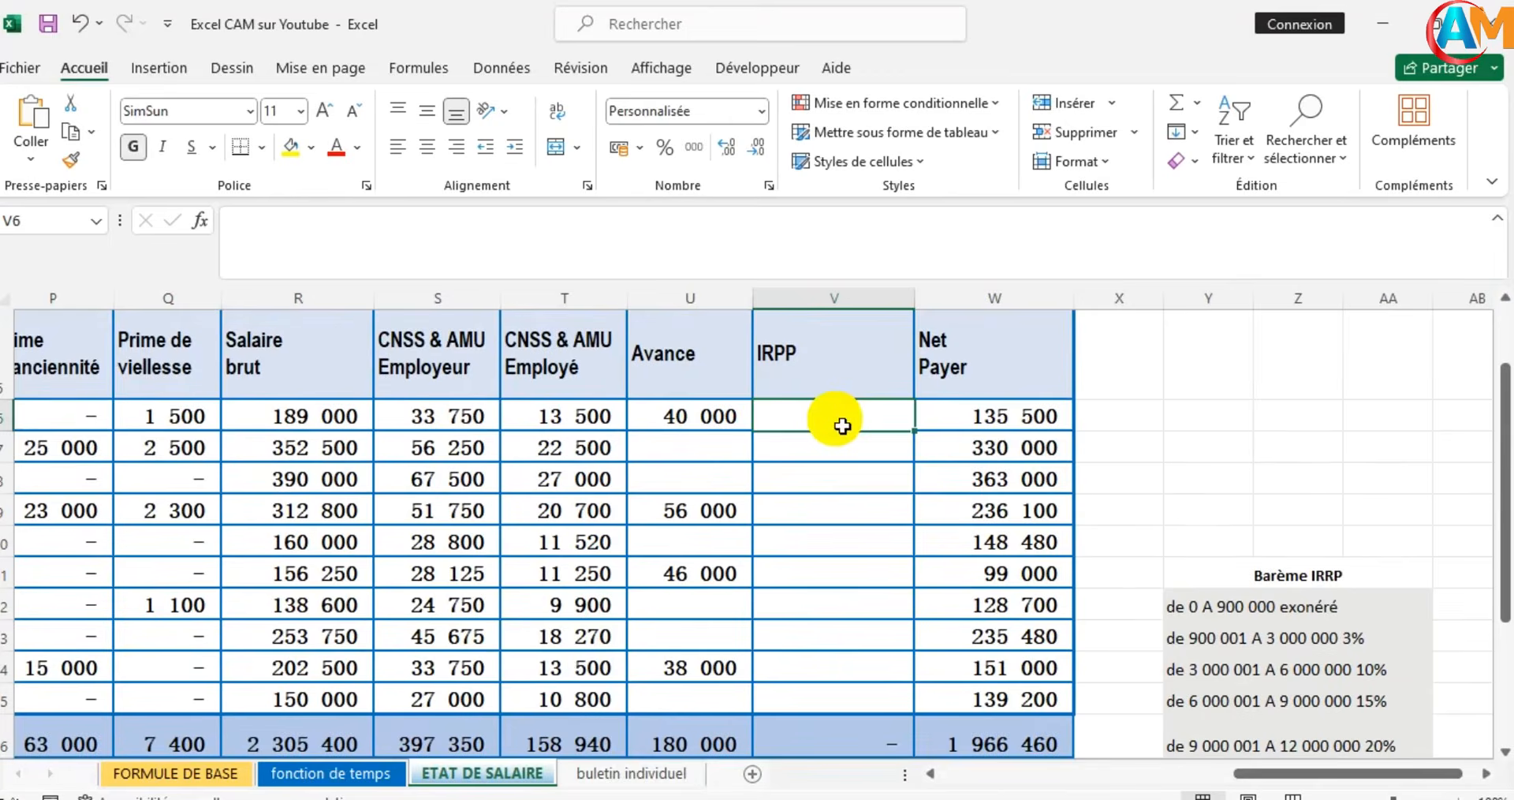
left_click(838, 419)
type("=")
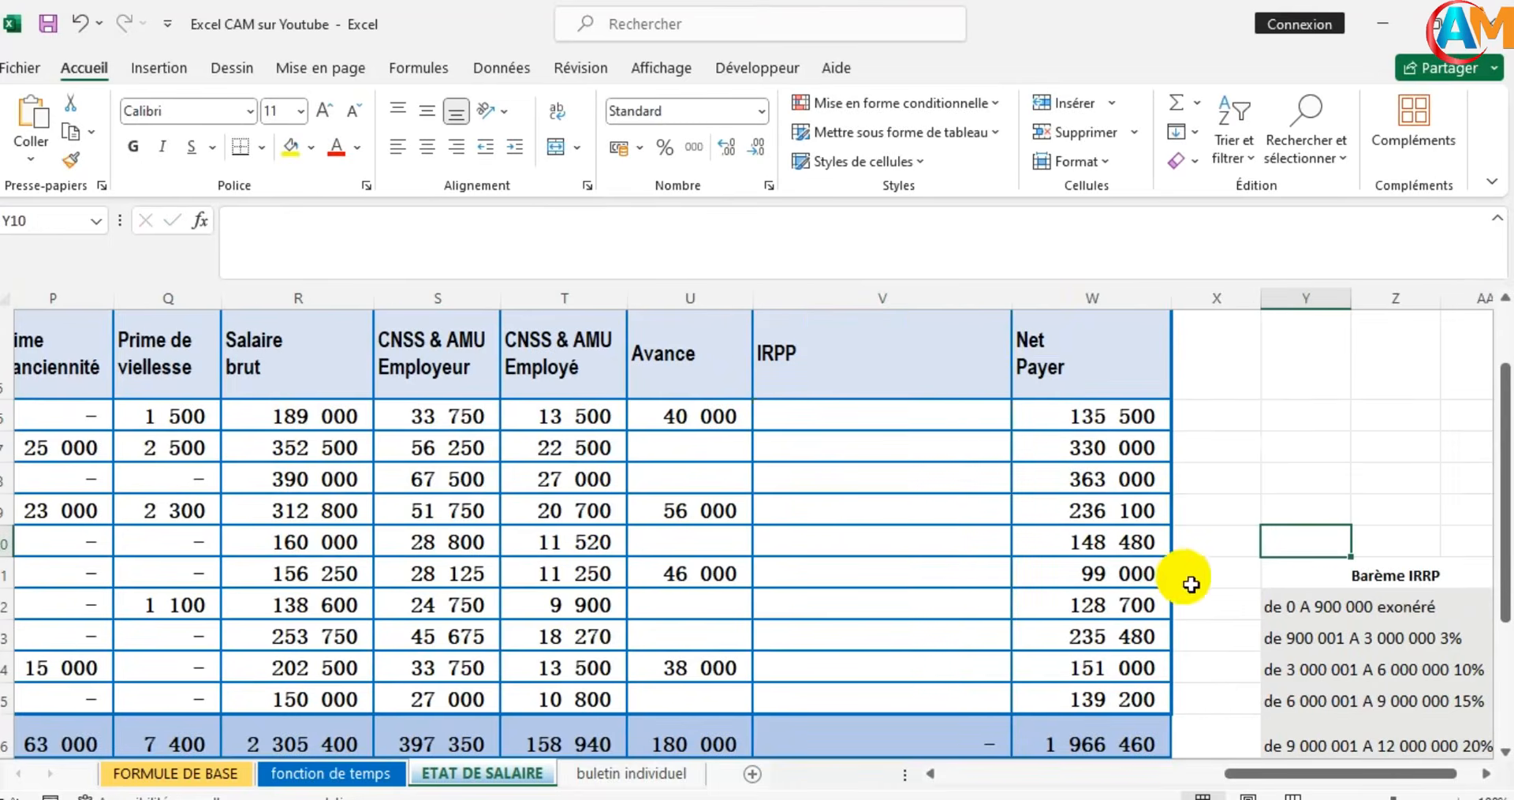
scroll(1200, 569, "down", 1)
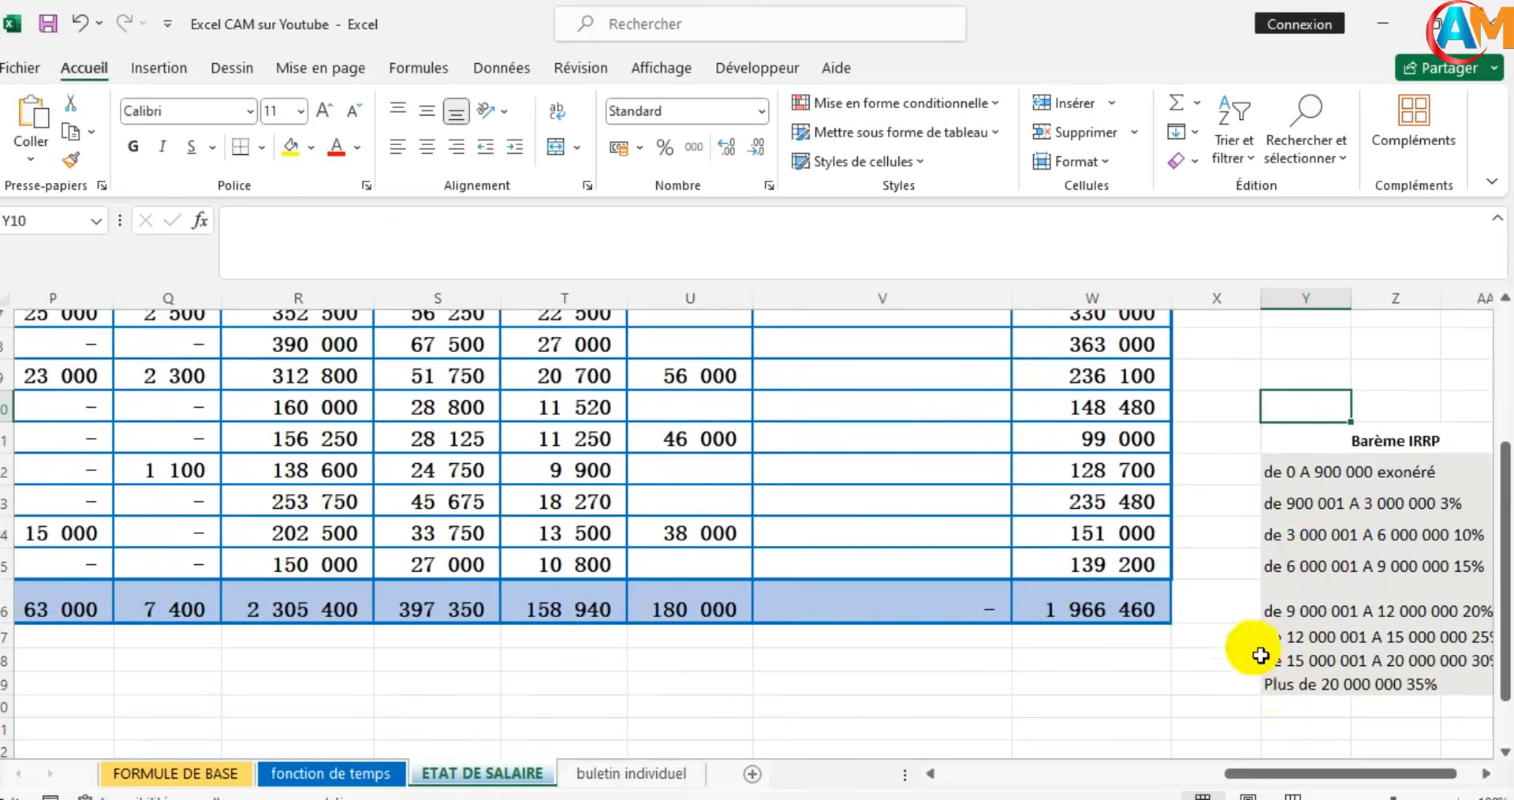
scroll(1260, 656, "up", 2)
Begin the IRPP formula in V6 with =SI(M6<900000;L6*0; to exempt annual salaries below 900000
left_click(823, 422)
type("=si")
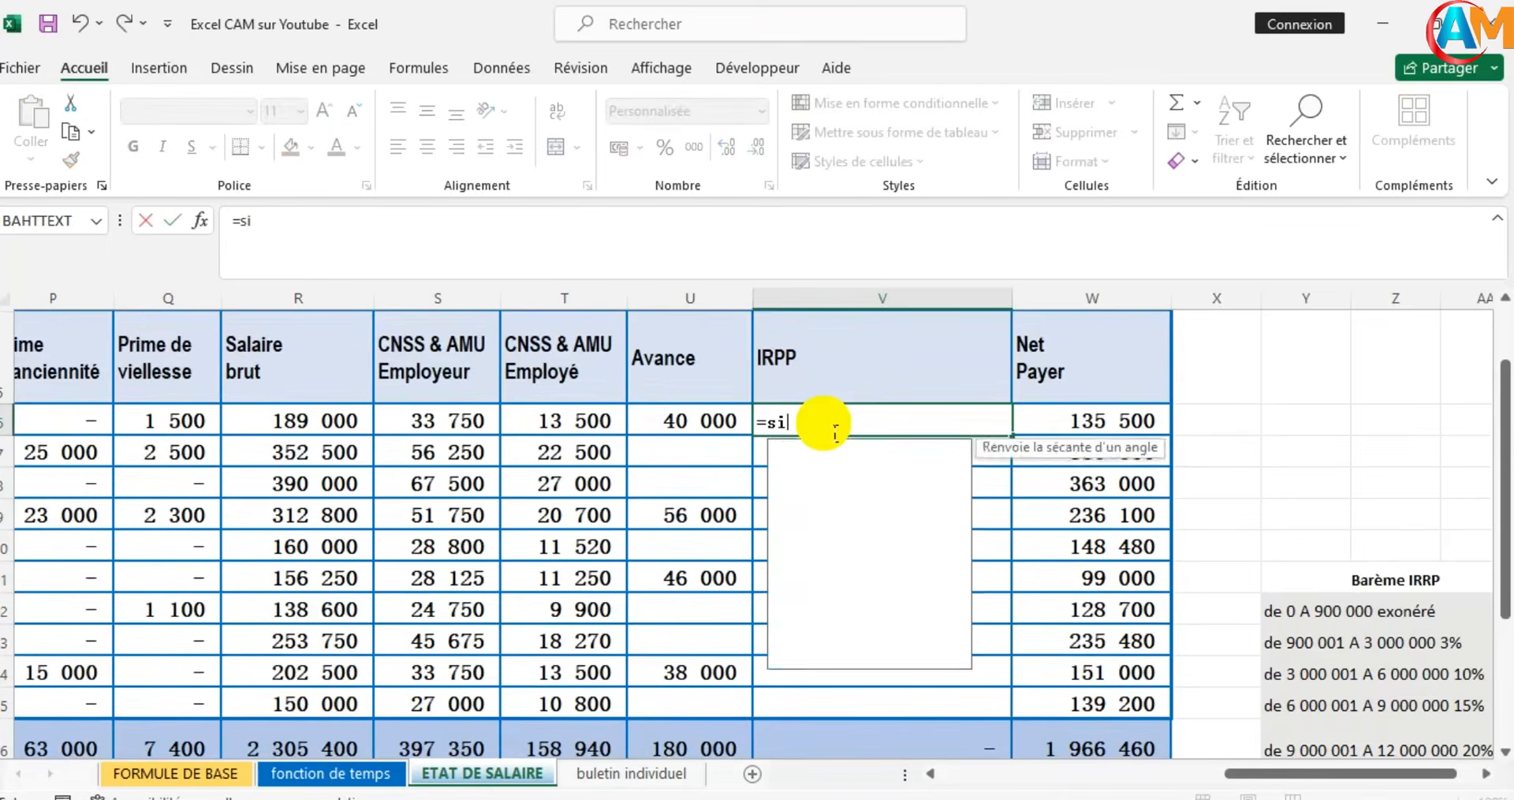
double_click(803, 462)
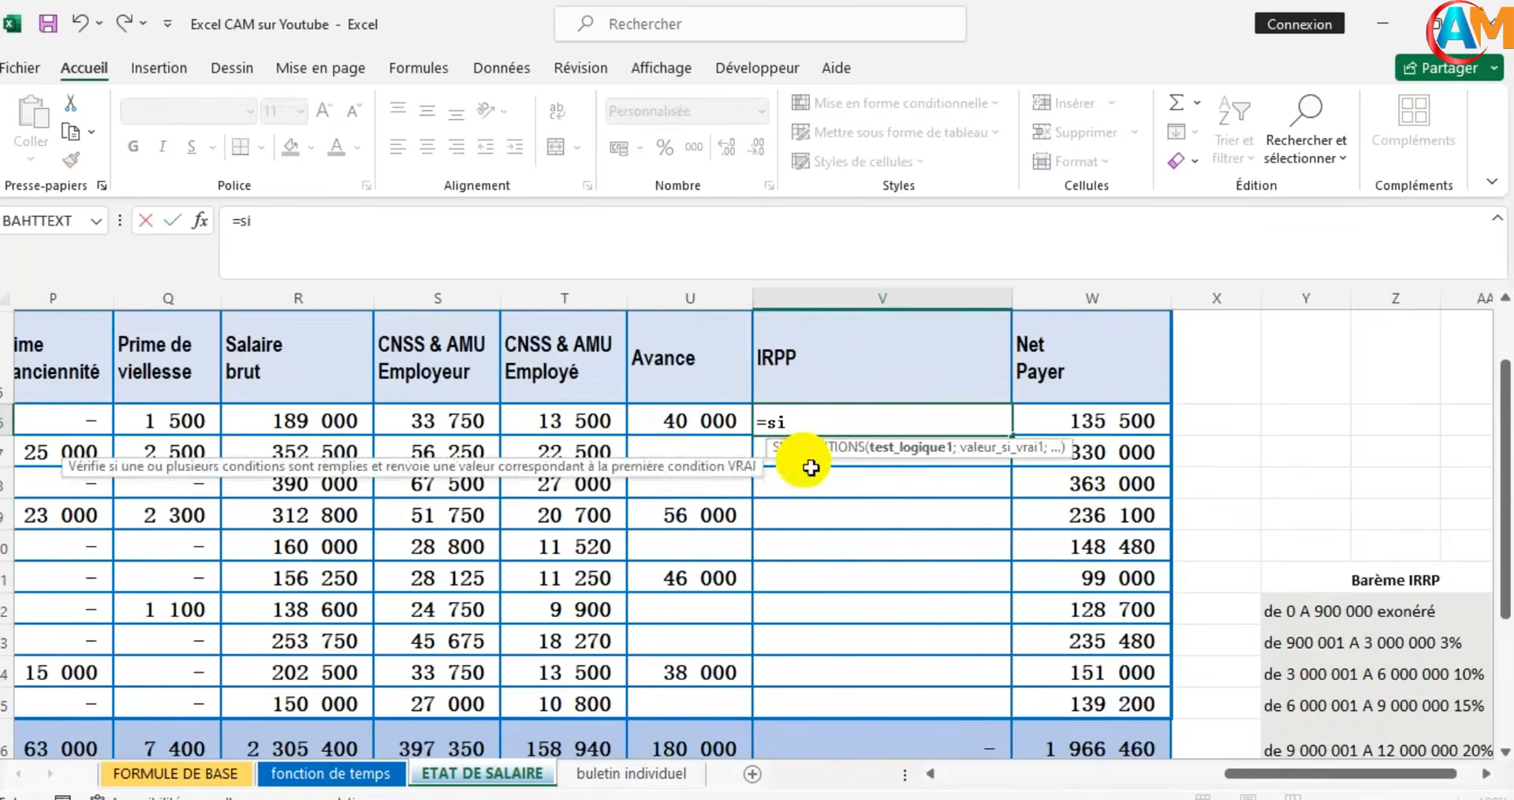
left_click_drag(1262, 773, 1159, 772)
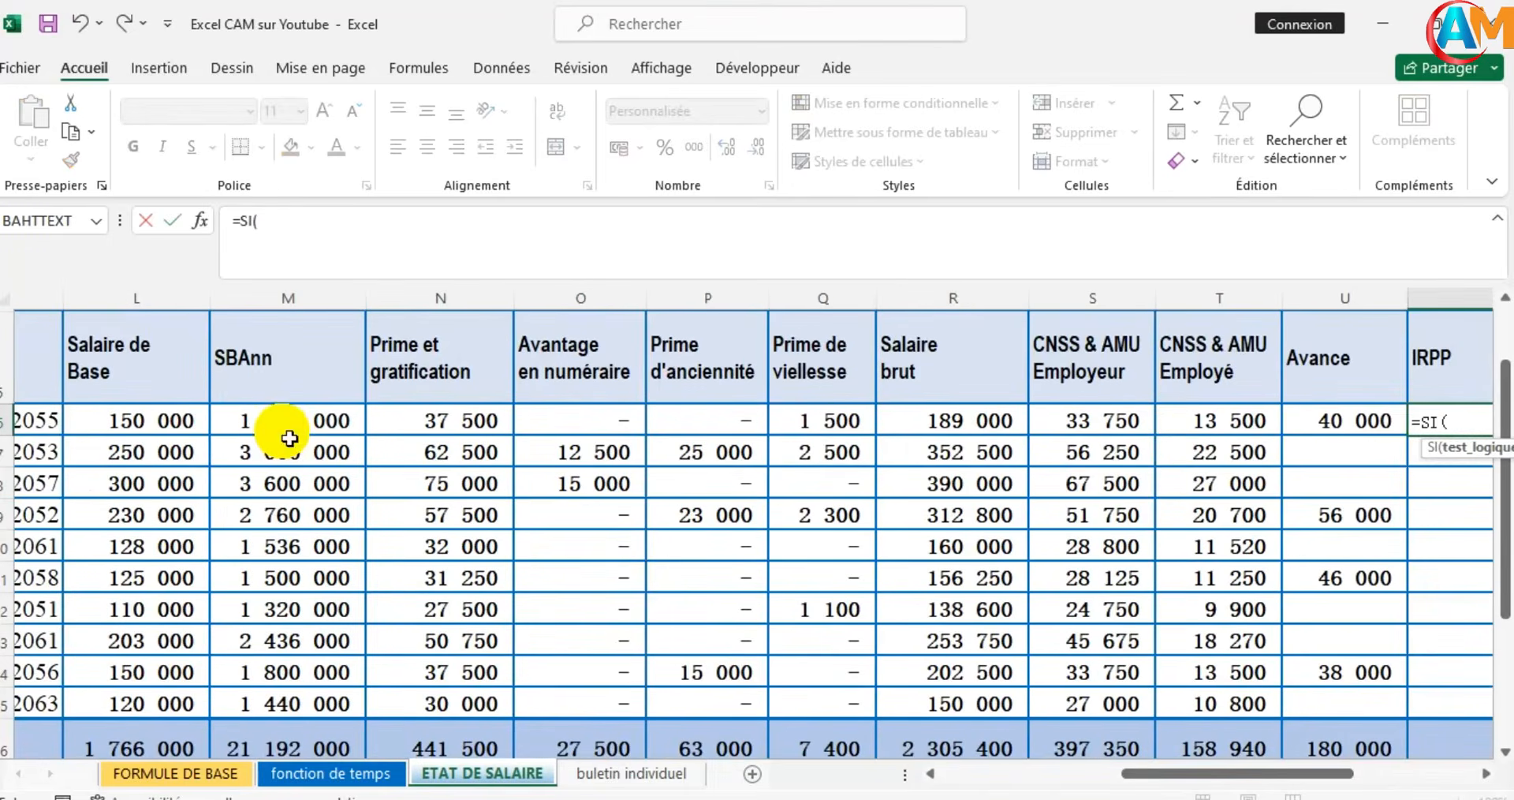
left_click(290, 439)
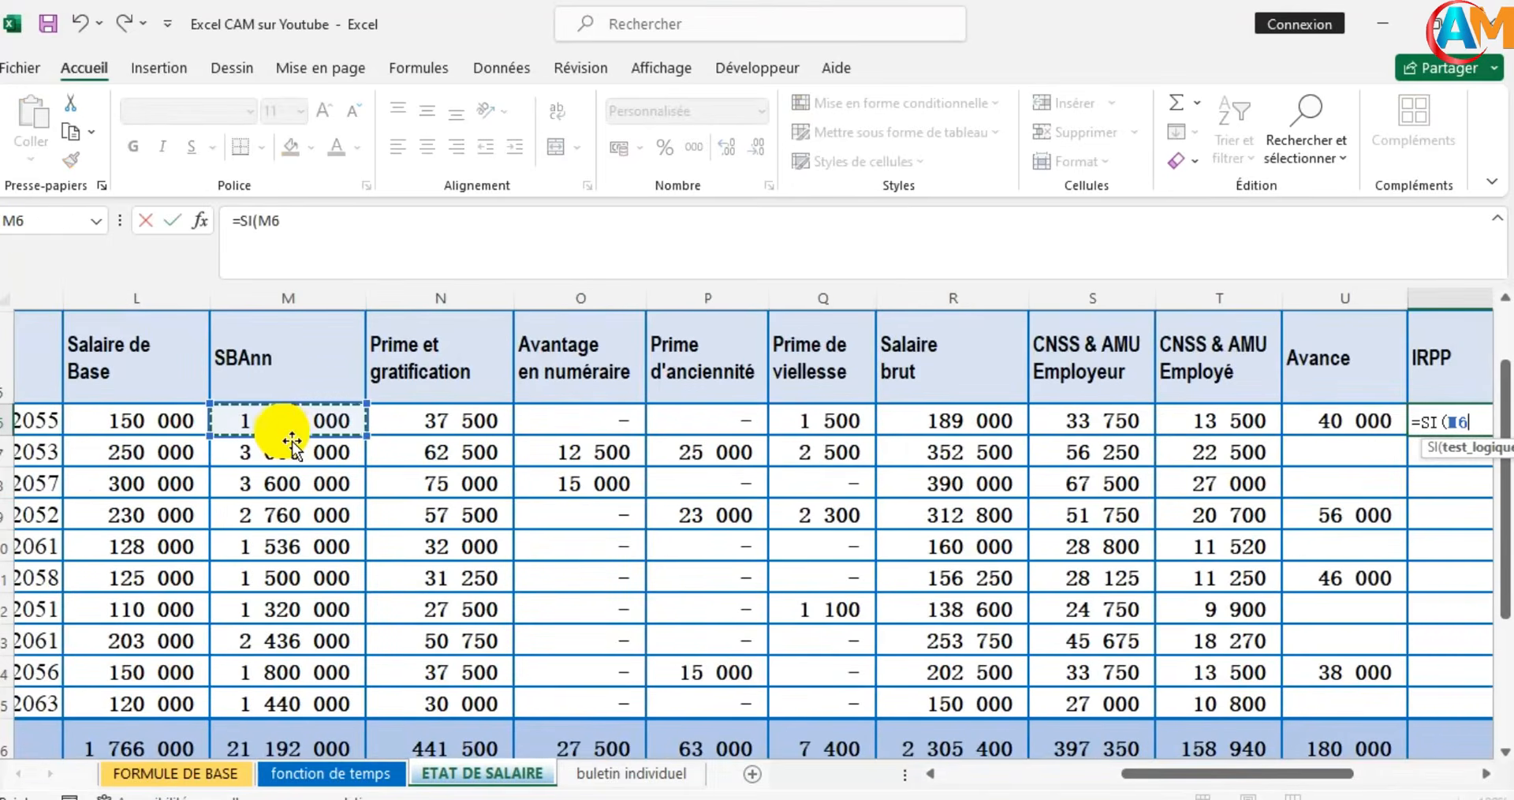
type("<9")
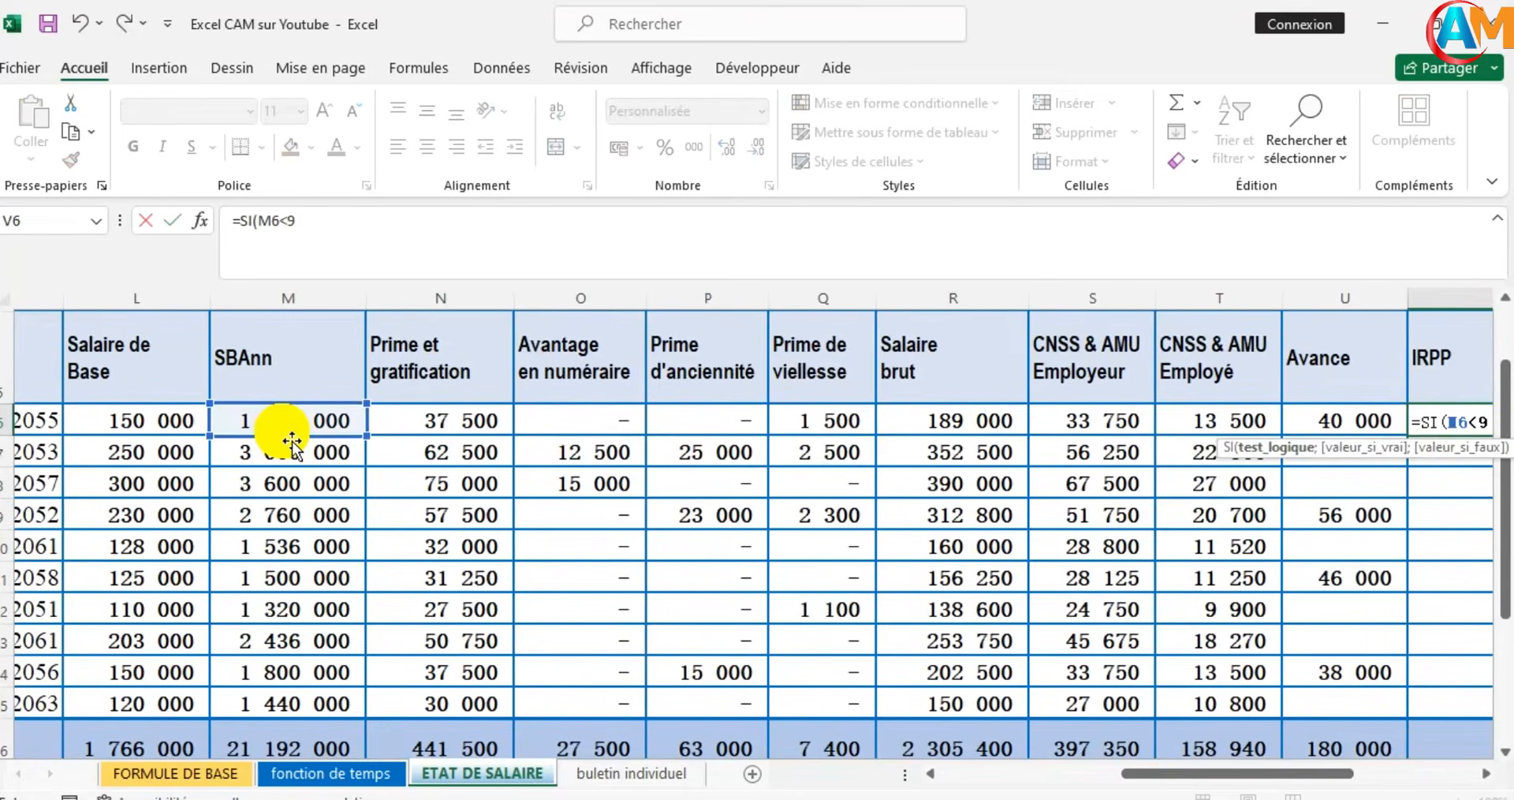
type("00")
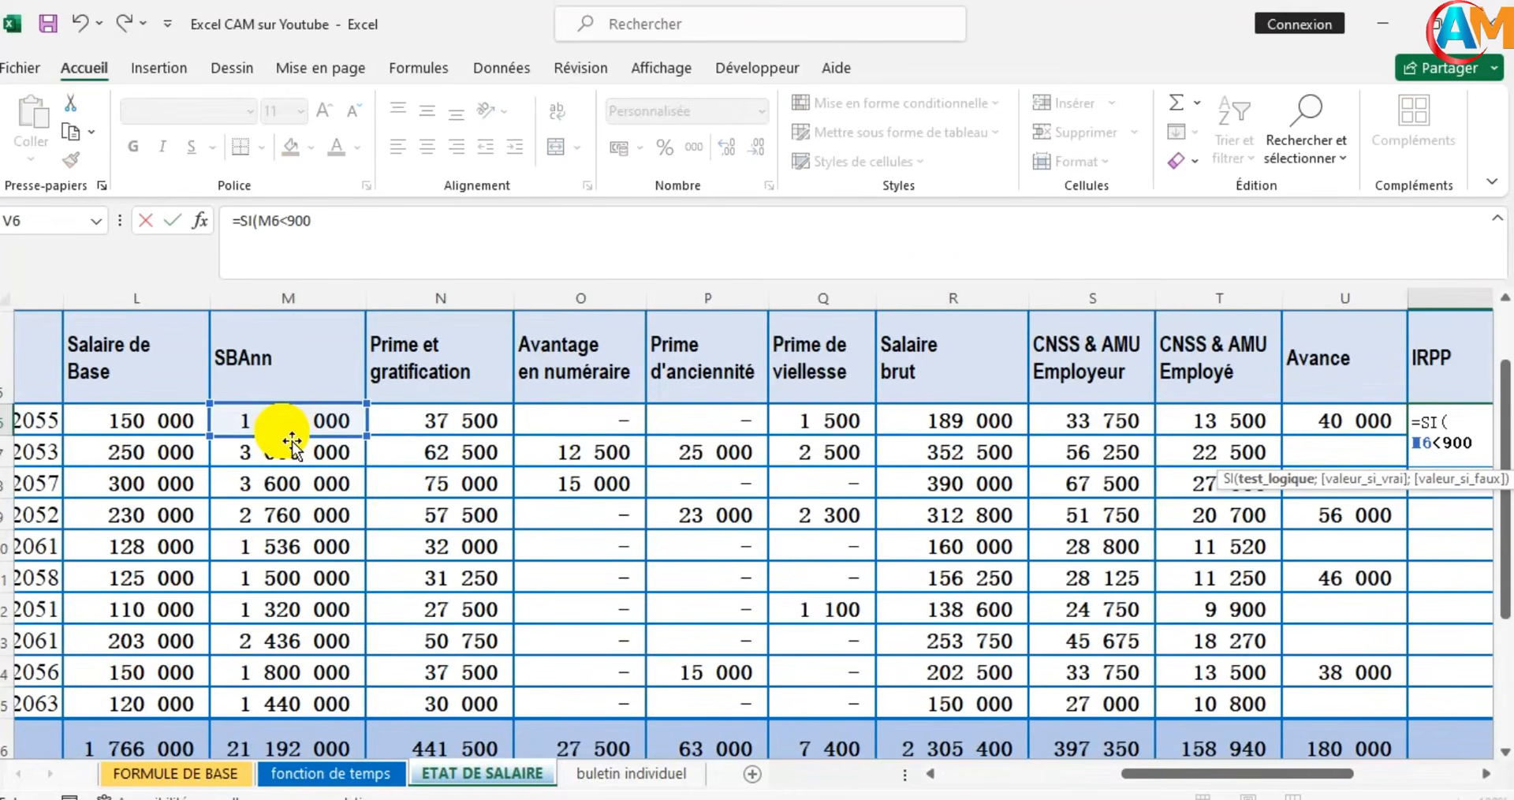
type("000;")
left_click(113, 426)
type("*0;")
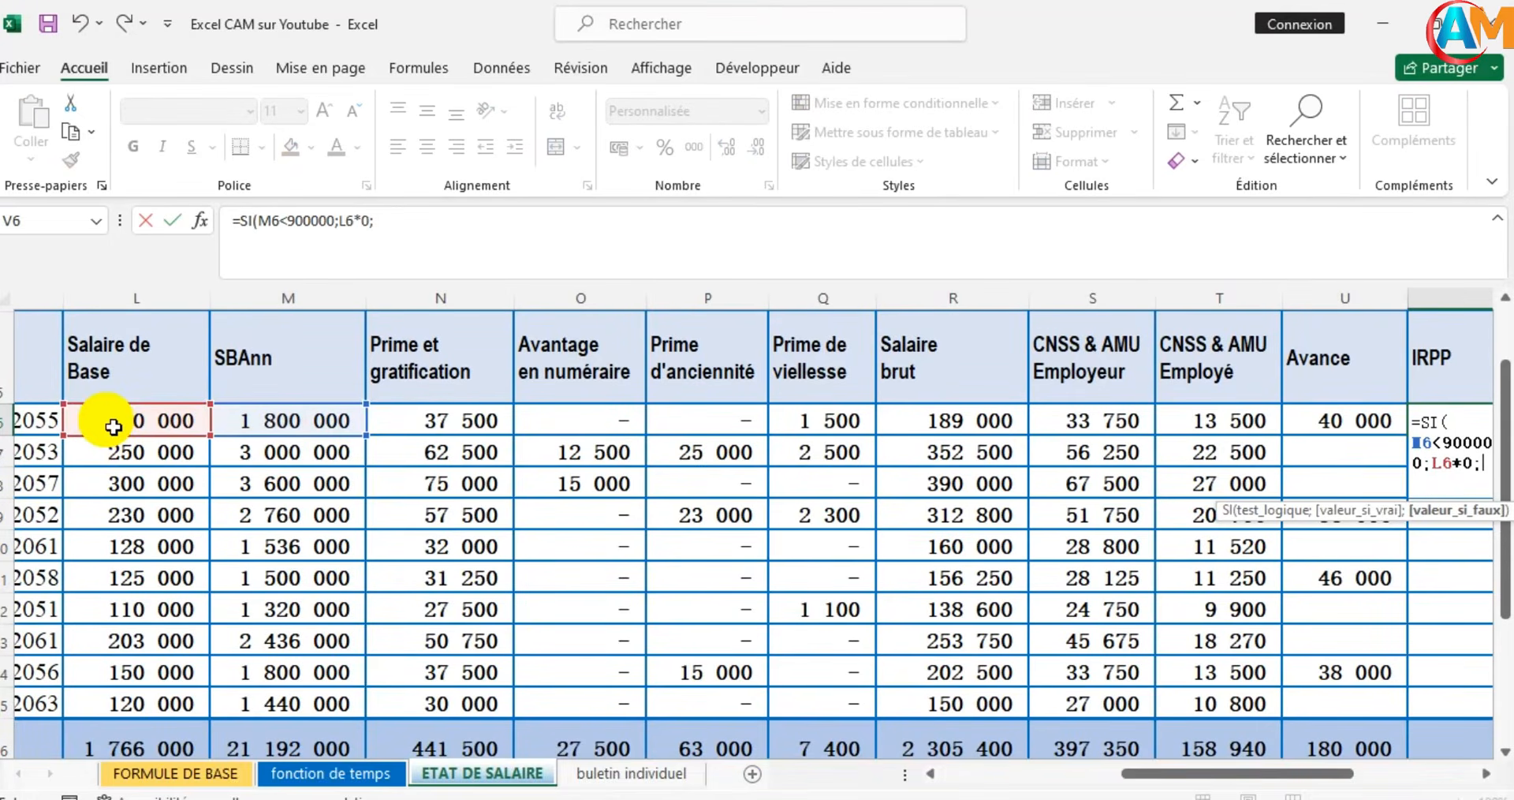
Nest a second SI in the V6 formula that tests whether annual salary M6<3000000
type("si")
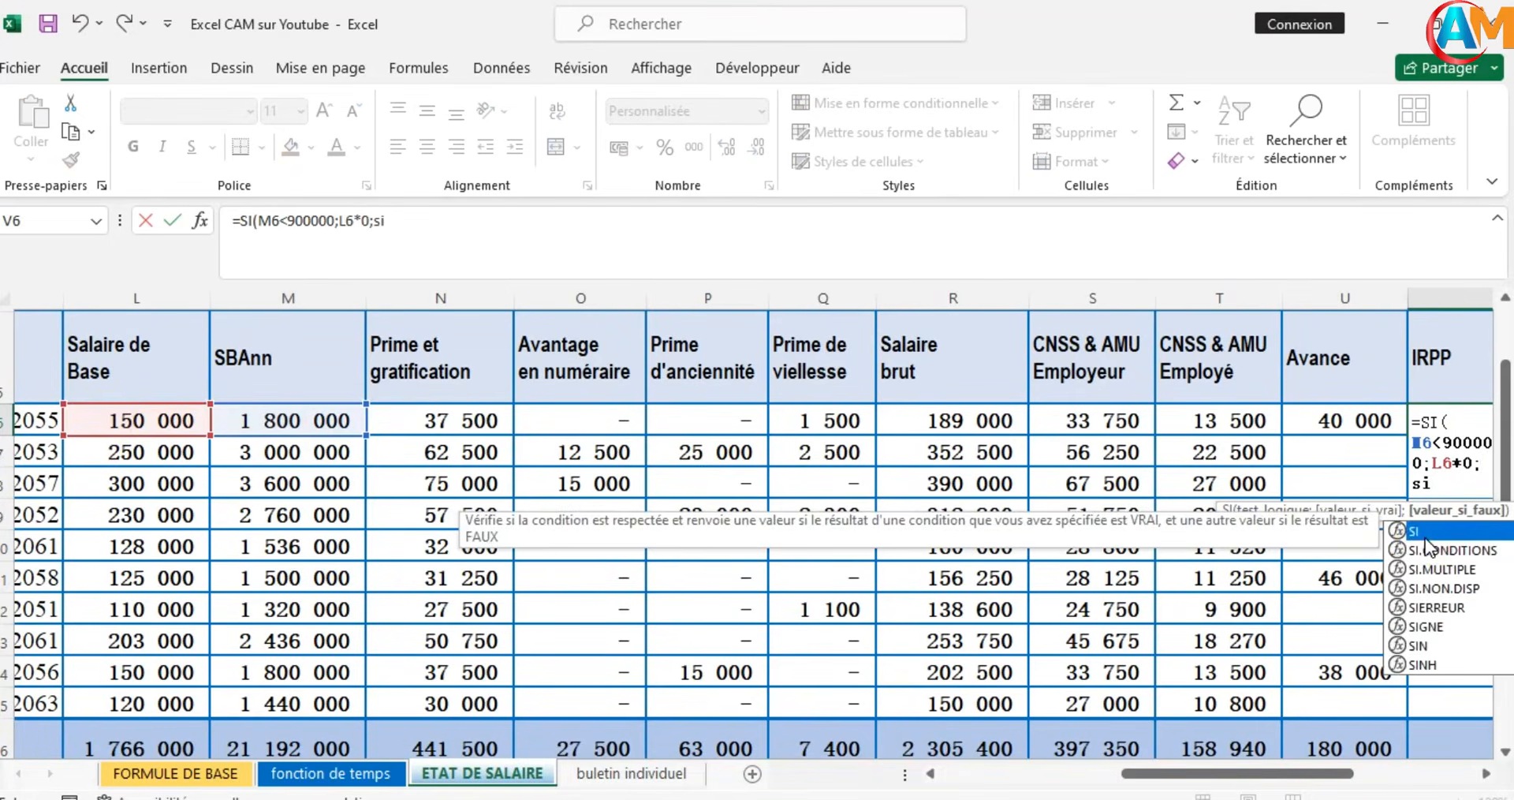
key("Tab")
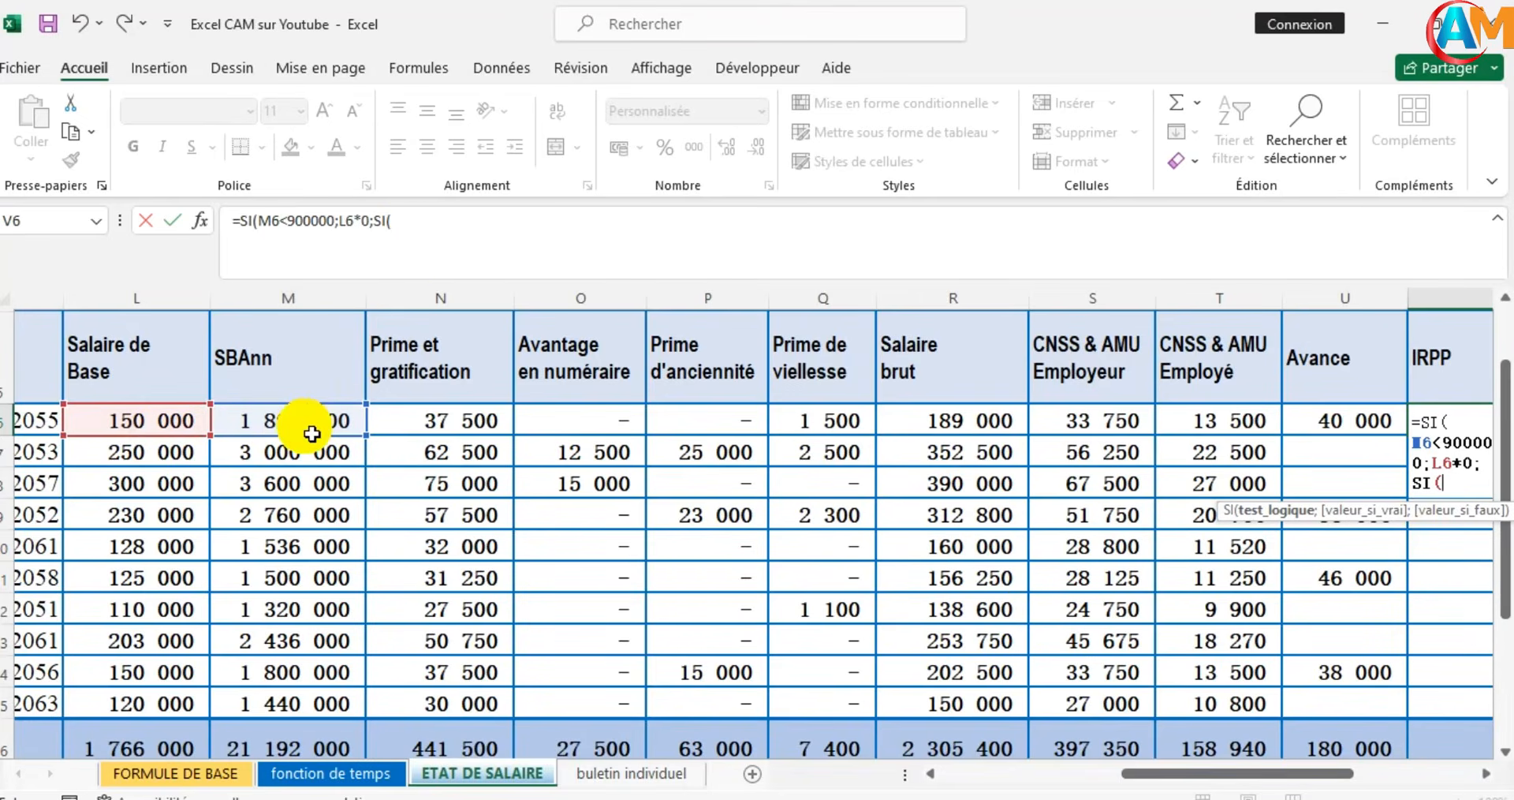
scroll(1251, 614, "right", 3)
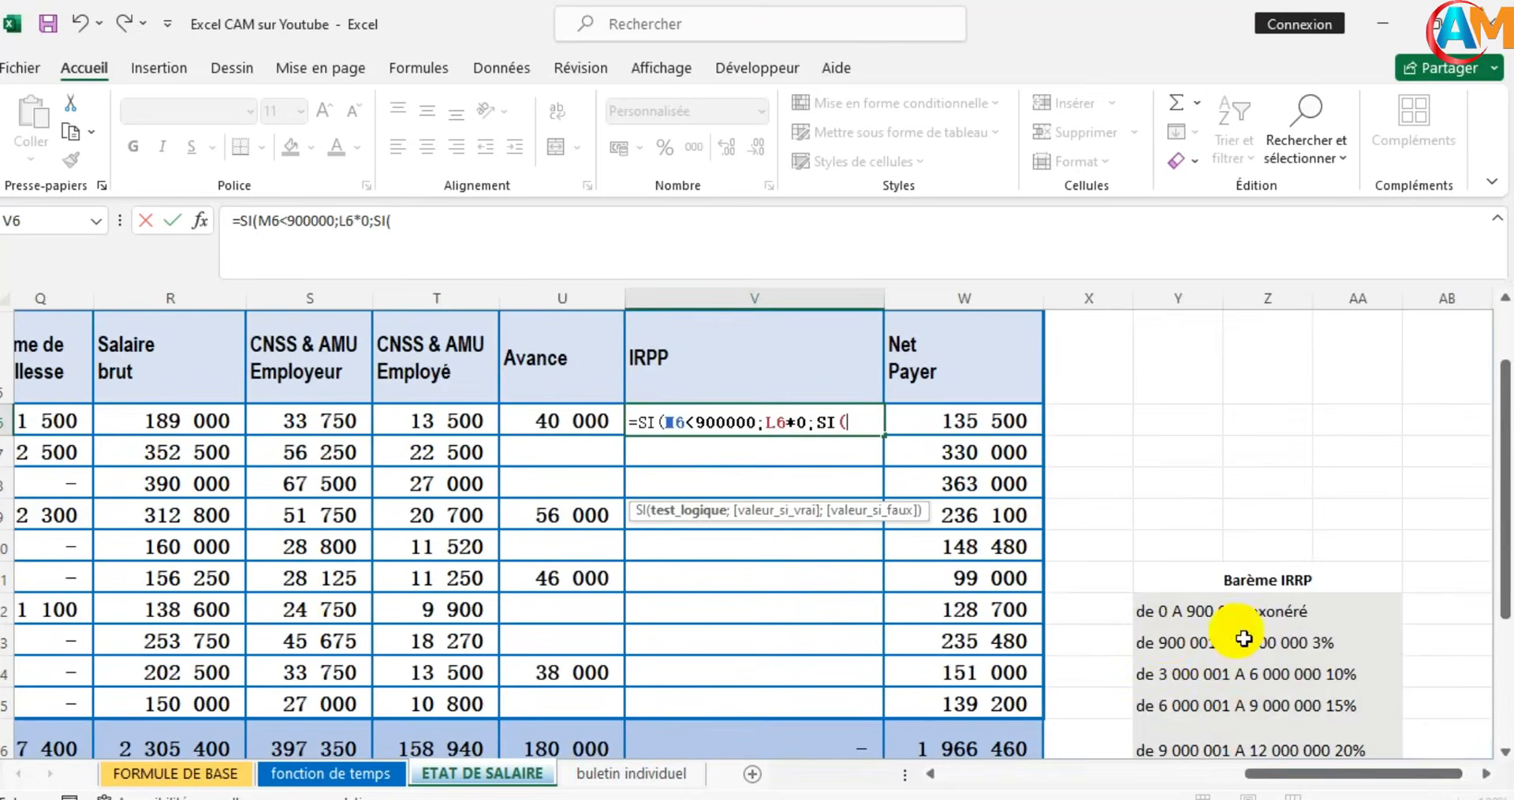
left_click_drag(1275, 784, 1124, 781)
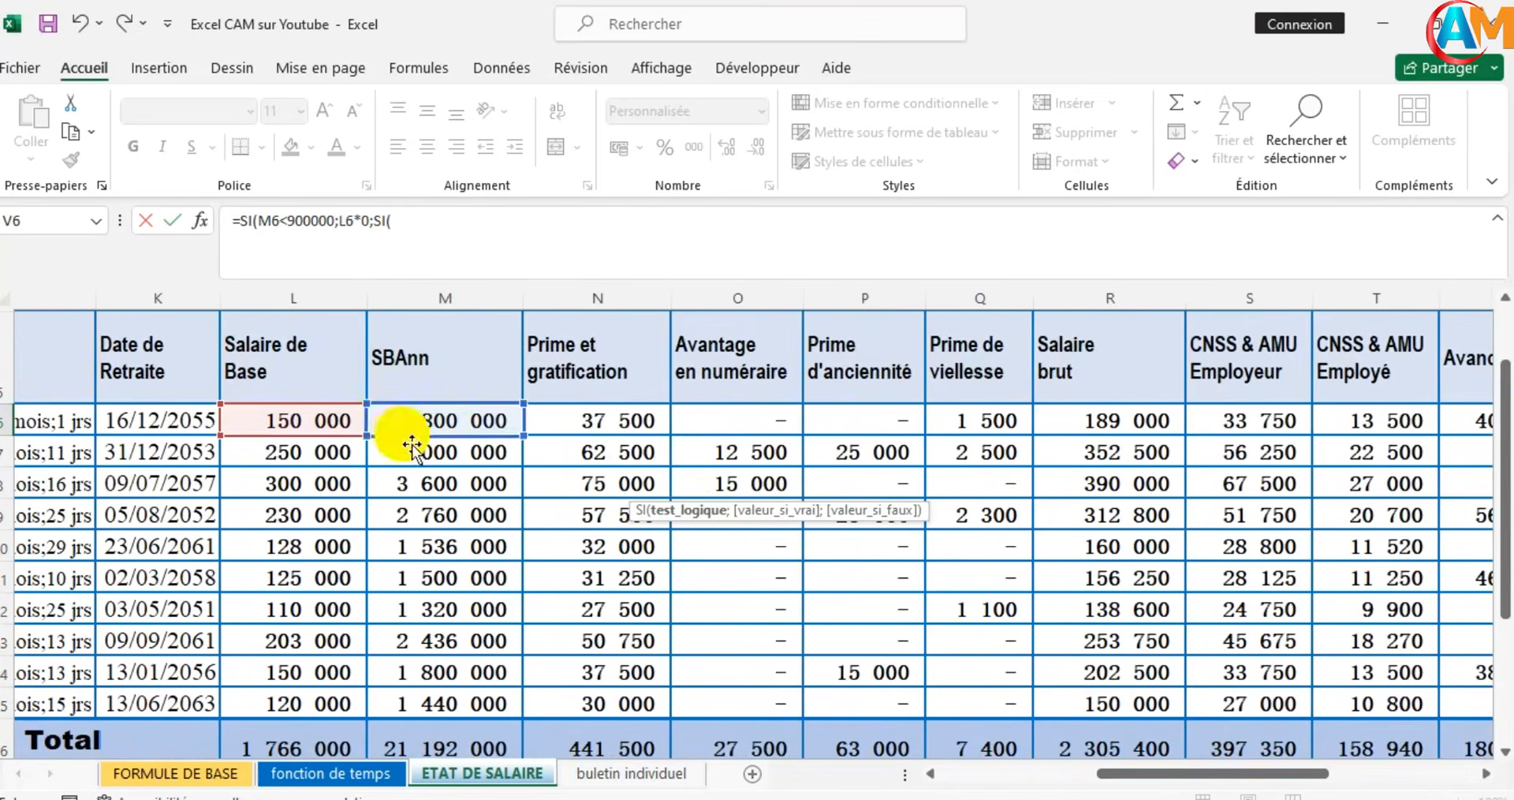
left_click(434, 432)
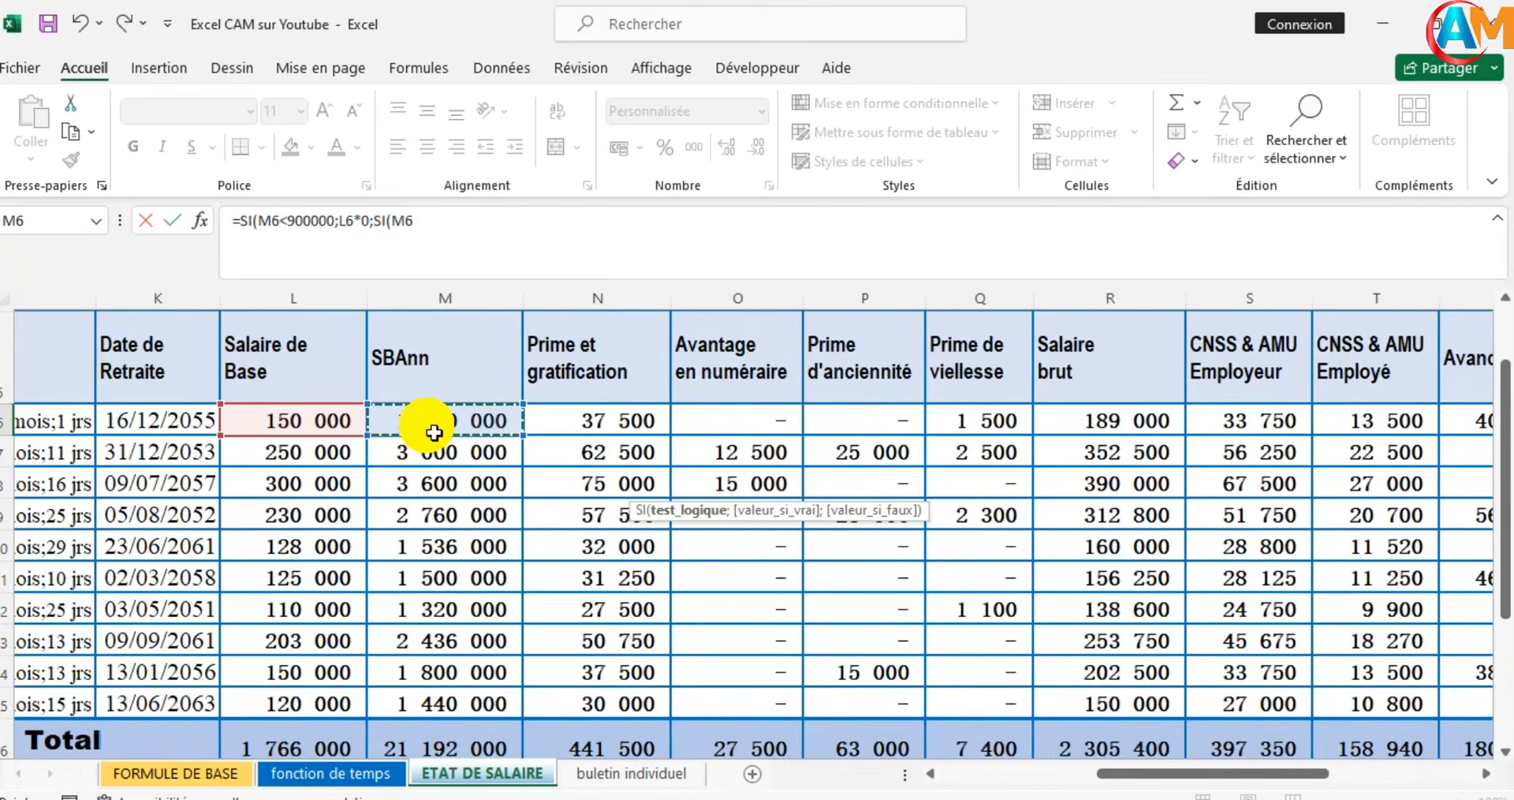
type("<")
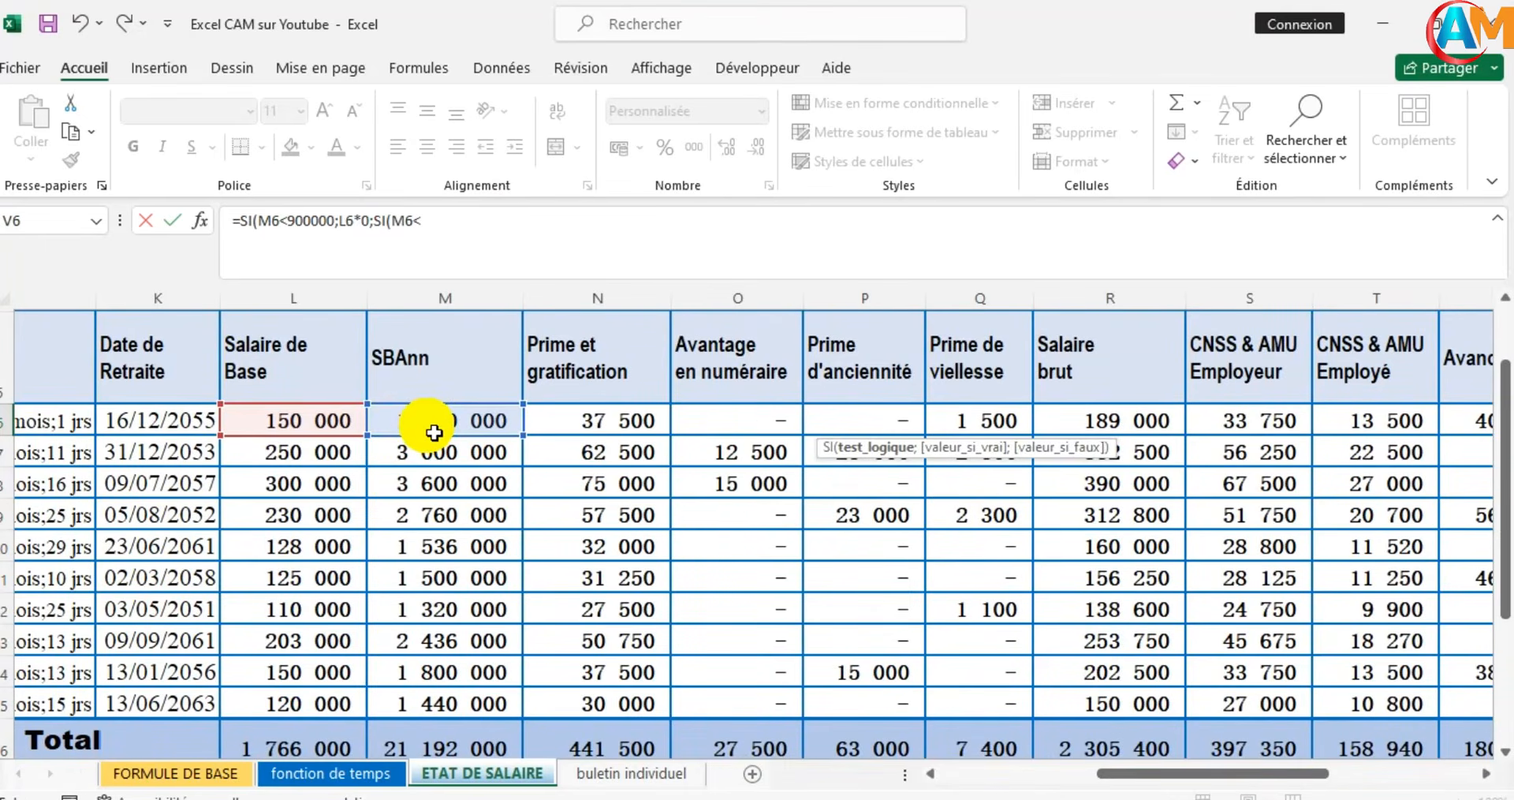
type("3000000")
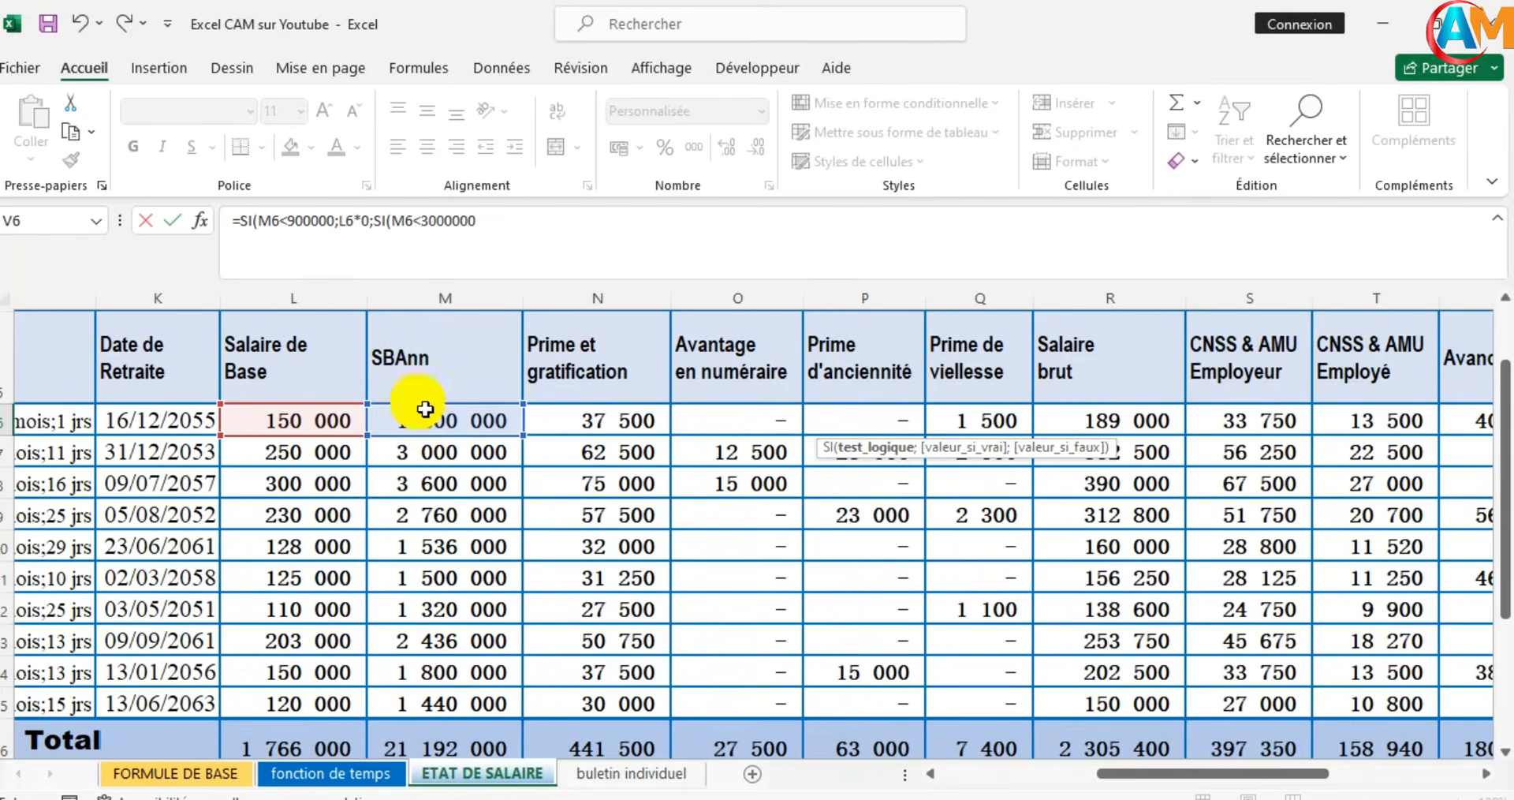
Give the M6<3000000 bracket the result L6*0,03 in the IRPP formula
type(";")
left_click(266, 431)
type("*")
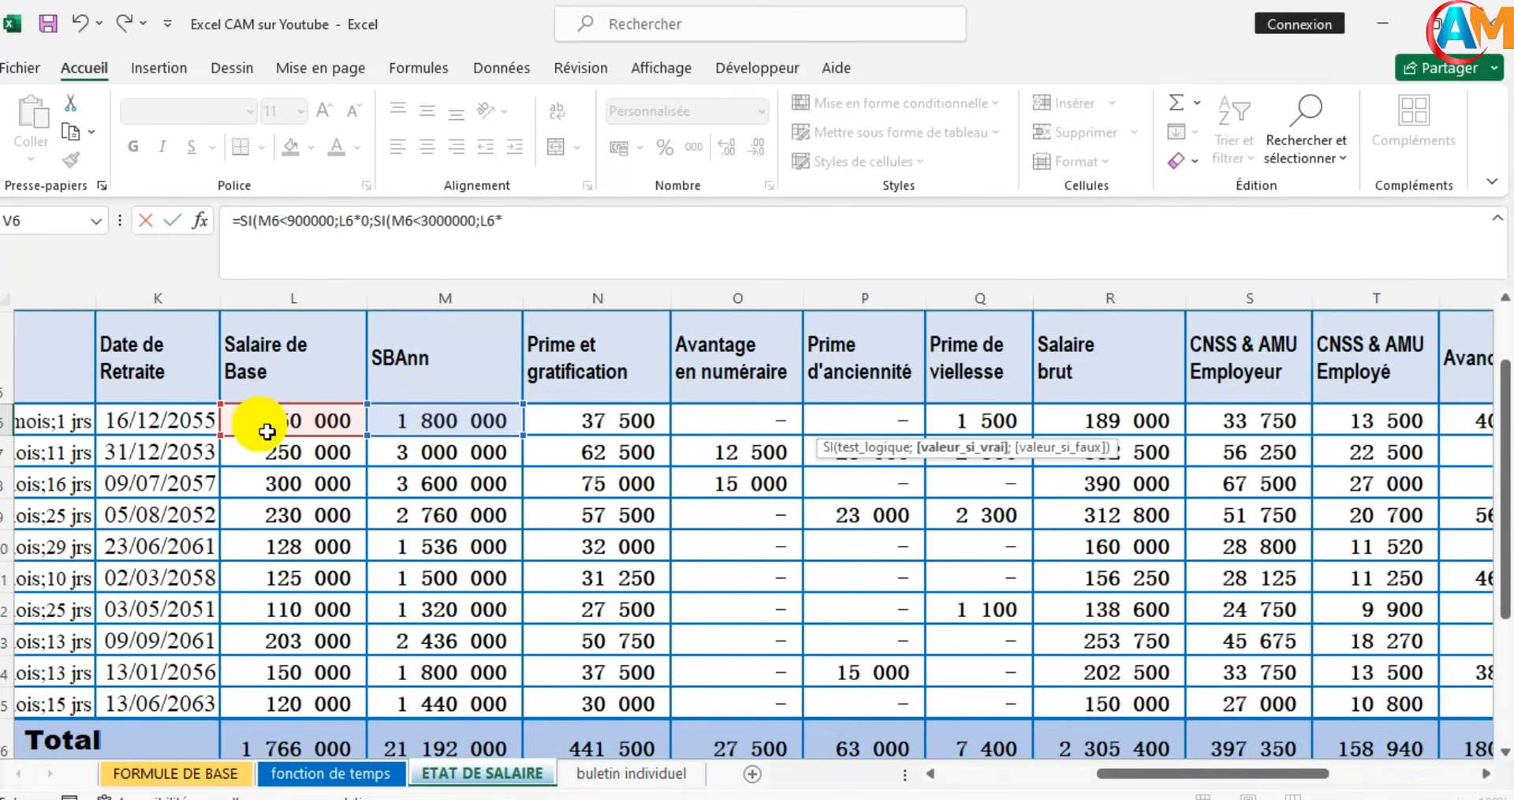
left_click_drag(1201, 781, 1325, 781)
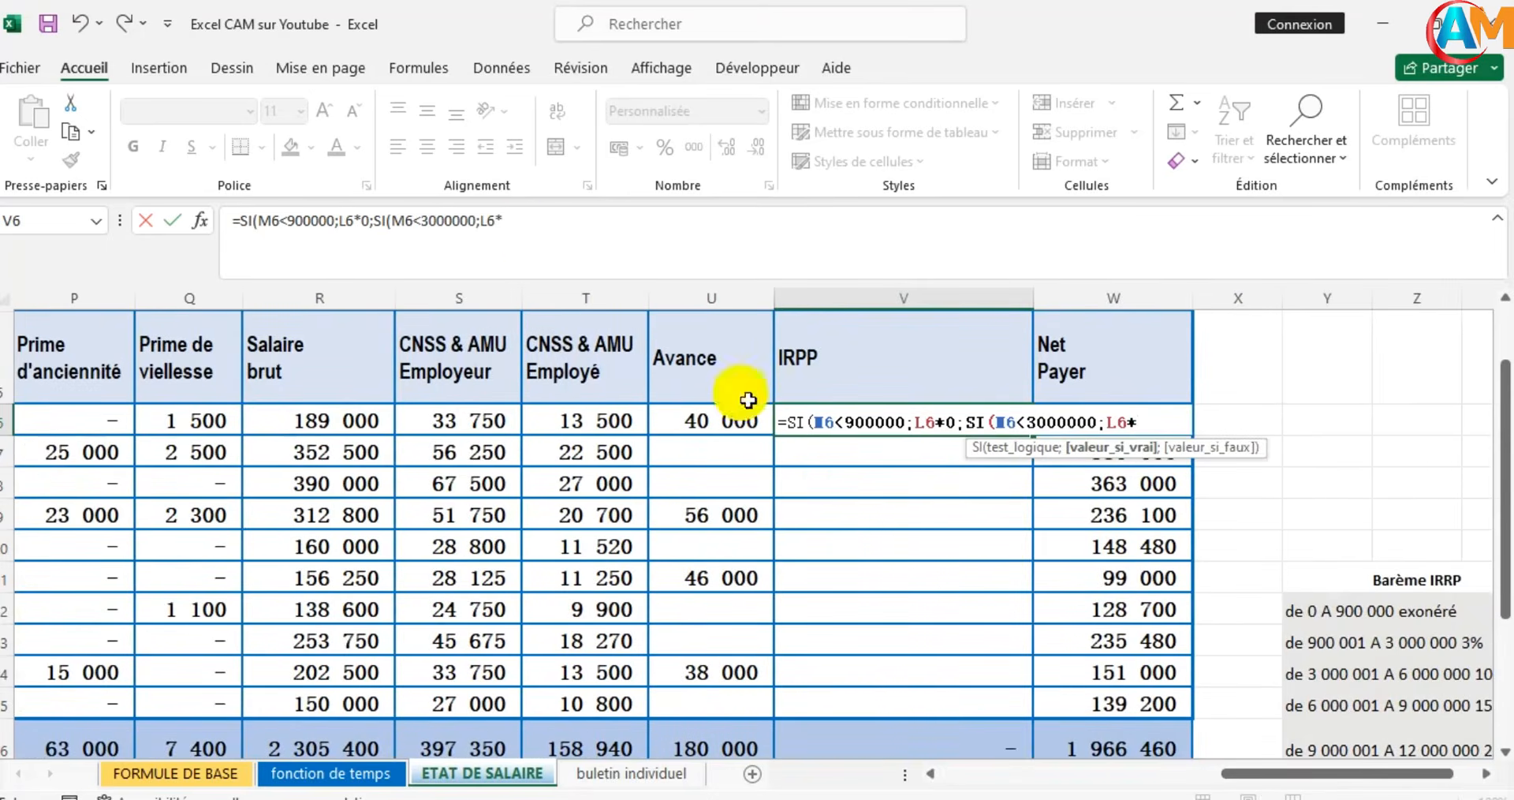
left_click(530, 236)
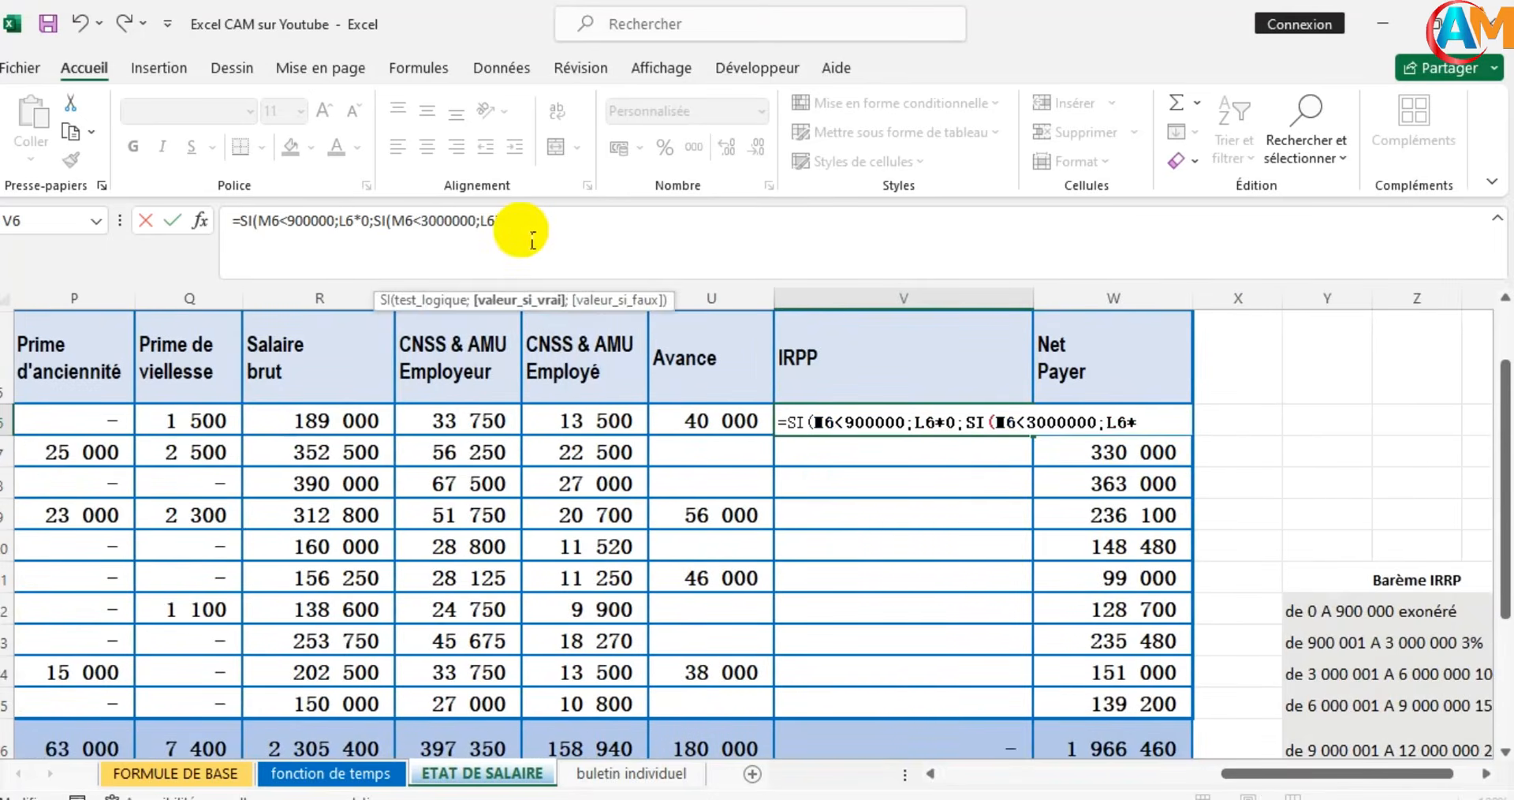
type("0,03;s")
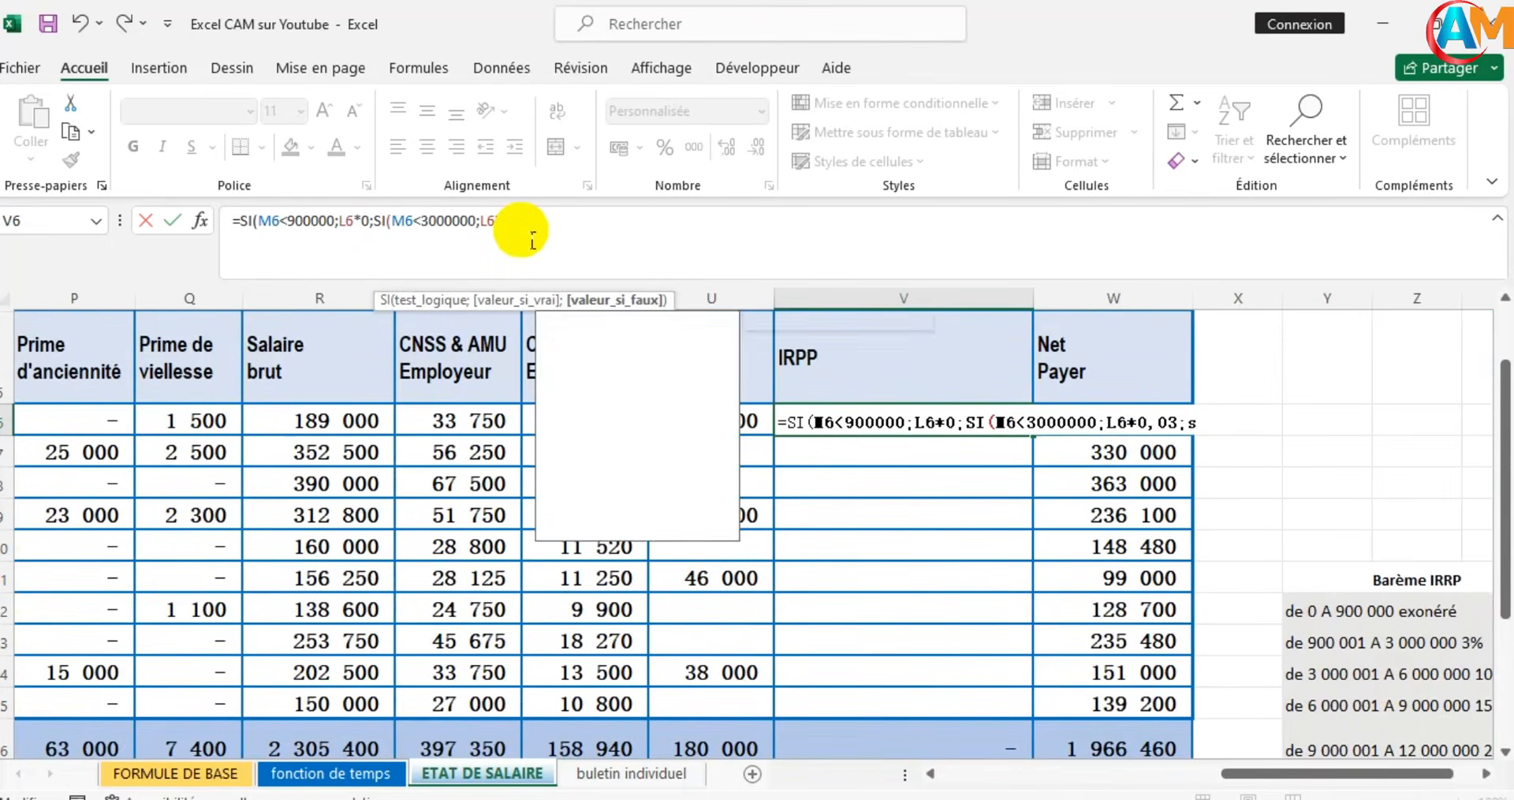
Complete V6 with nested SI tests for M6 below 6000000, 9000000, 12000000, 15000000 and 20000000 at 10, 15, 20, 25 and 30% of L6, otherwise L6*35/100
type("i(")
left_click_drag(1232, 773, 1039, 781)
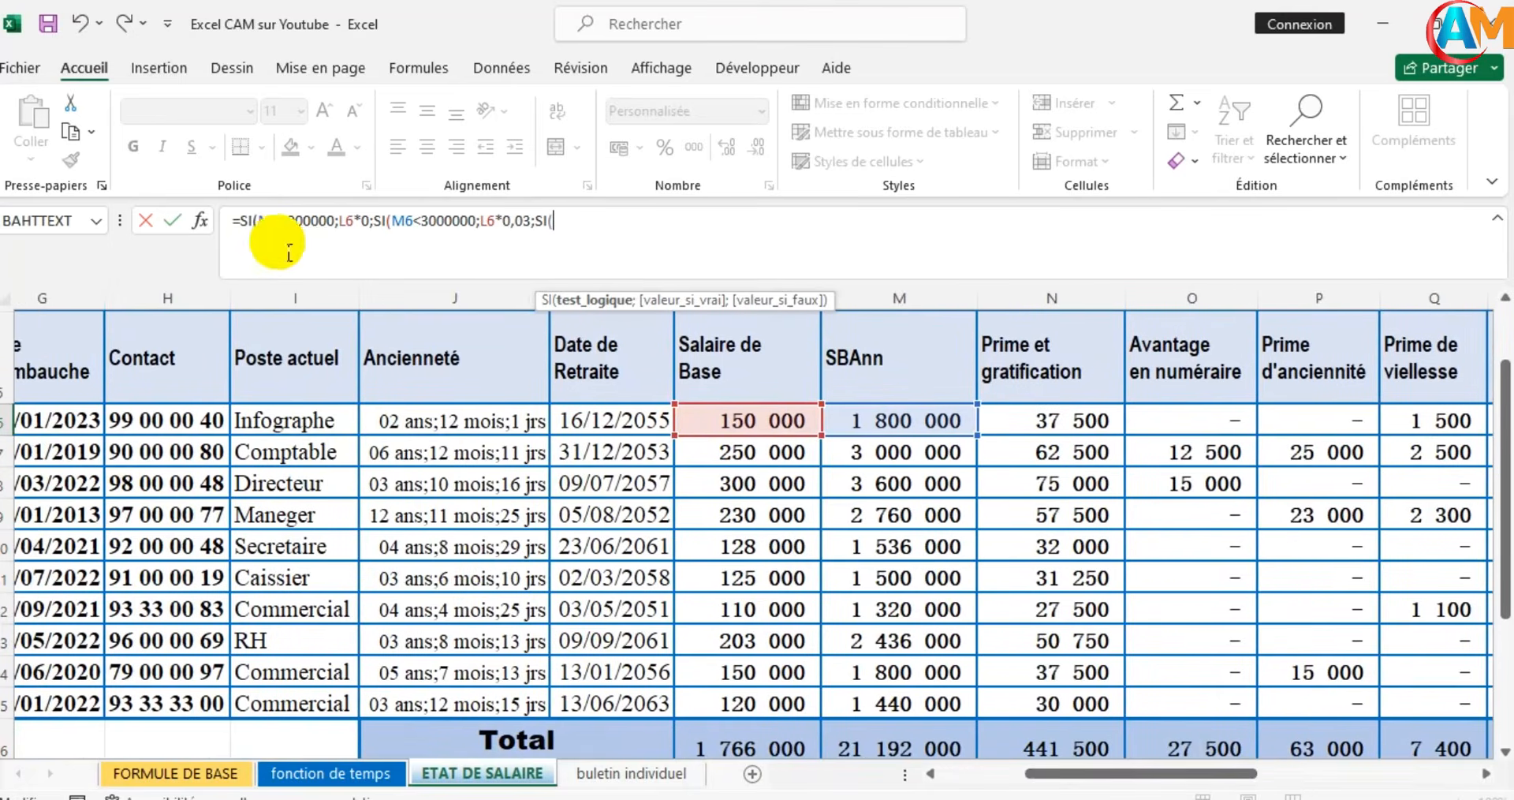
type("M6<")
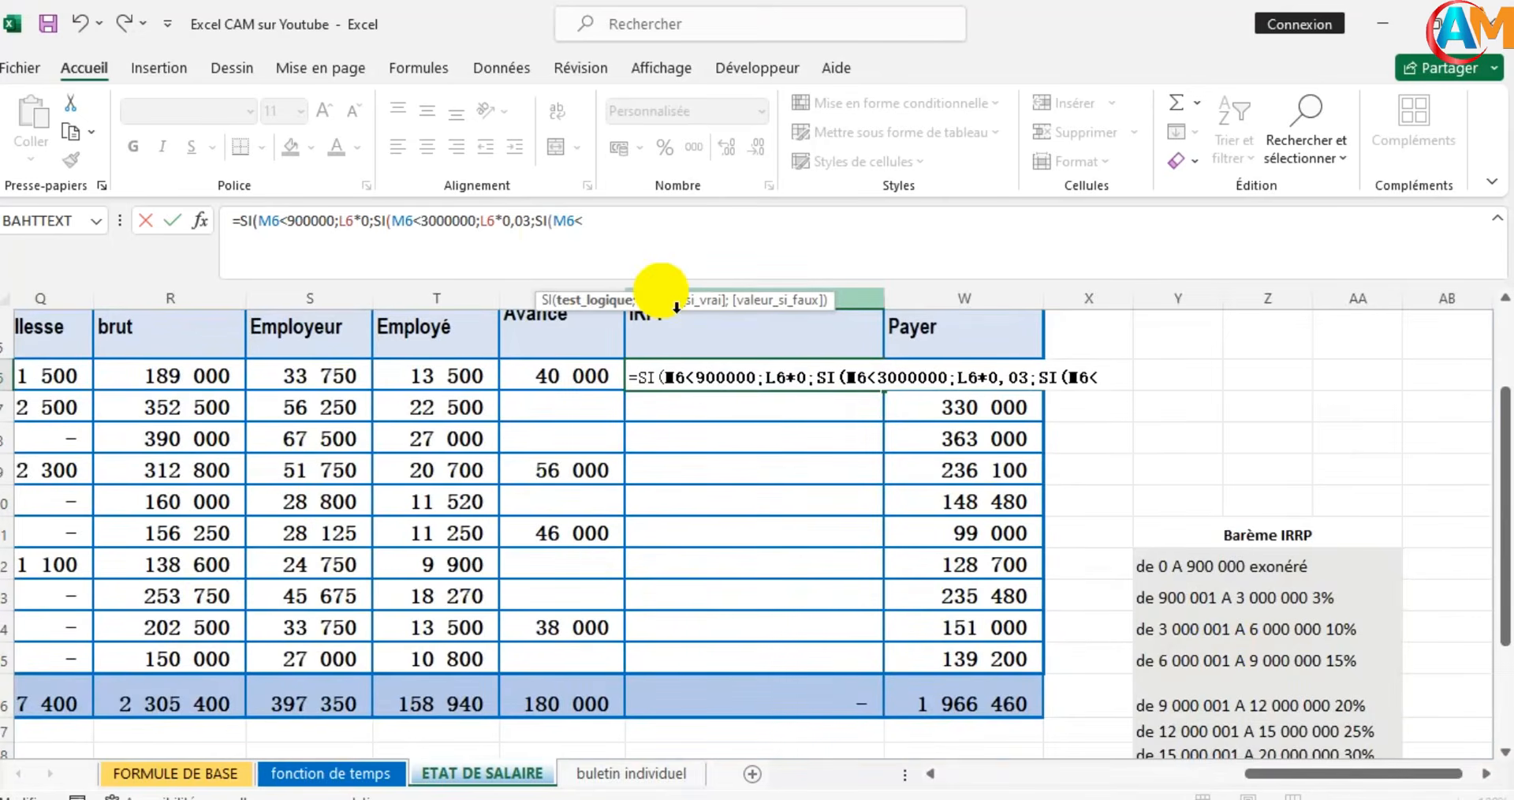
type("6000000")
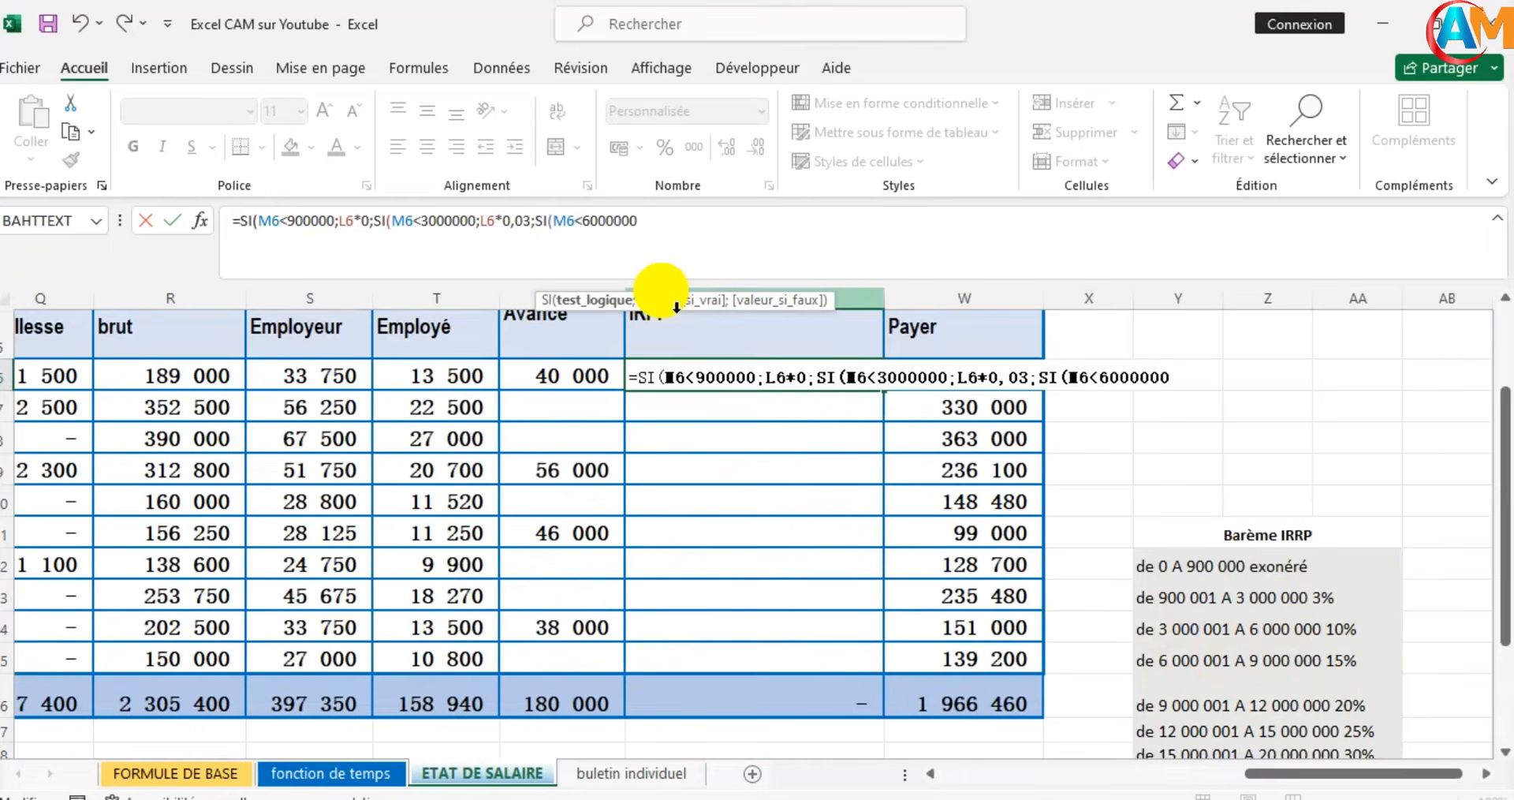
type(".")
key("BackSpace")
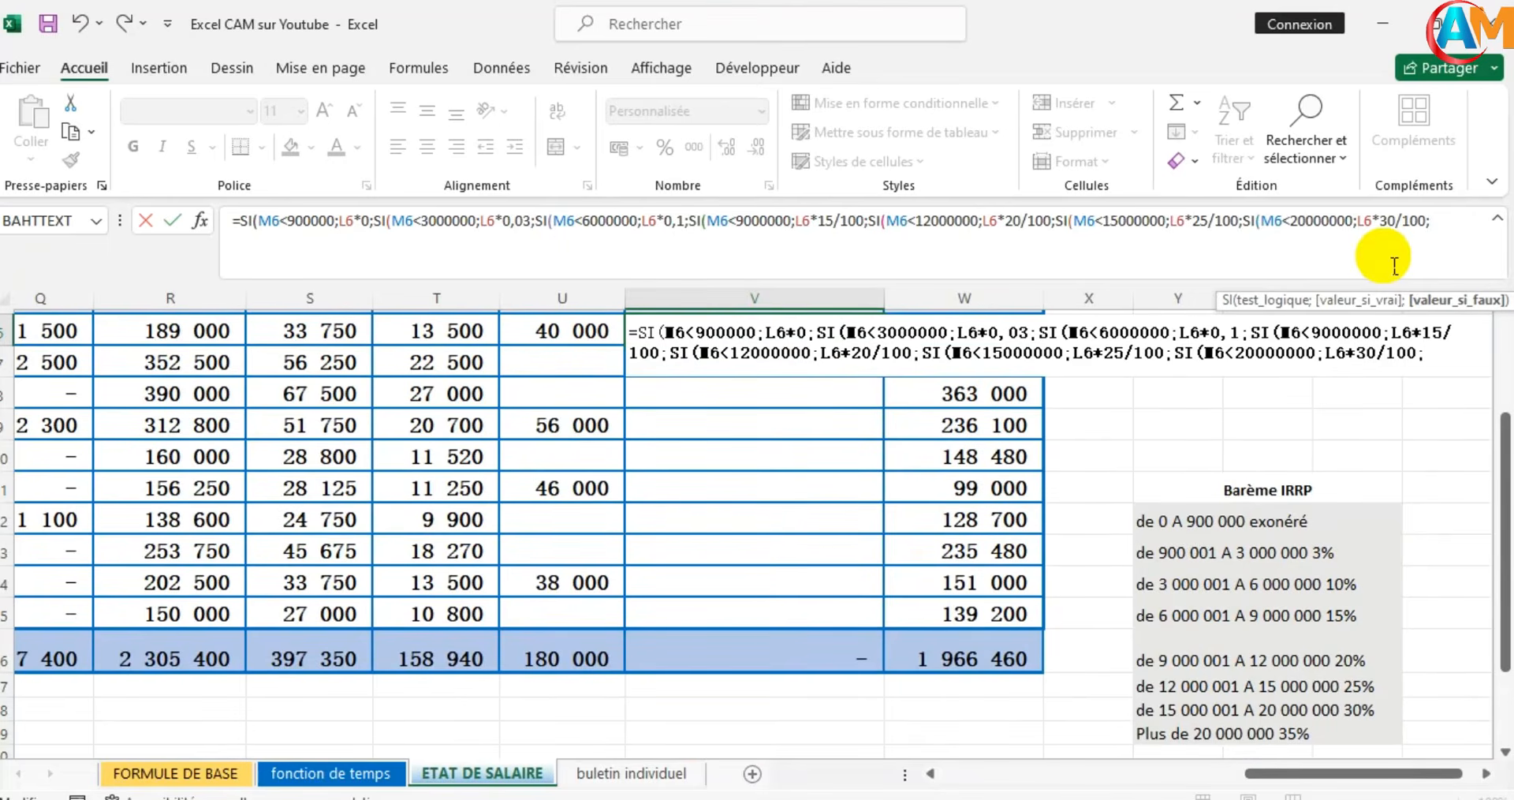
key("Return")
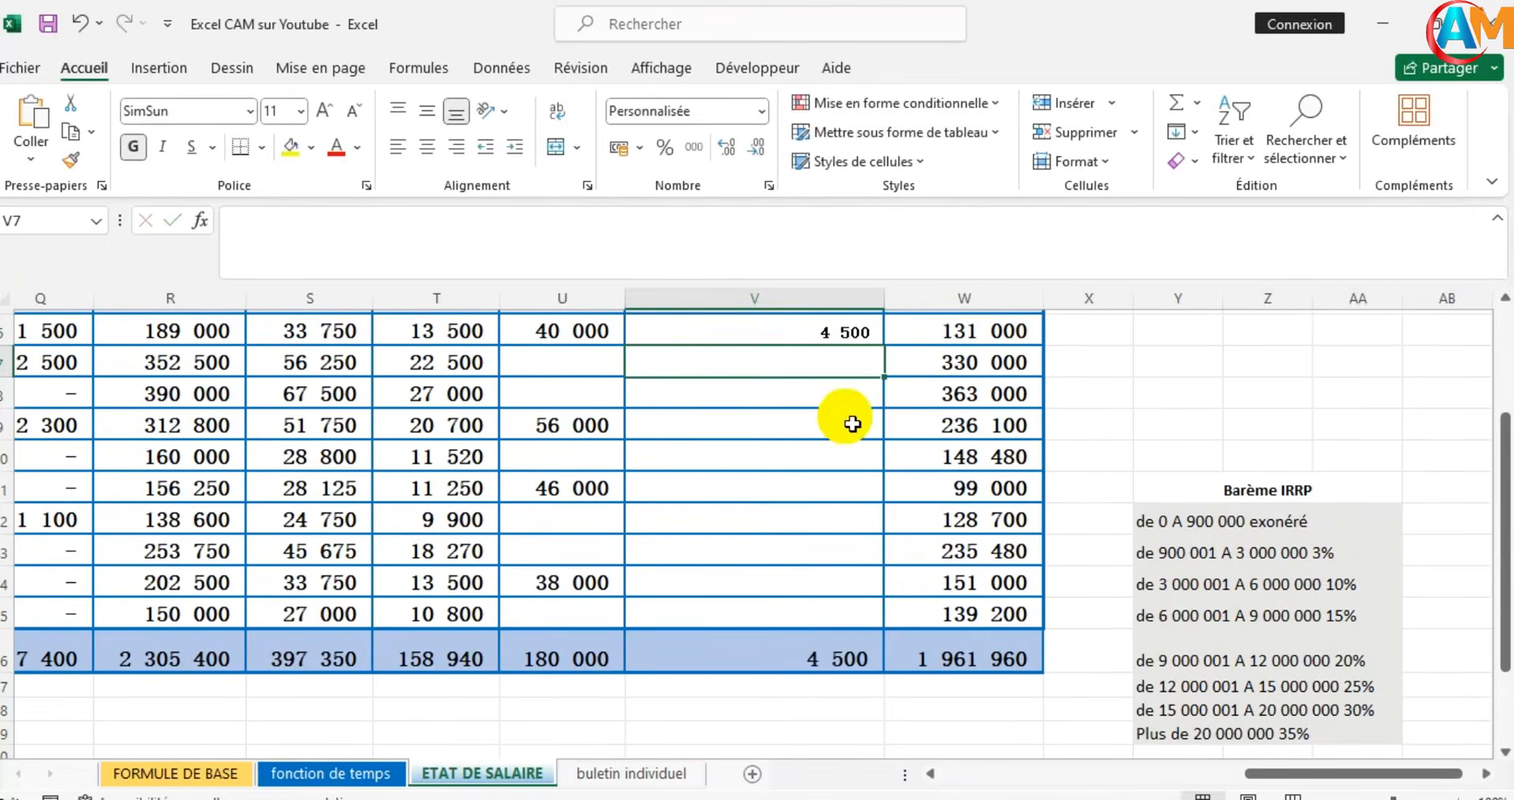
Set the IRPP cells to font size 14 and copy the V6 formula down through V15
scroll(789, 481, "up", 1)
left_click_drag(726, 473, 760, 621)
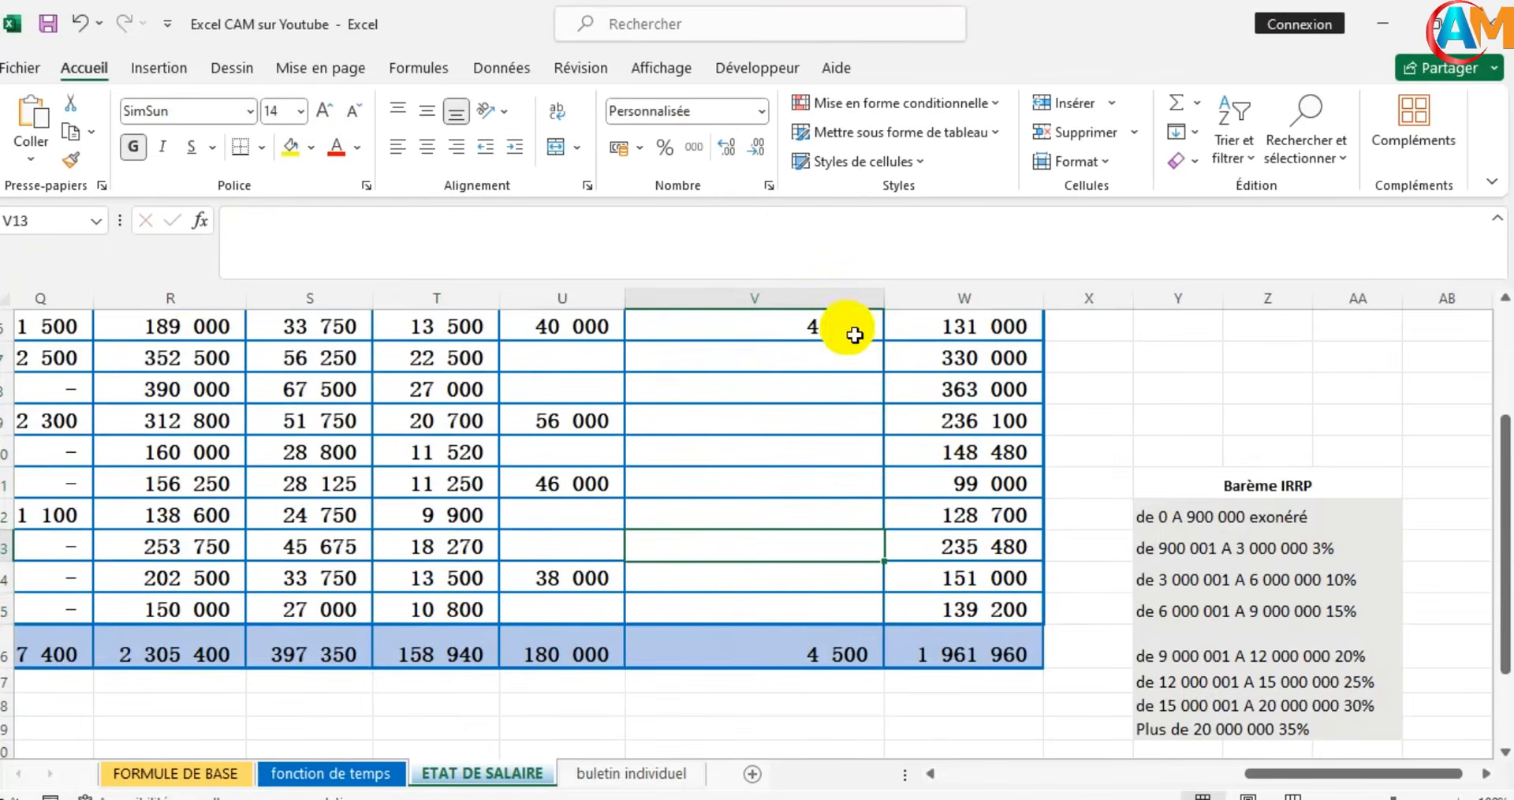
left_click(854, 333)
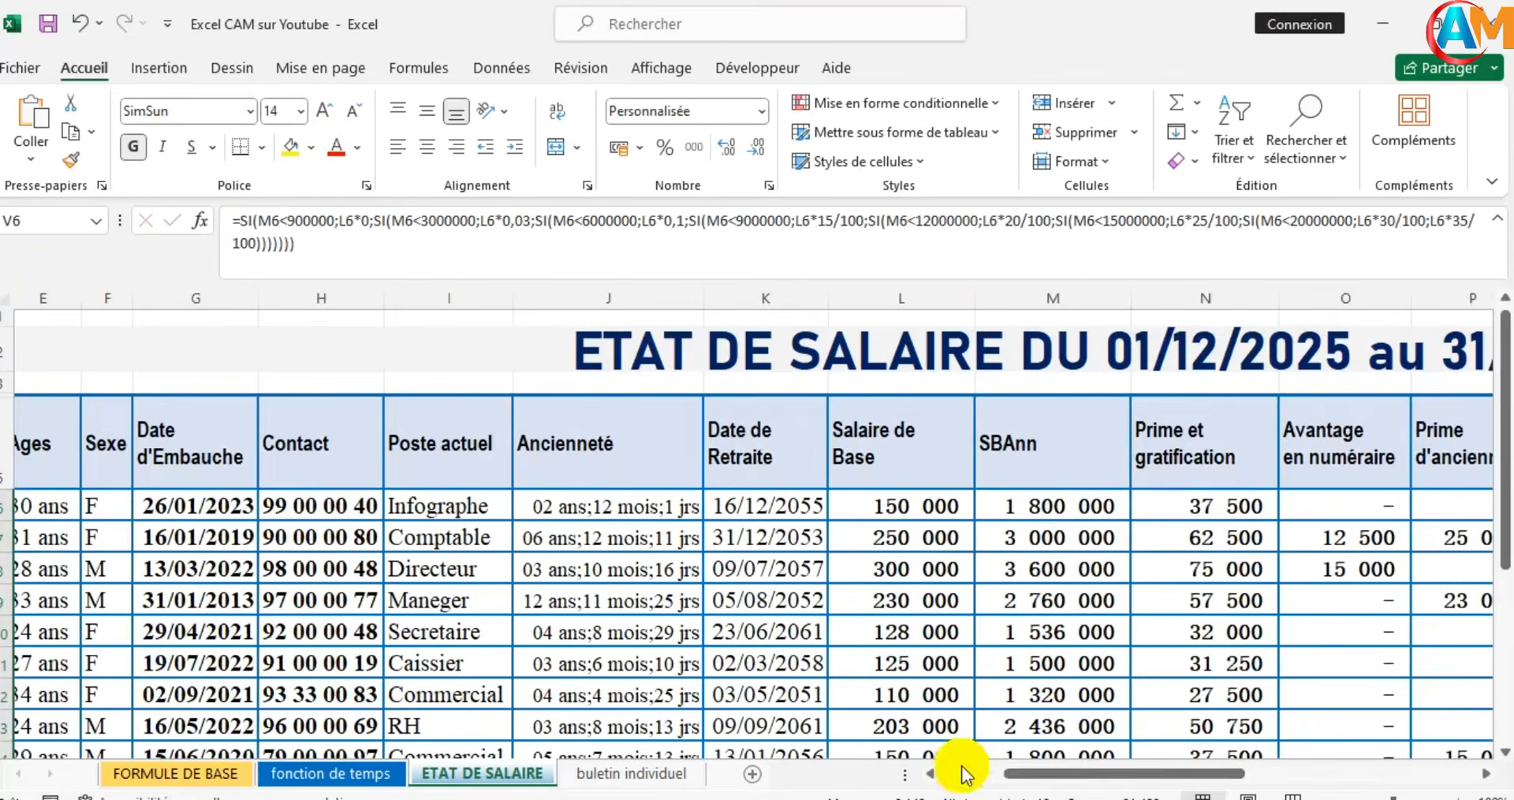
left_click_drag(1016, 775, 1272, 775)
scroll(1199, 678, "down", 1)
scroll(886, 585, "down", 2)
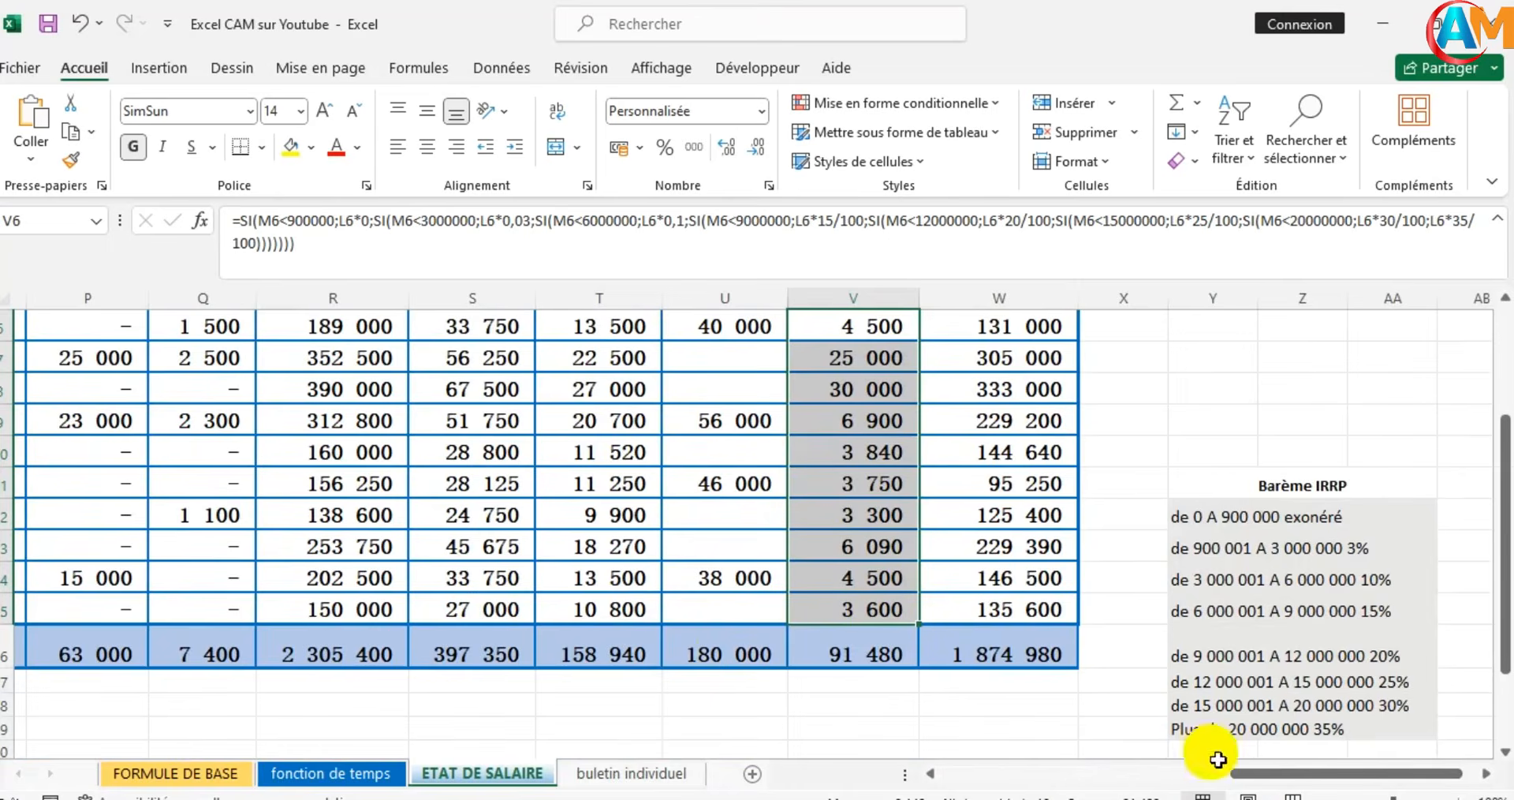
left_click_drag(1232, 775, 907, 752)
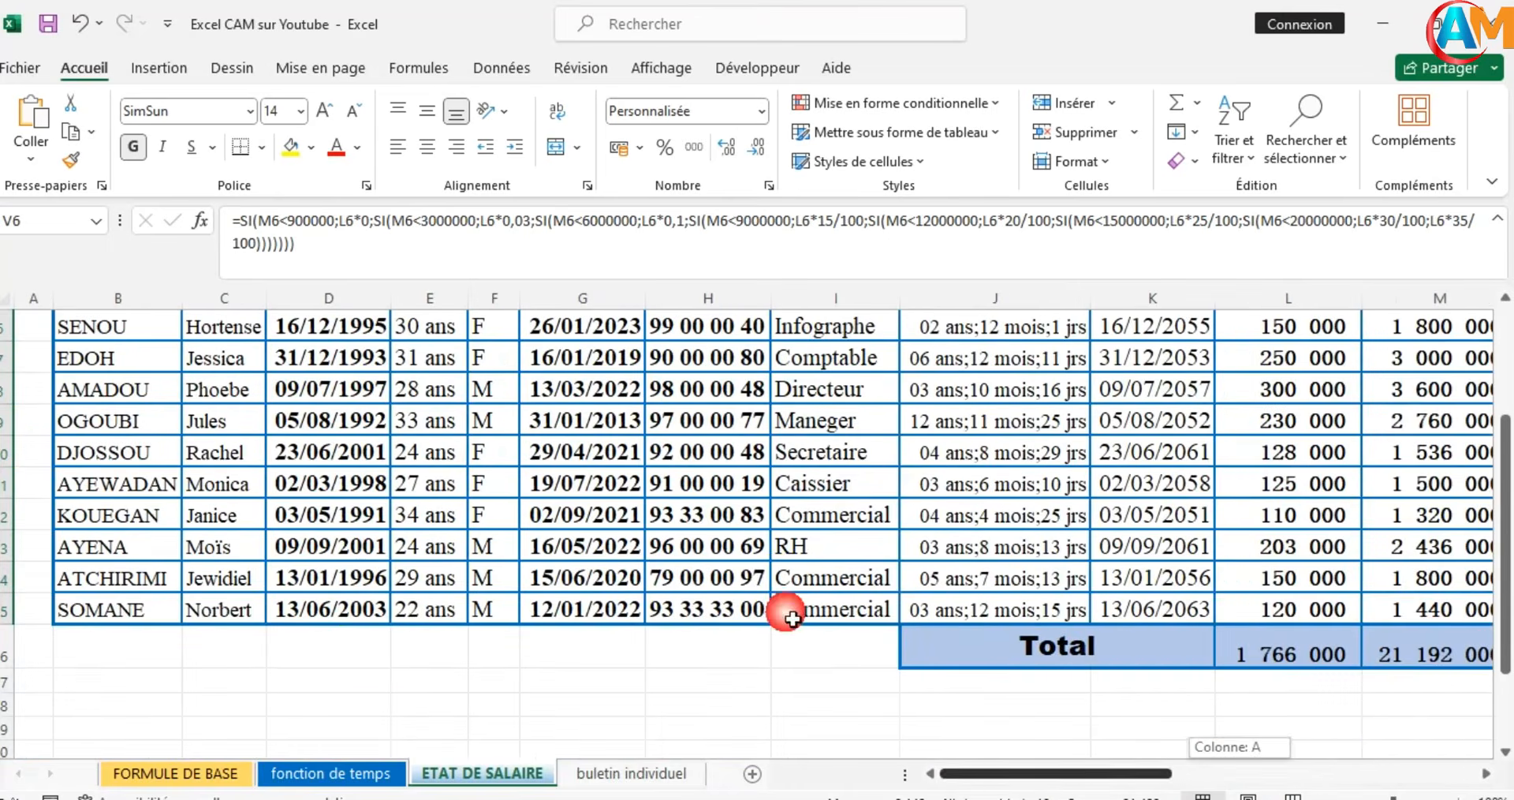
scroll(786, 589, "up", 2)
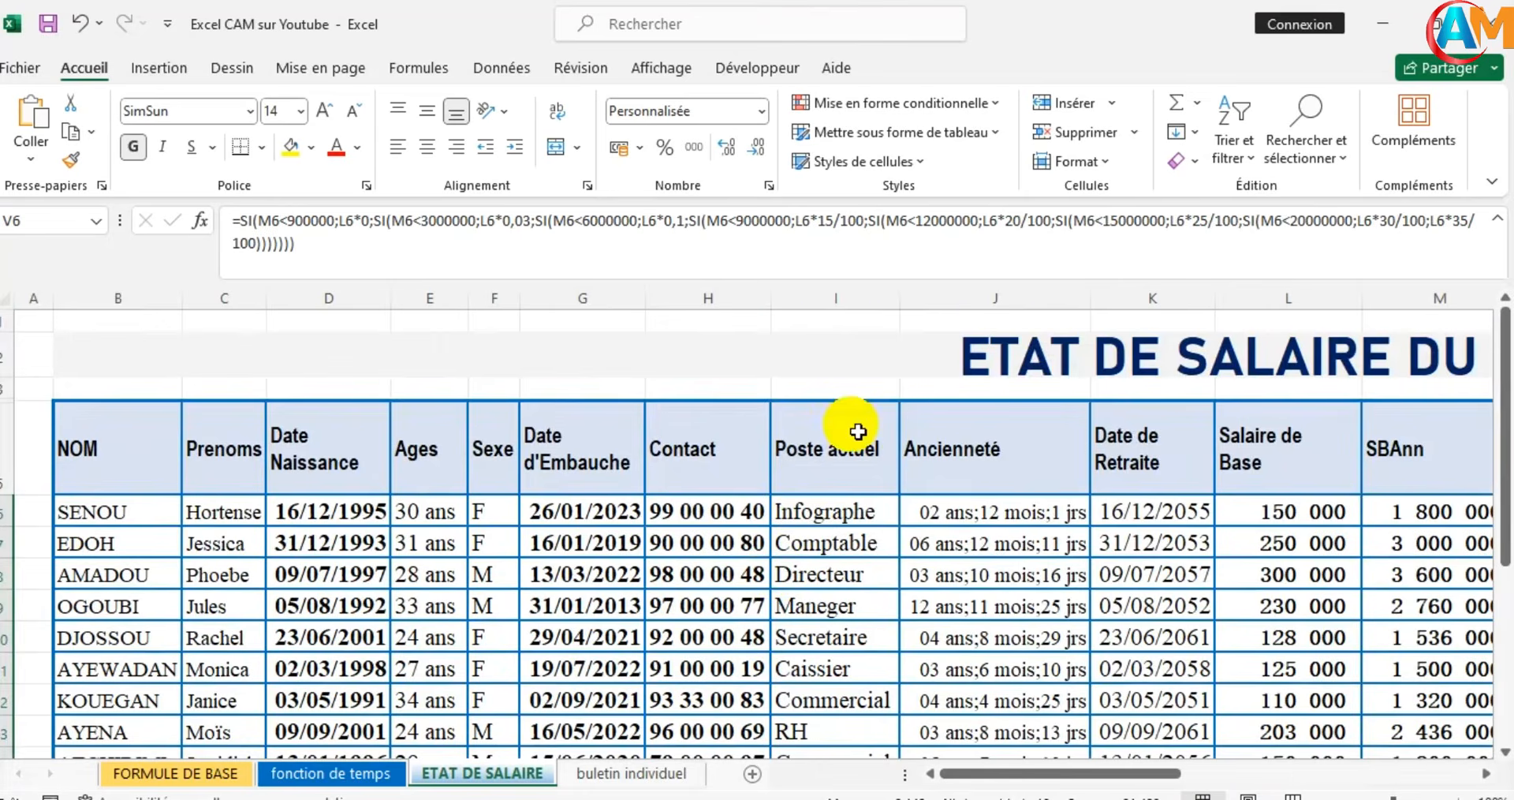
scroll(852, 426, "down", 2)
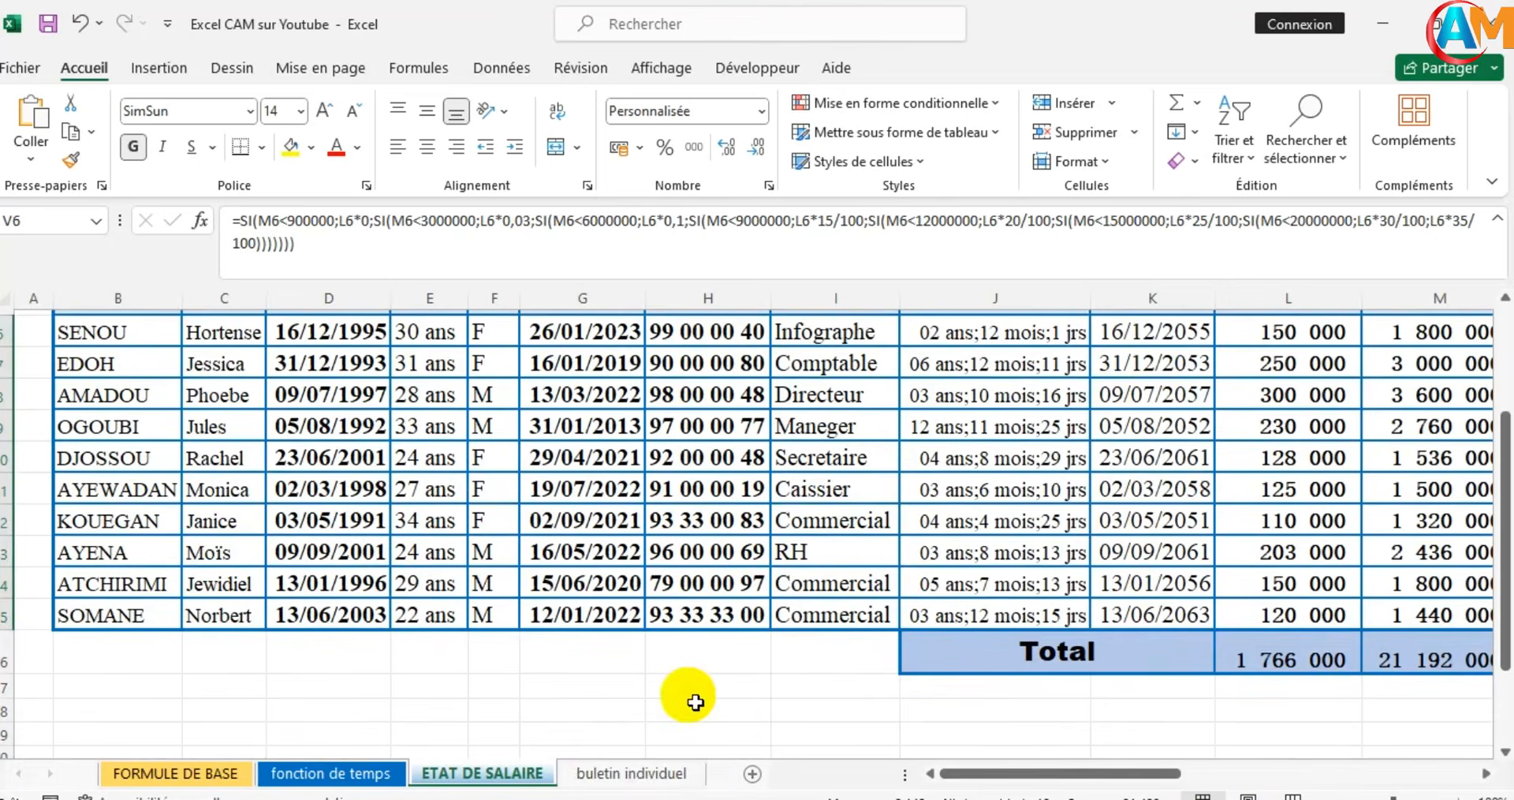